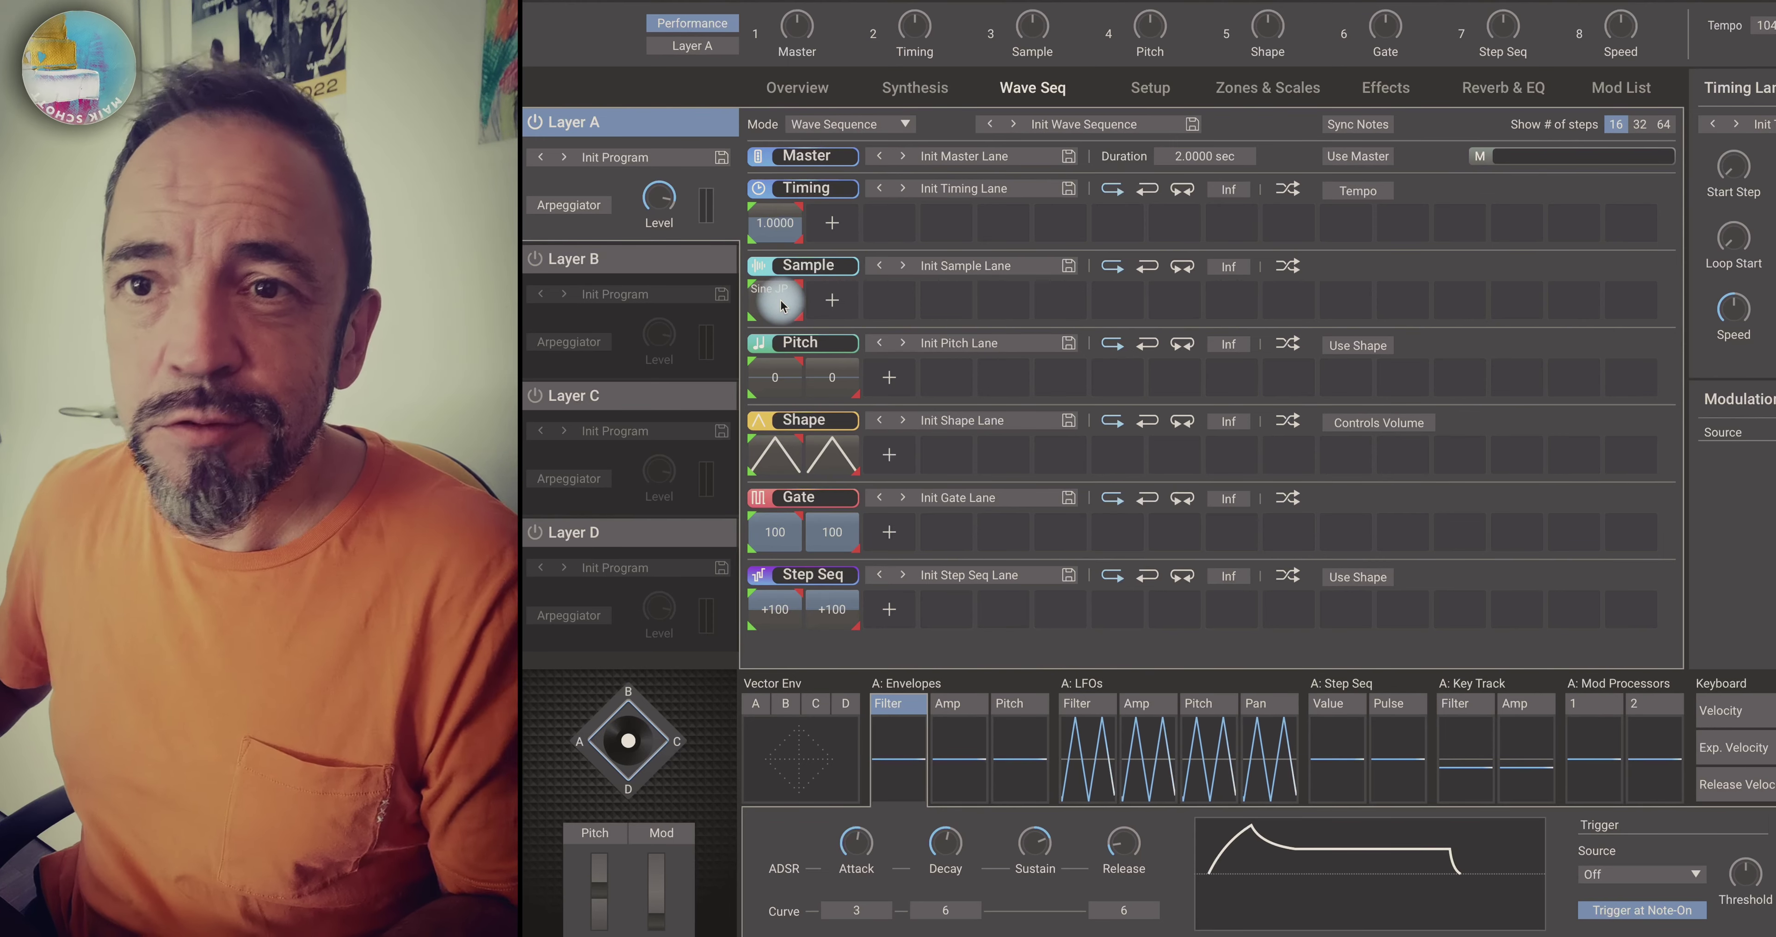
# Select the first Sample lane step to show its Sample Step settings in the inspector.
pyautogui.click(781, 305)
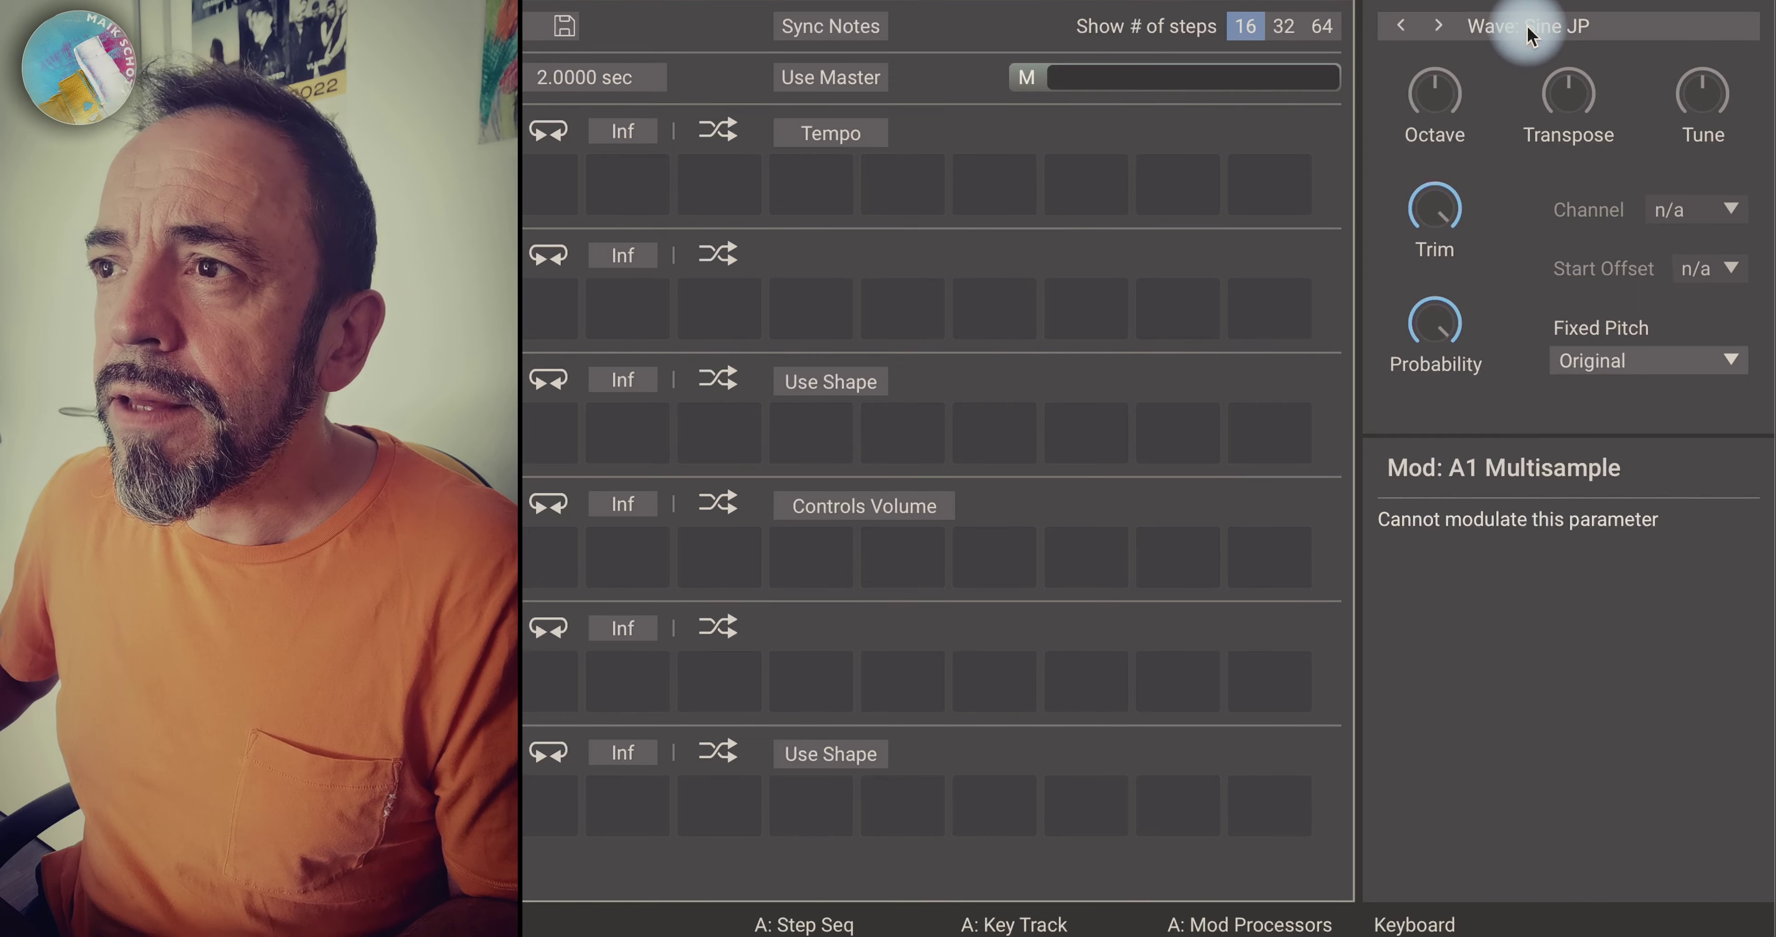
# Replace the first Sample step's wave with Wave: Saw Up MG 1, found by searching 'saw'.
pyautogui.click(1542, 32)
pyautogui.click(739, 104)
pyautogui.write('saw')
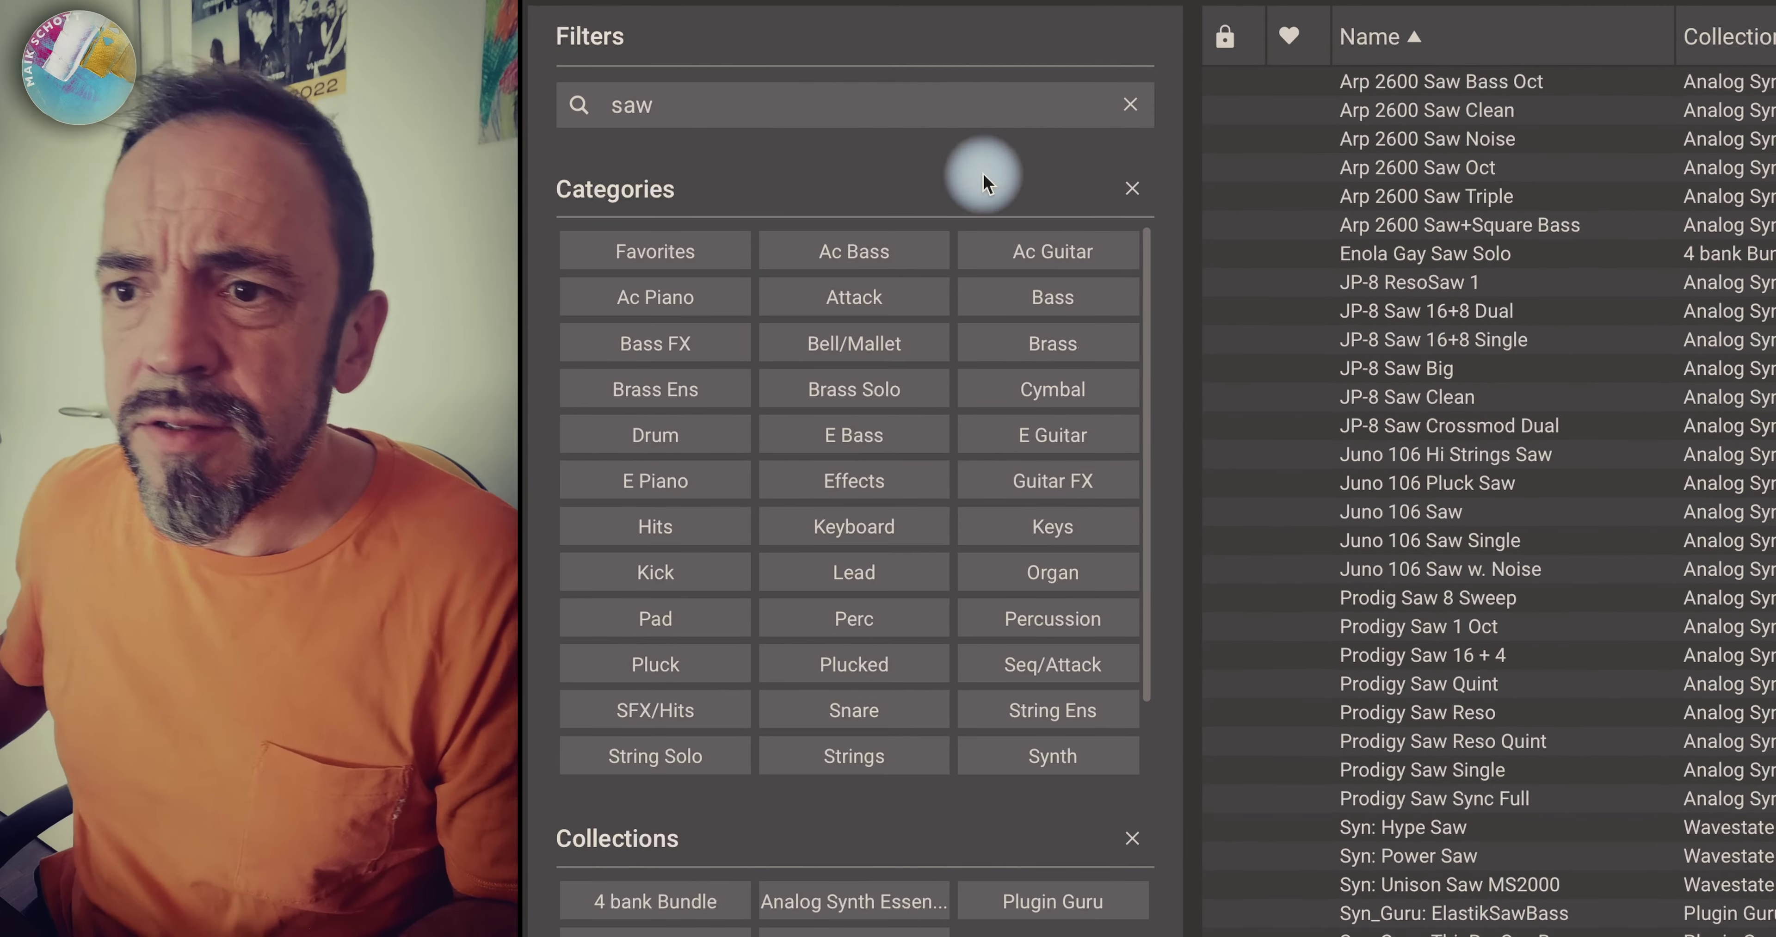
pyautogui.scroll(-3, 1547, 602)
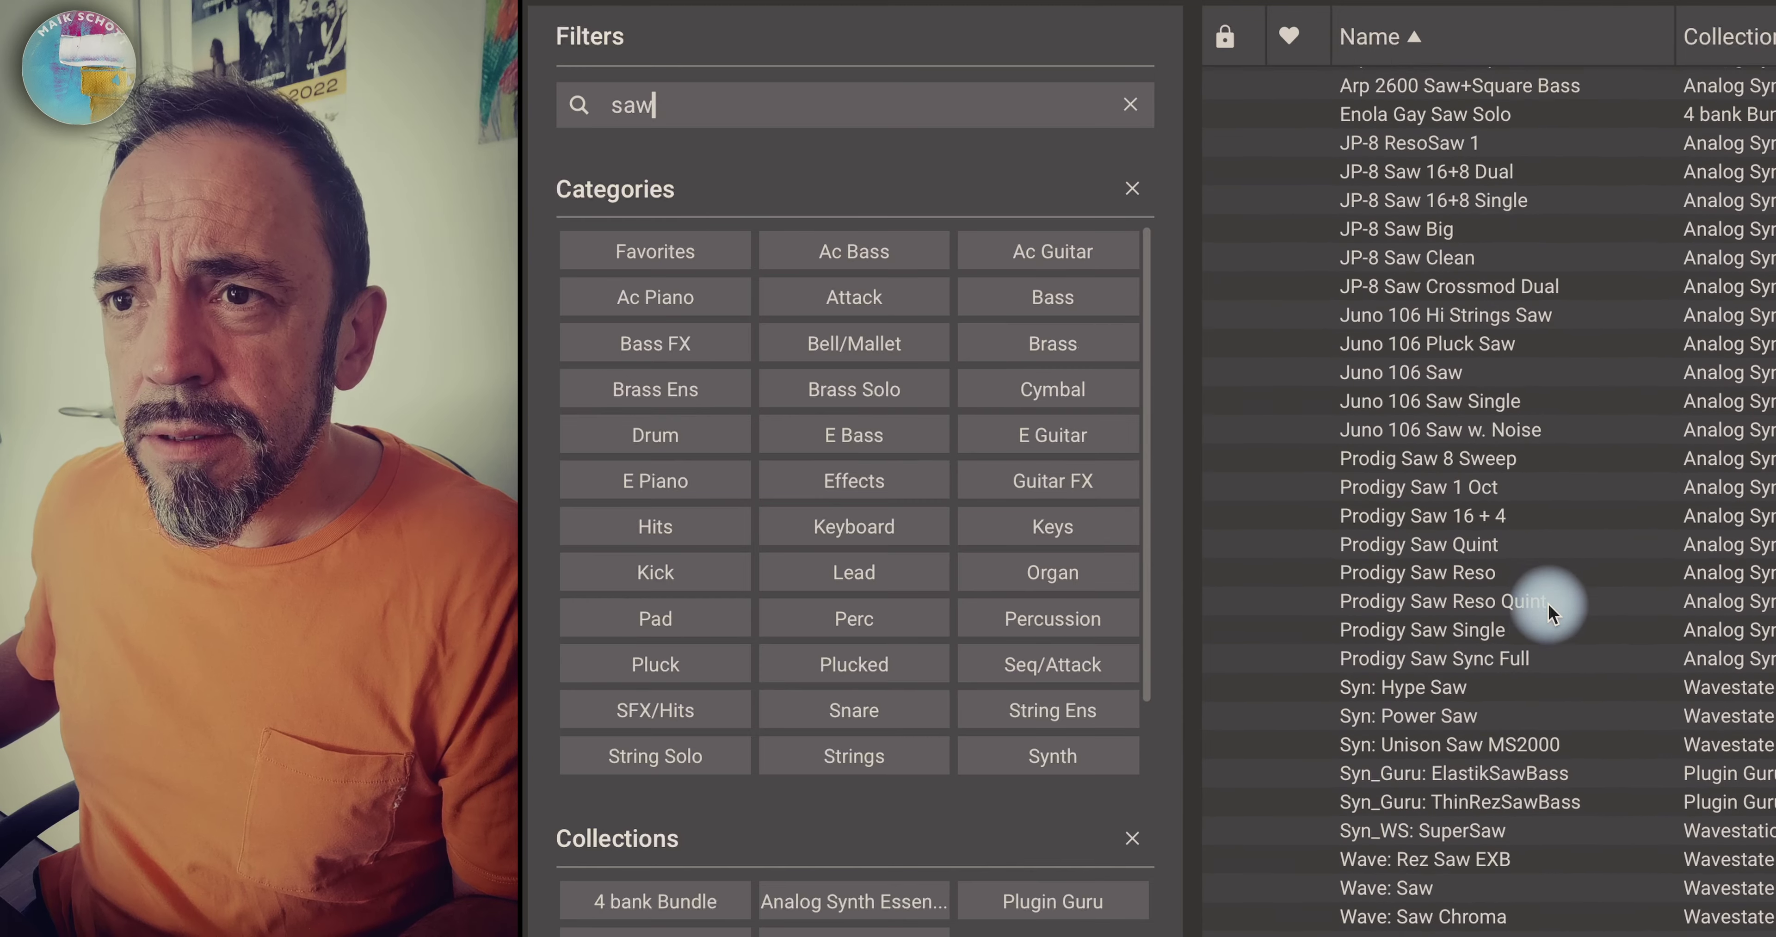
pyautogui.scroll(-4, 1546, 601)
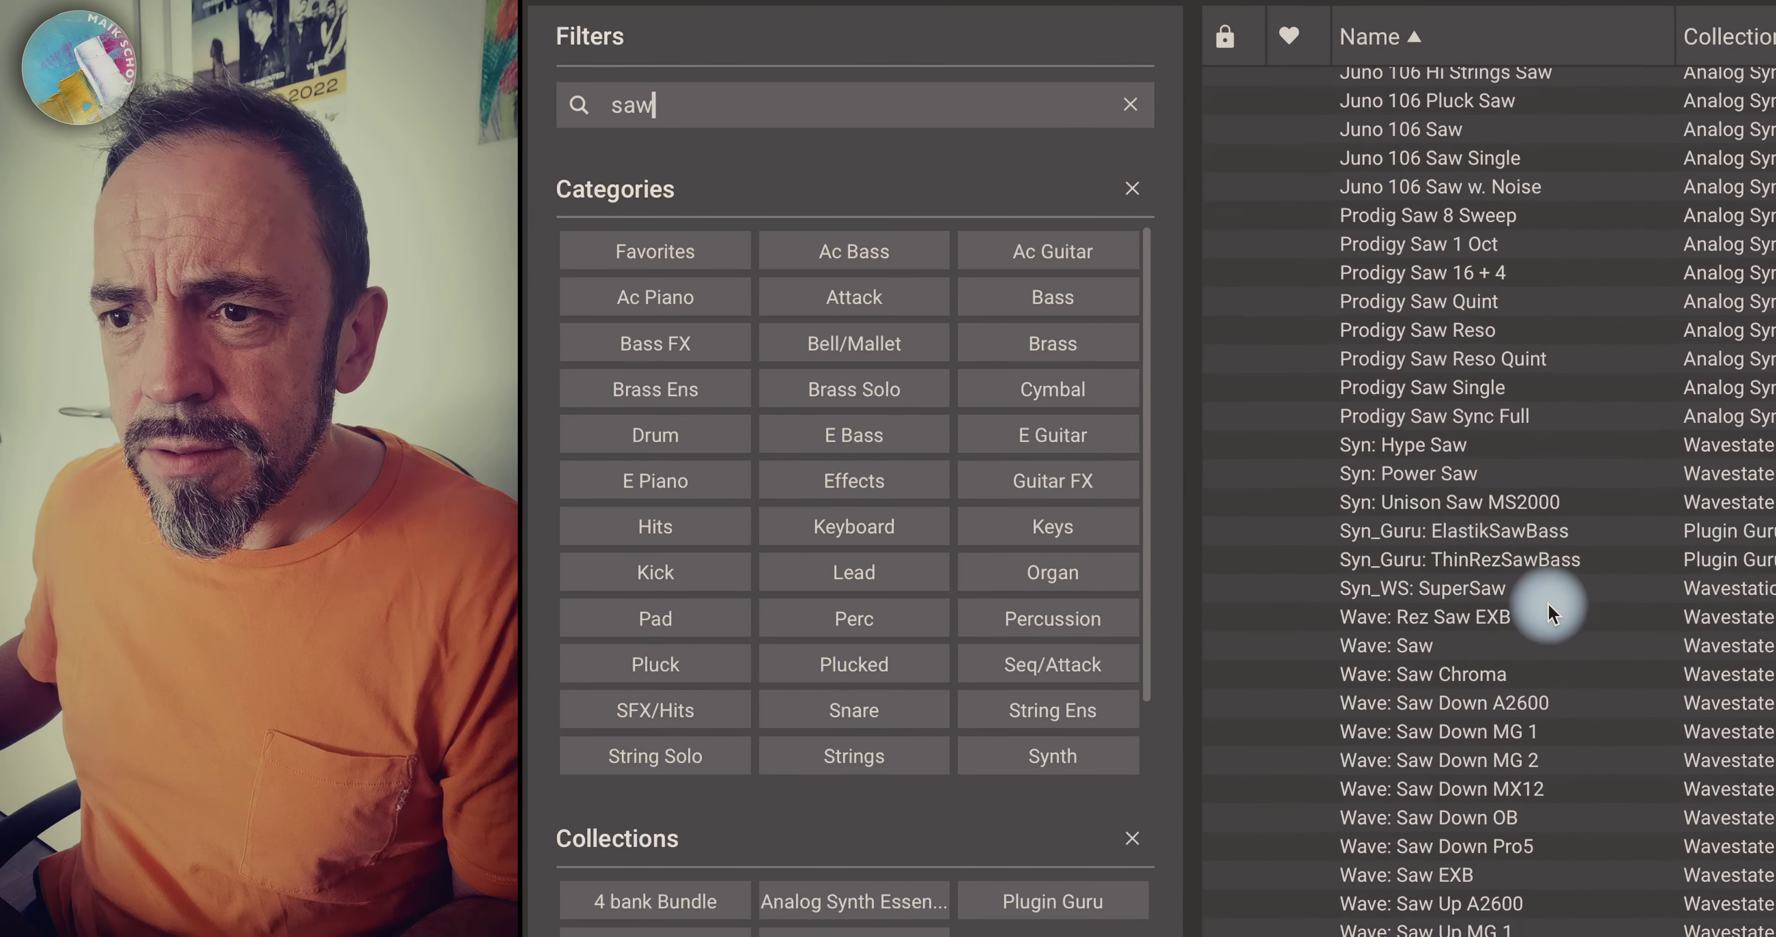
pyautogui.click(1482, 889)
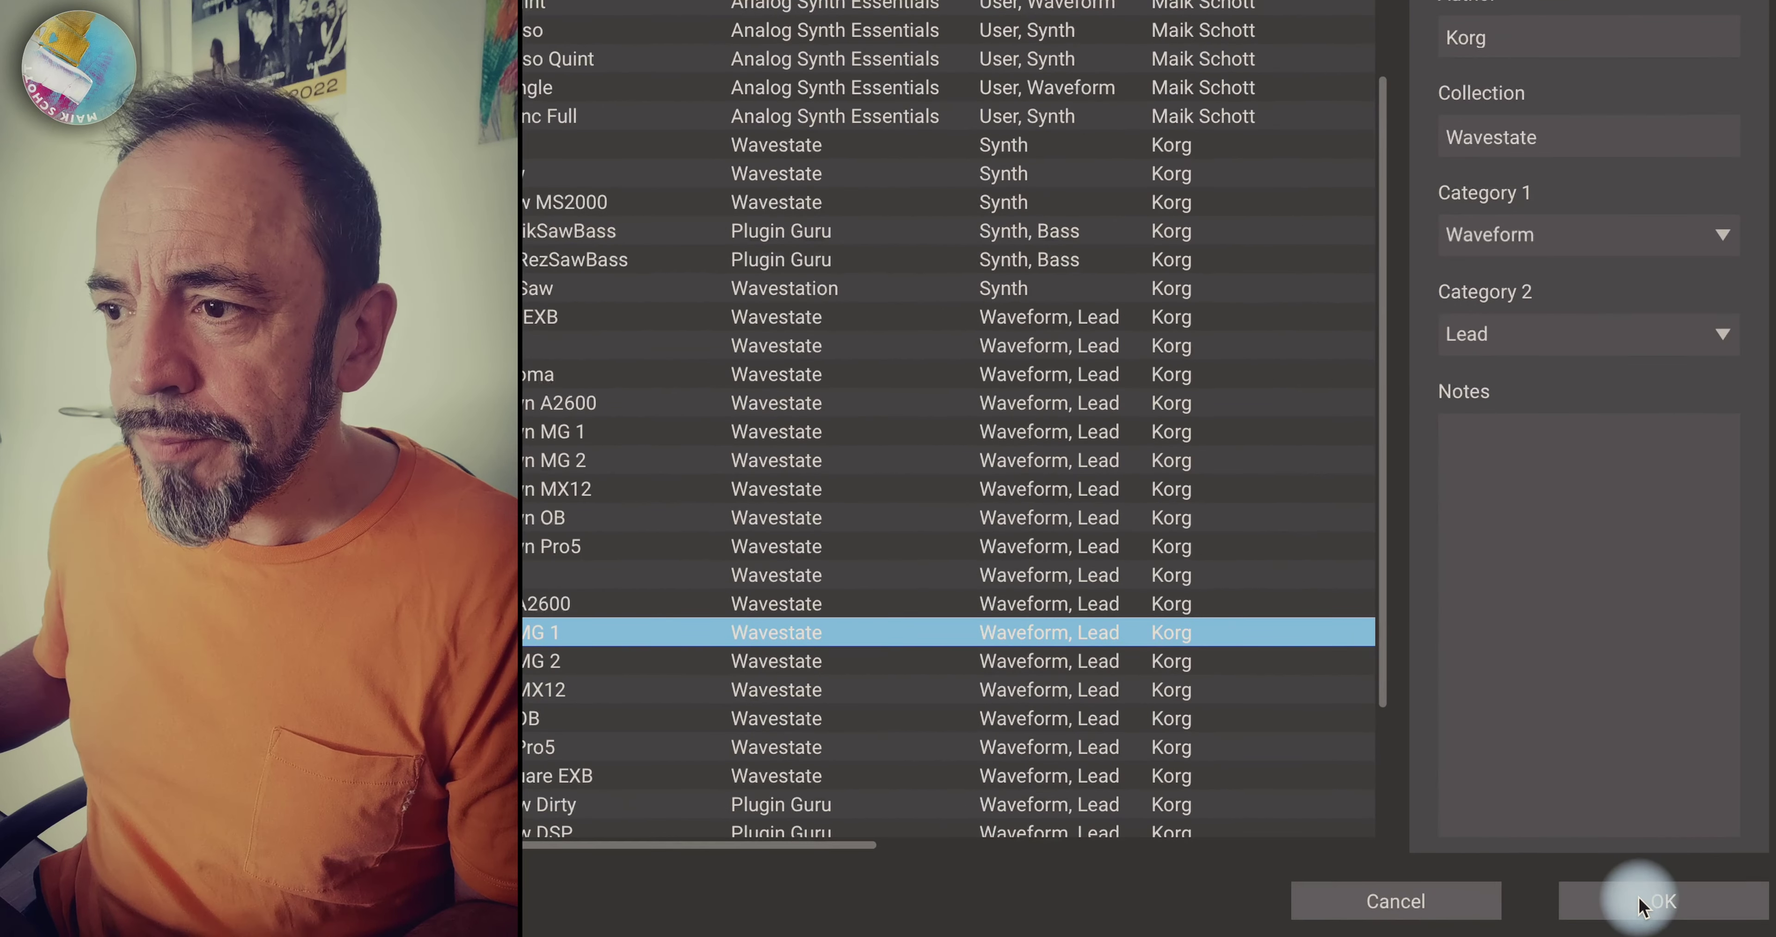
pyautogui.click(1637, 897)
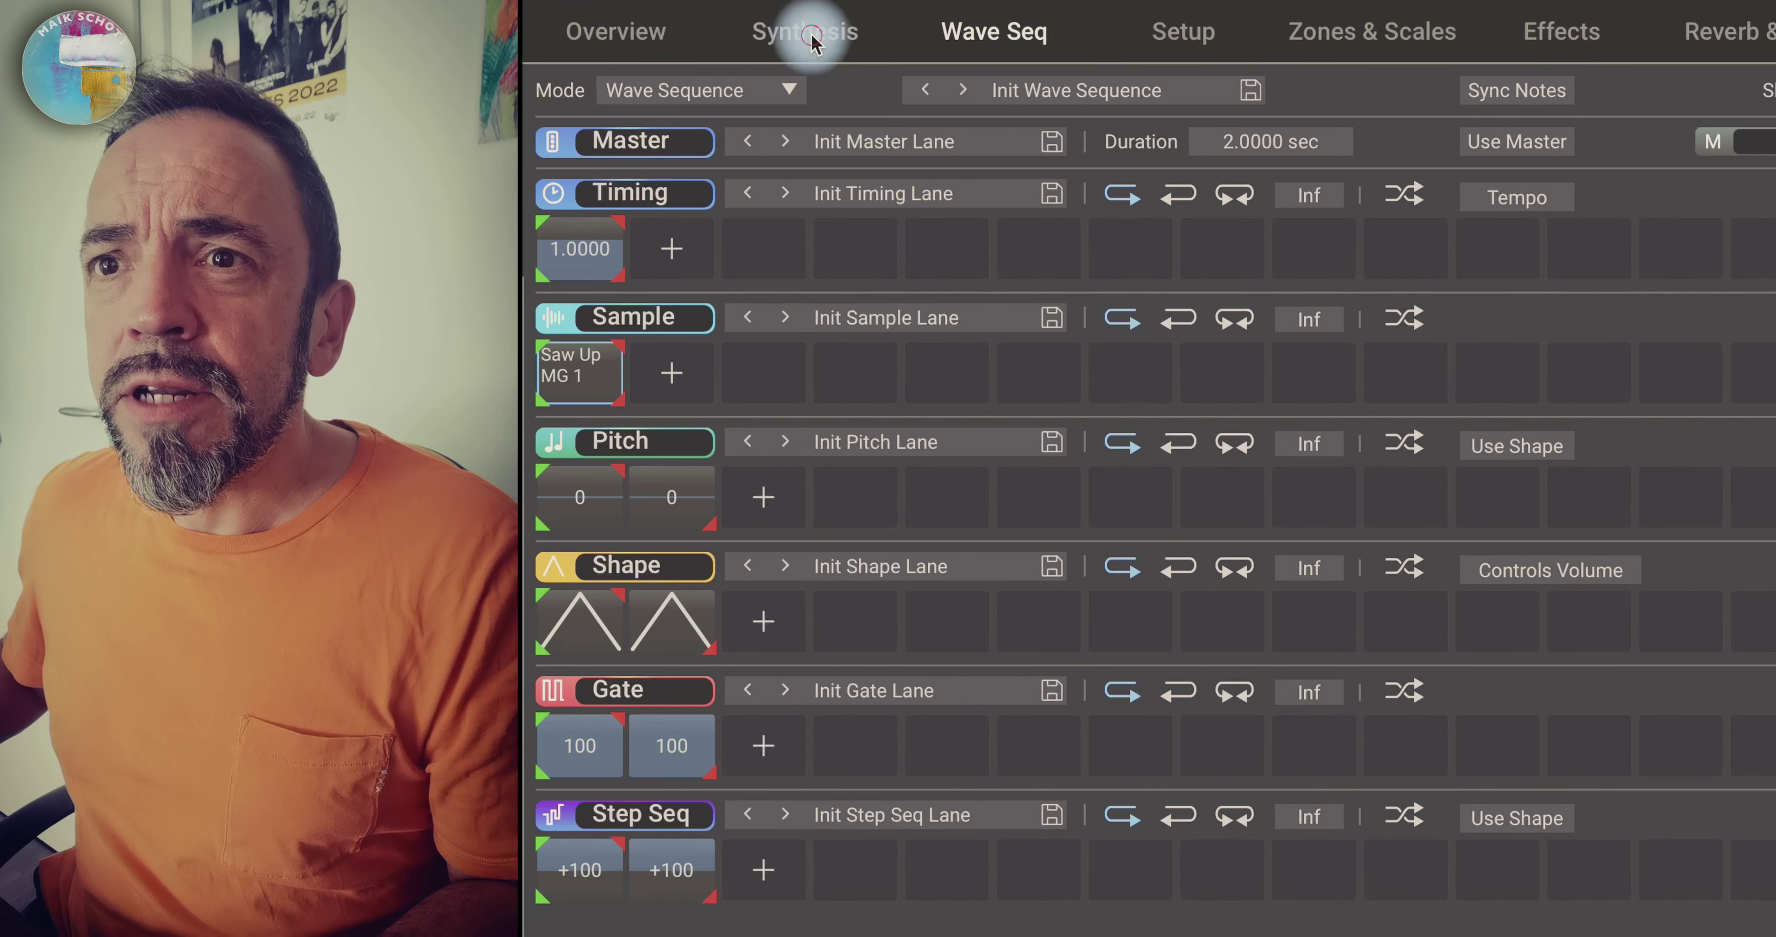
# On the Synthesis page, lower filter cutoff to about 131 Hz and raise envelope intensity to 30.24 semitones.
pyautogui.click(814, 40)
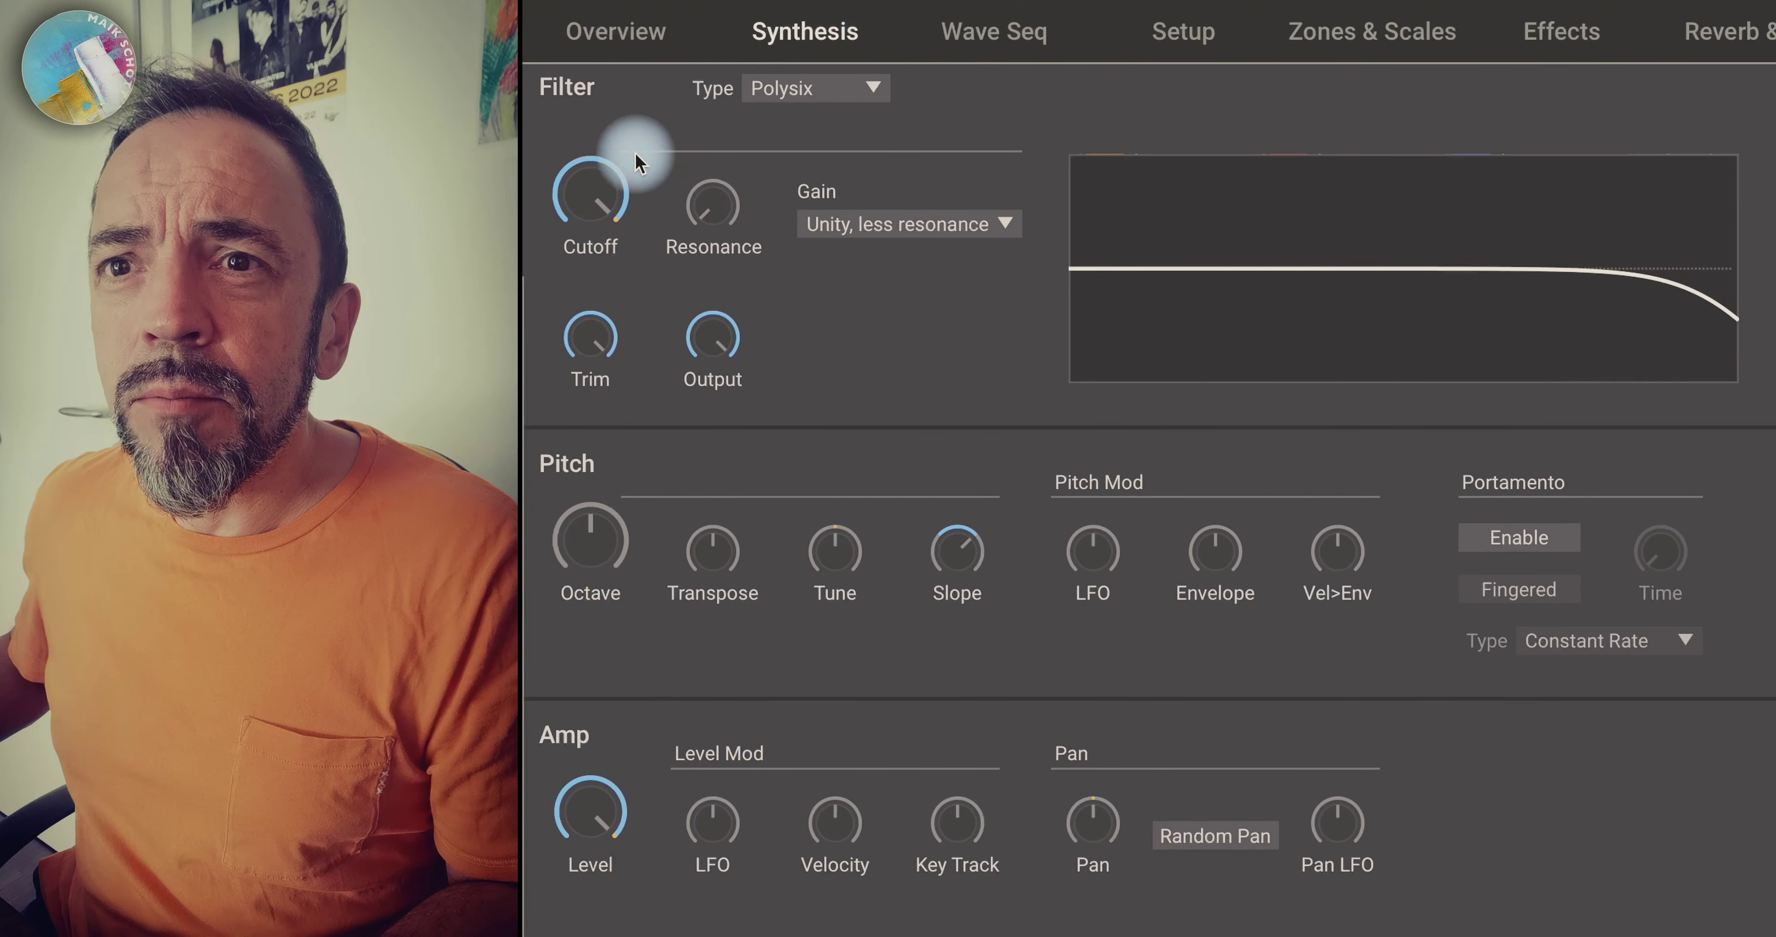
pyautogui.moveTo(587, 189); pyautogui.dragTo(495, 364)
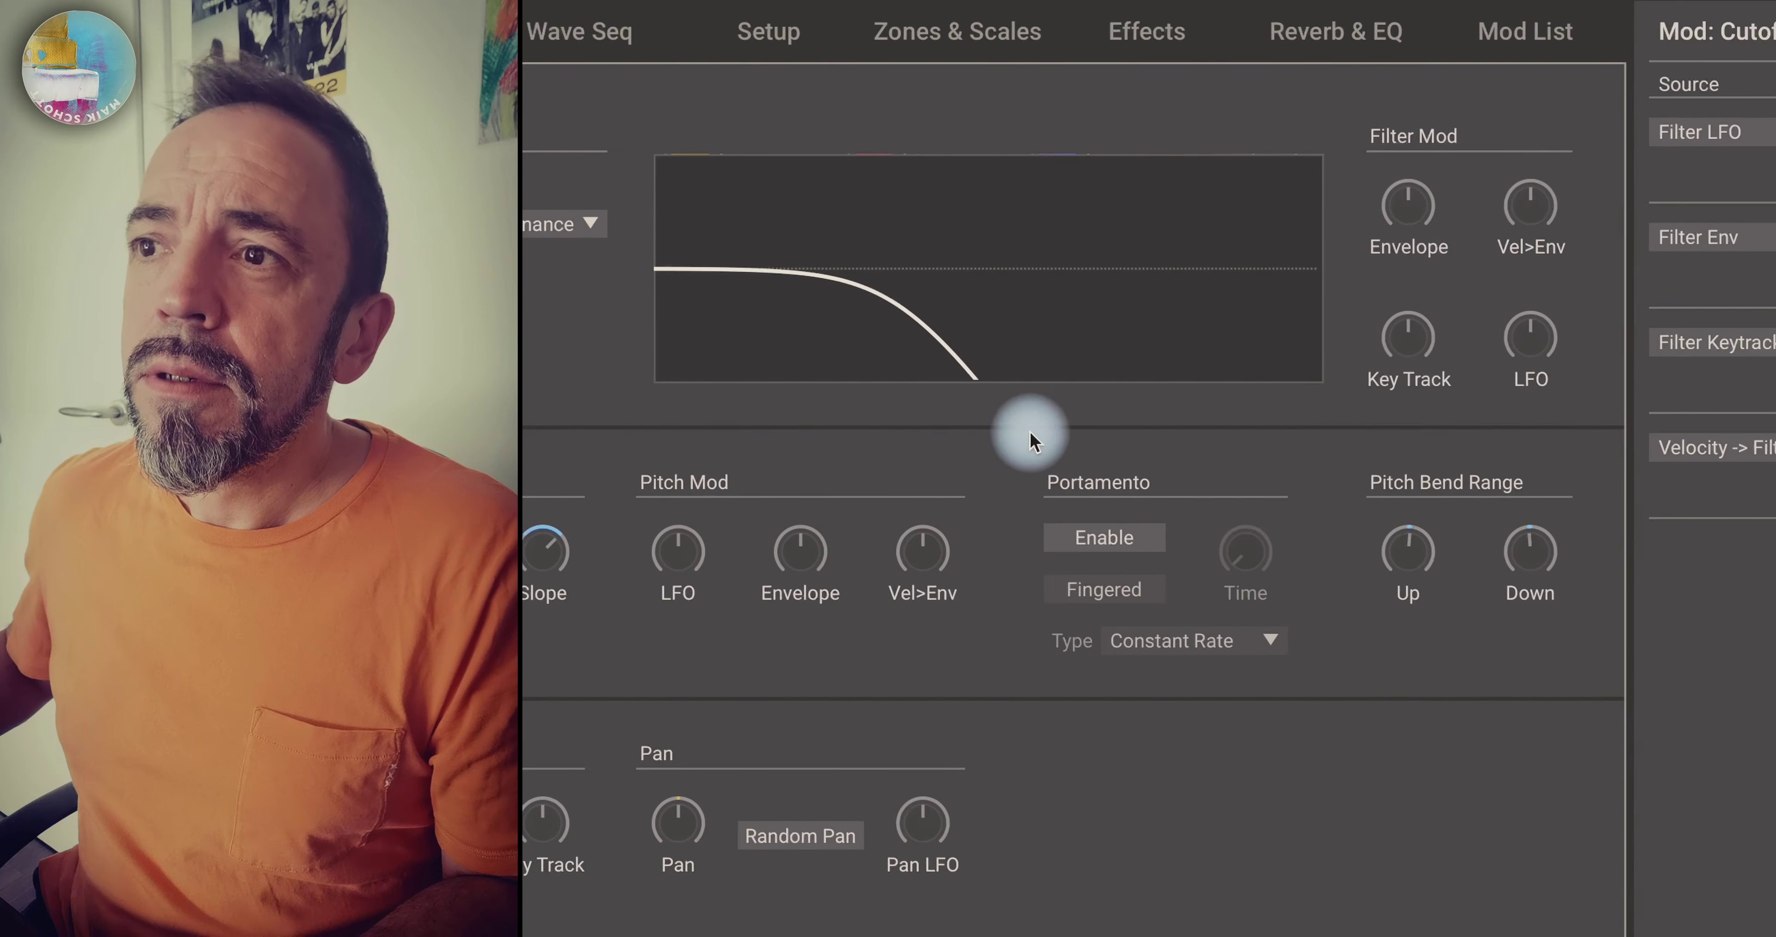
pyautogui.click(1141, 210)
pyautogui.moveTo(1141, 210); pyautogui.dragTo(1177, 39)
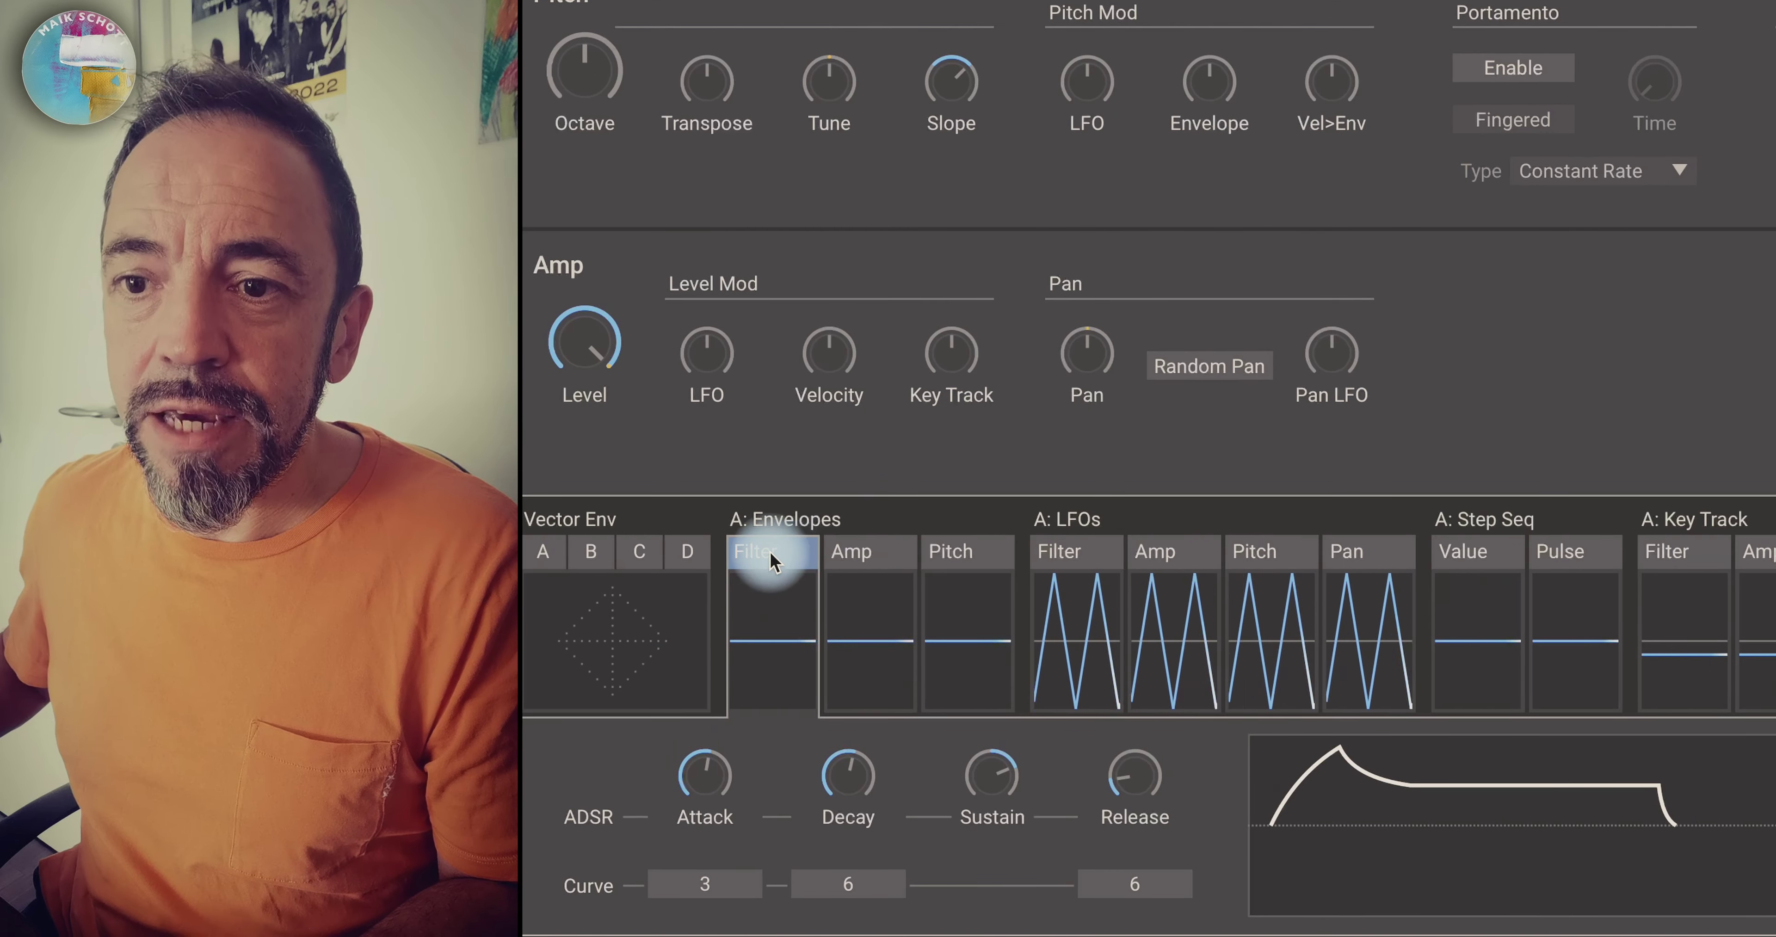
# Set the filter envelope attack to 0.0653 s, decay to 0.2907 s and sustain to +3.
pyautogui.click(710, 774)
pyautogui.moveTo(710, 774); pyautogui.dragTo(836, 764)
pyautogui.click(1001, 768)
pyautogui.moveTo(1002, 768); pyautogui.dragTo(911, 882)
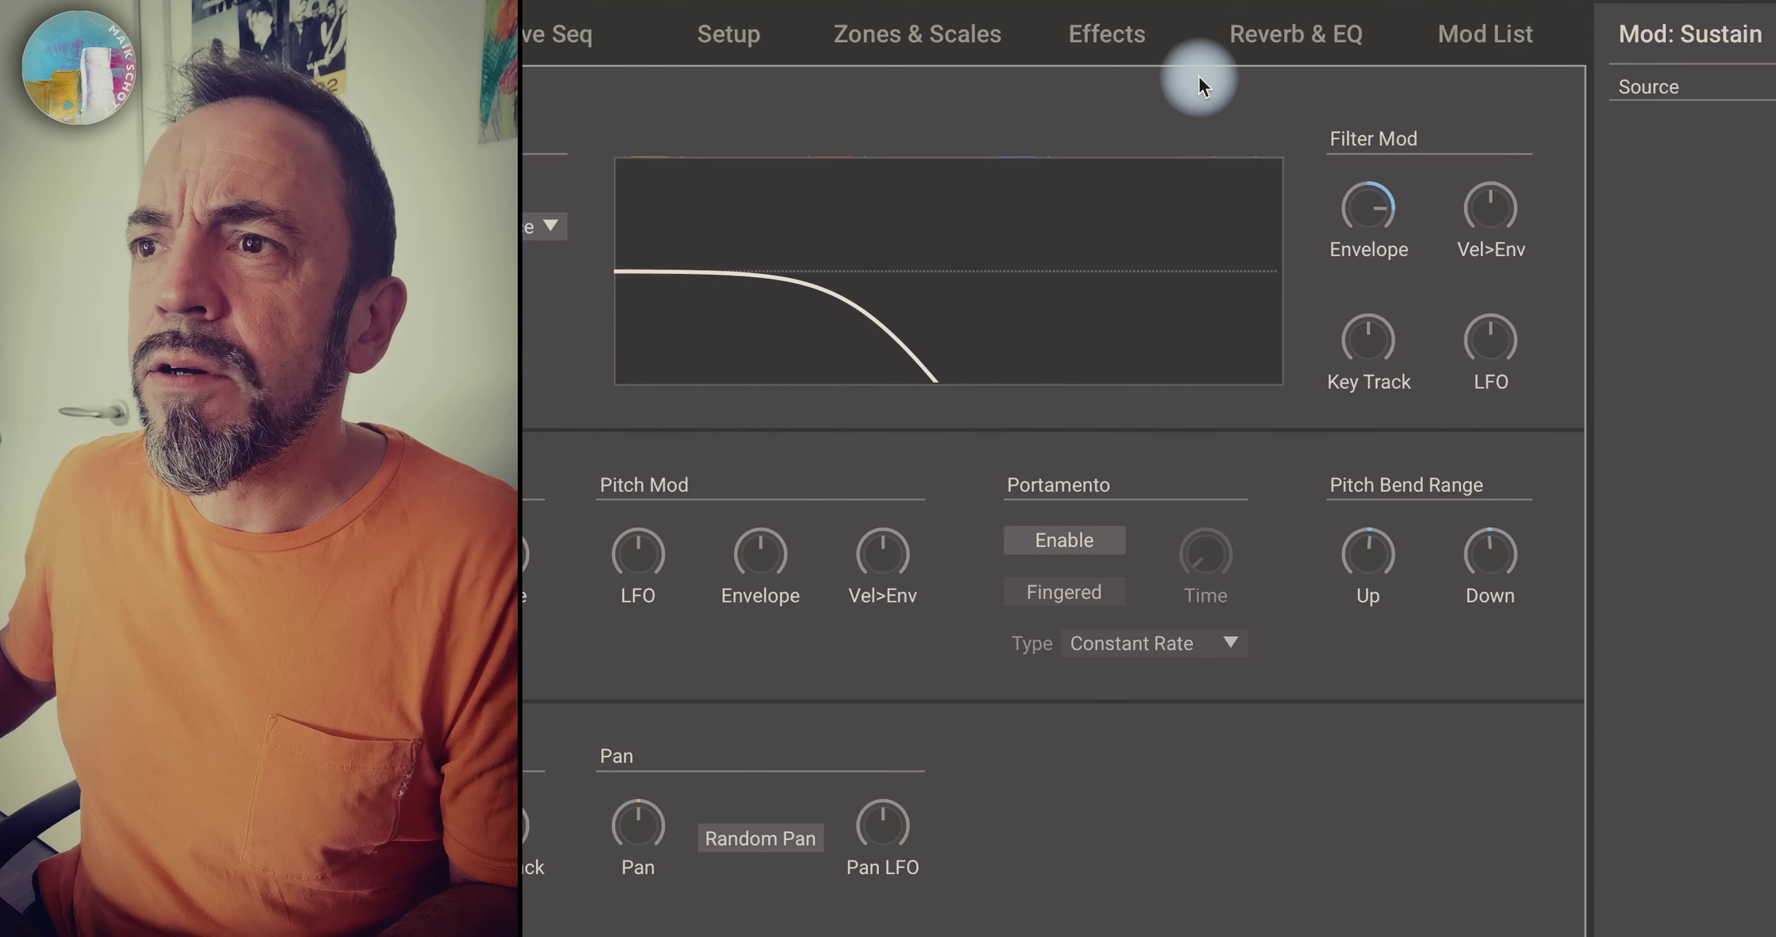
# Switch on Master Reverb with a 13:87 wet/dry mix, then return to the Synthesis page.
pyautogui.click(1291, 38)
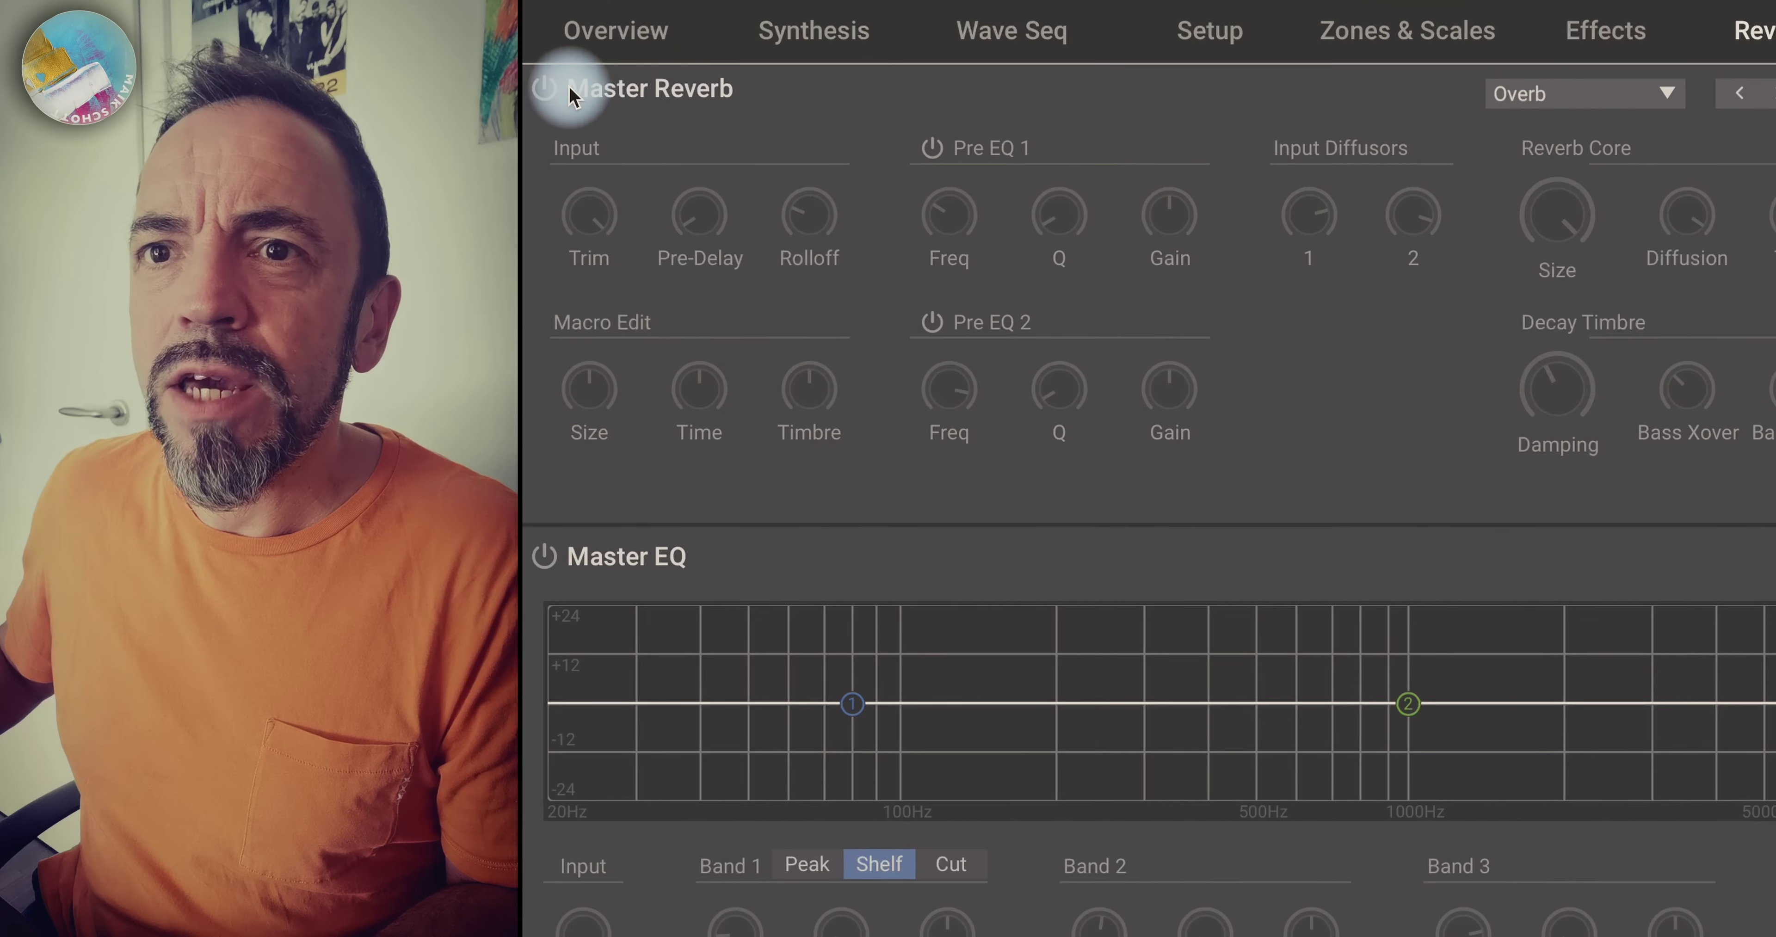
pyautogui.click(543, 93)
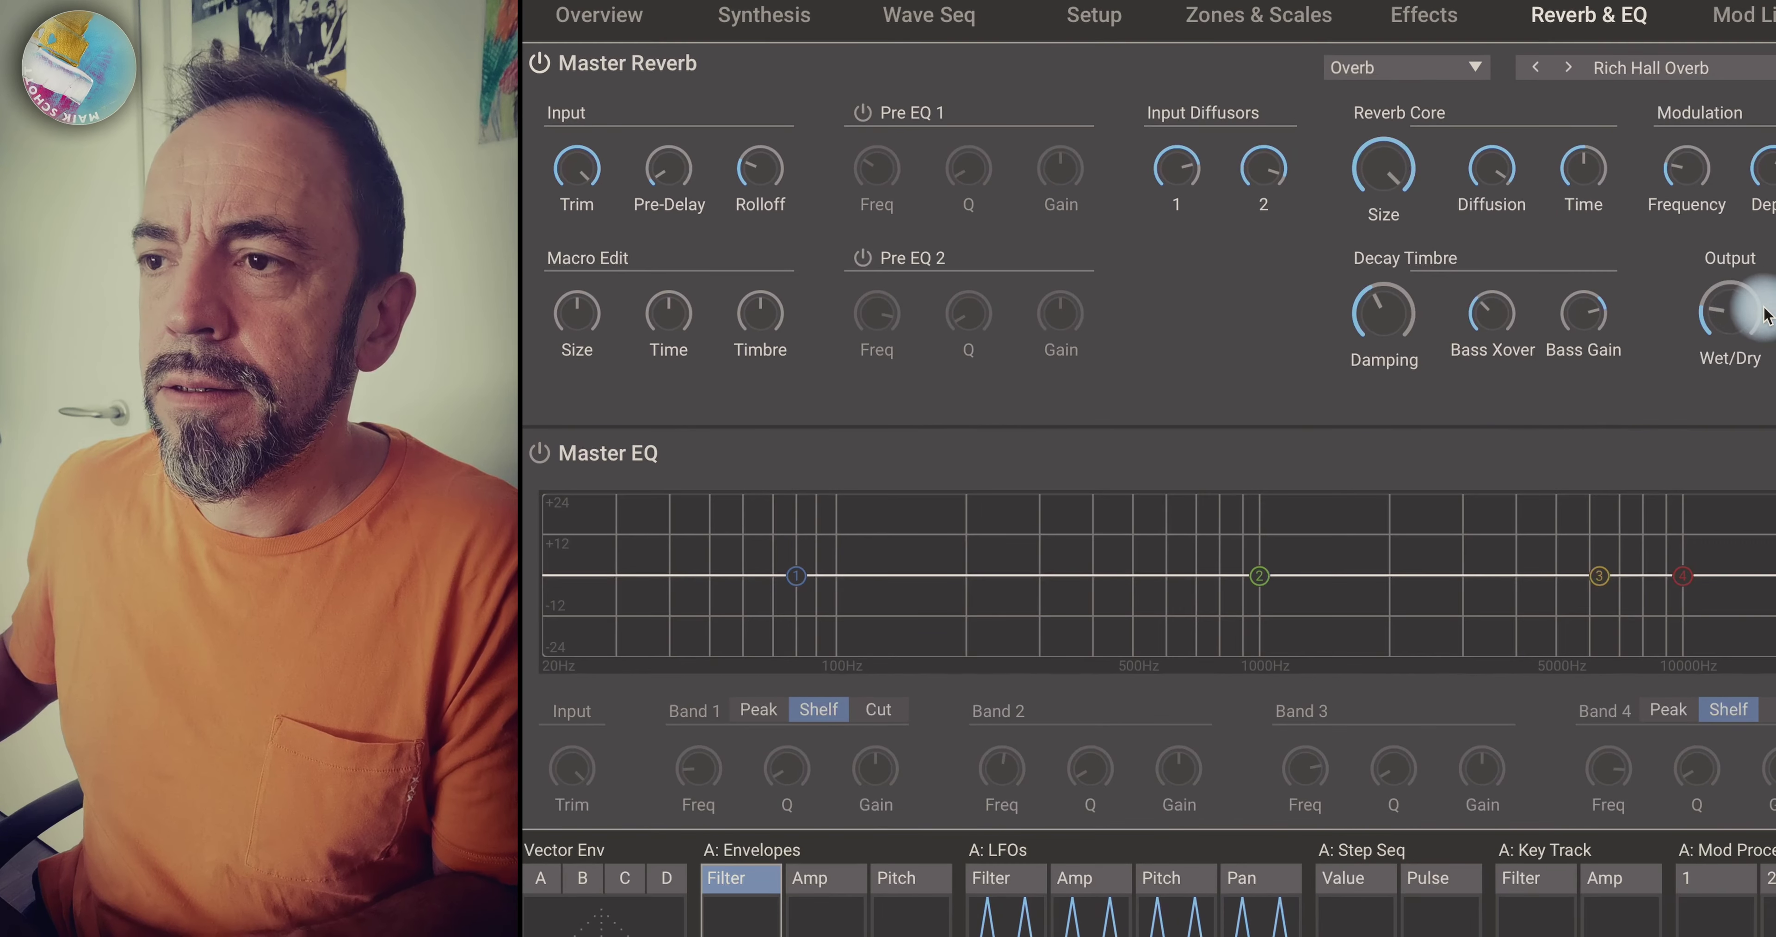
pyautogui.moveTo(1733, 311)
pyautogui.moveTo(1736, 313); pyautogui.dragTo(1709, 342)
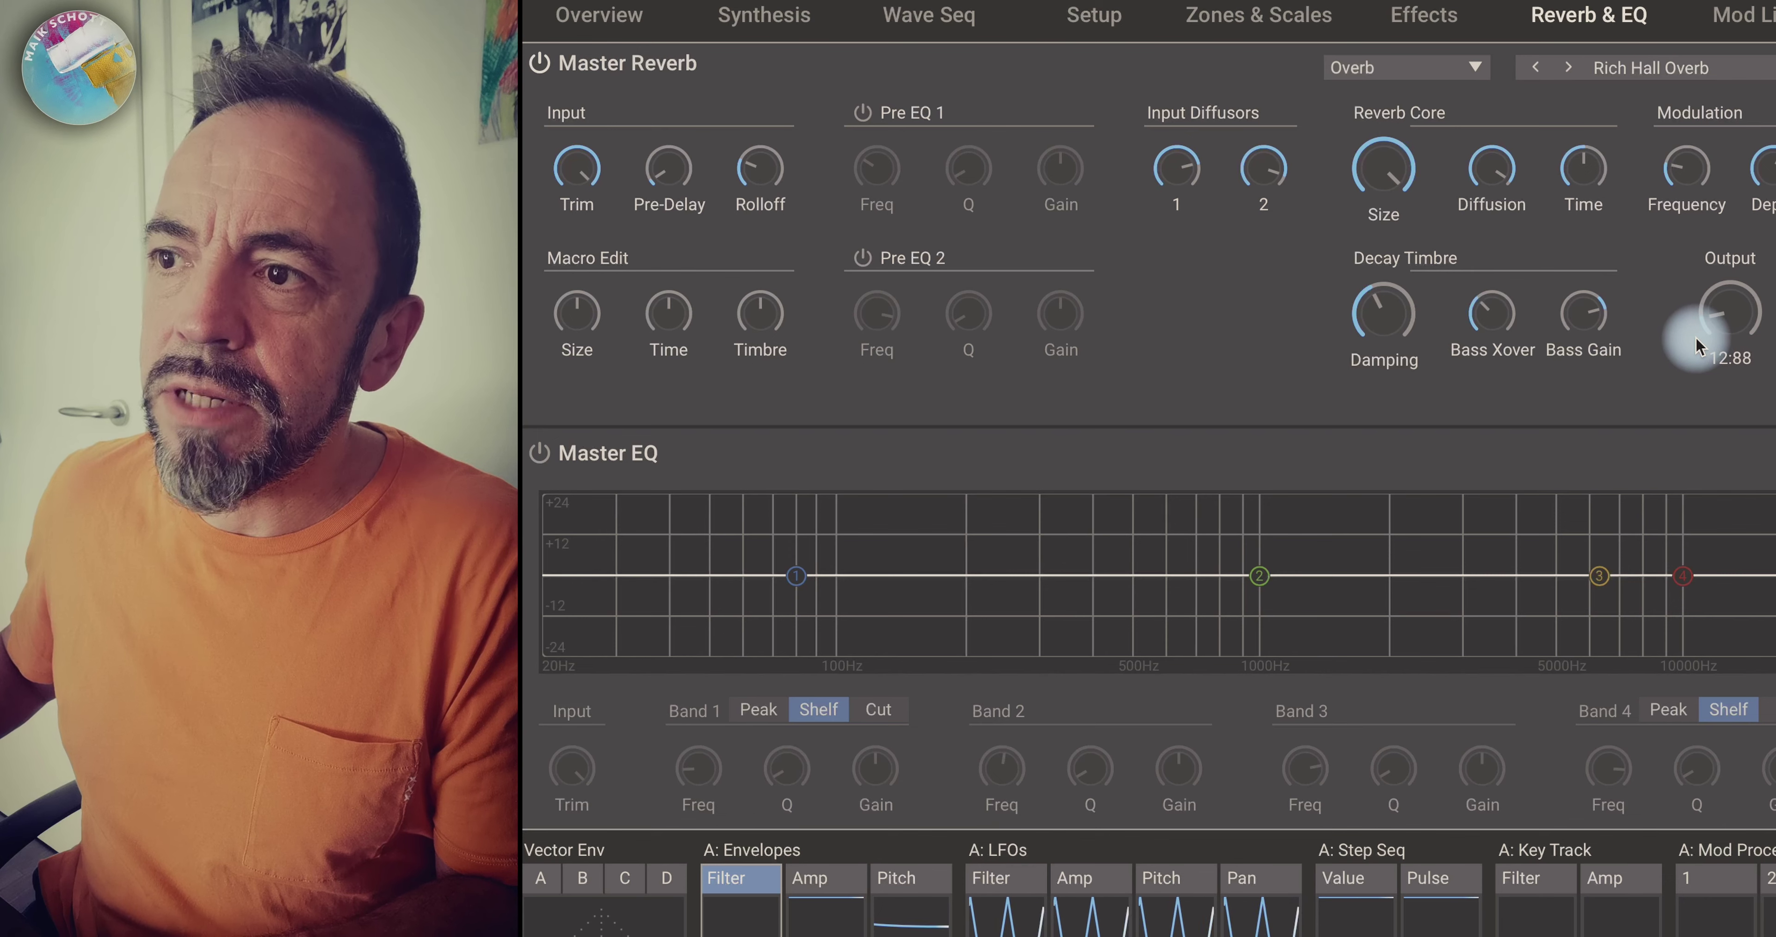
pyautogui.moveTo(1695, 334); pyautogui.dragTo(1695, 335)
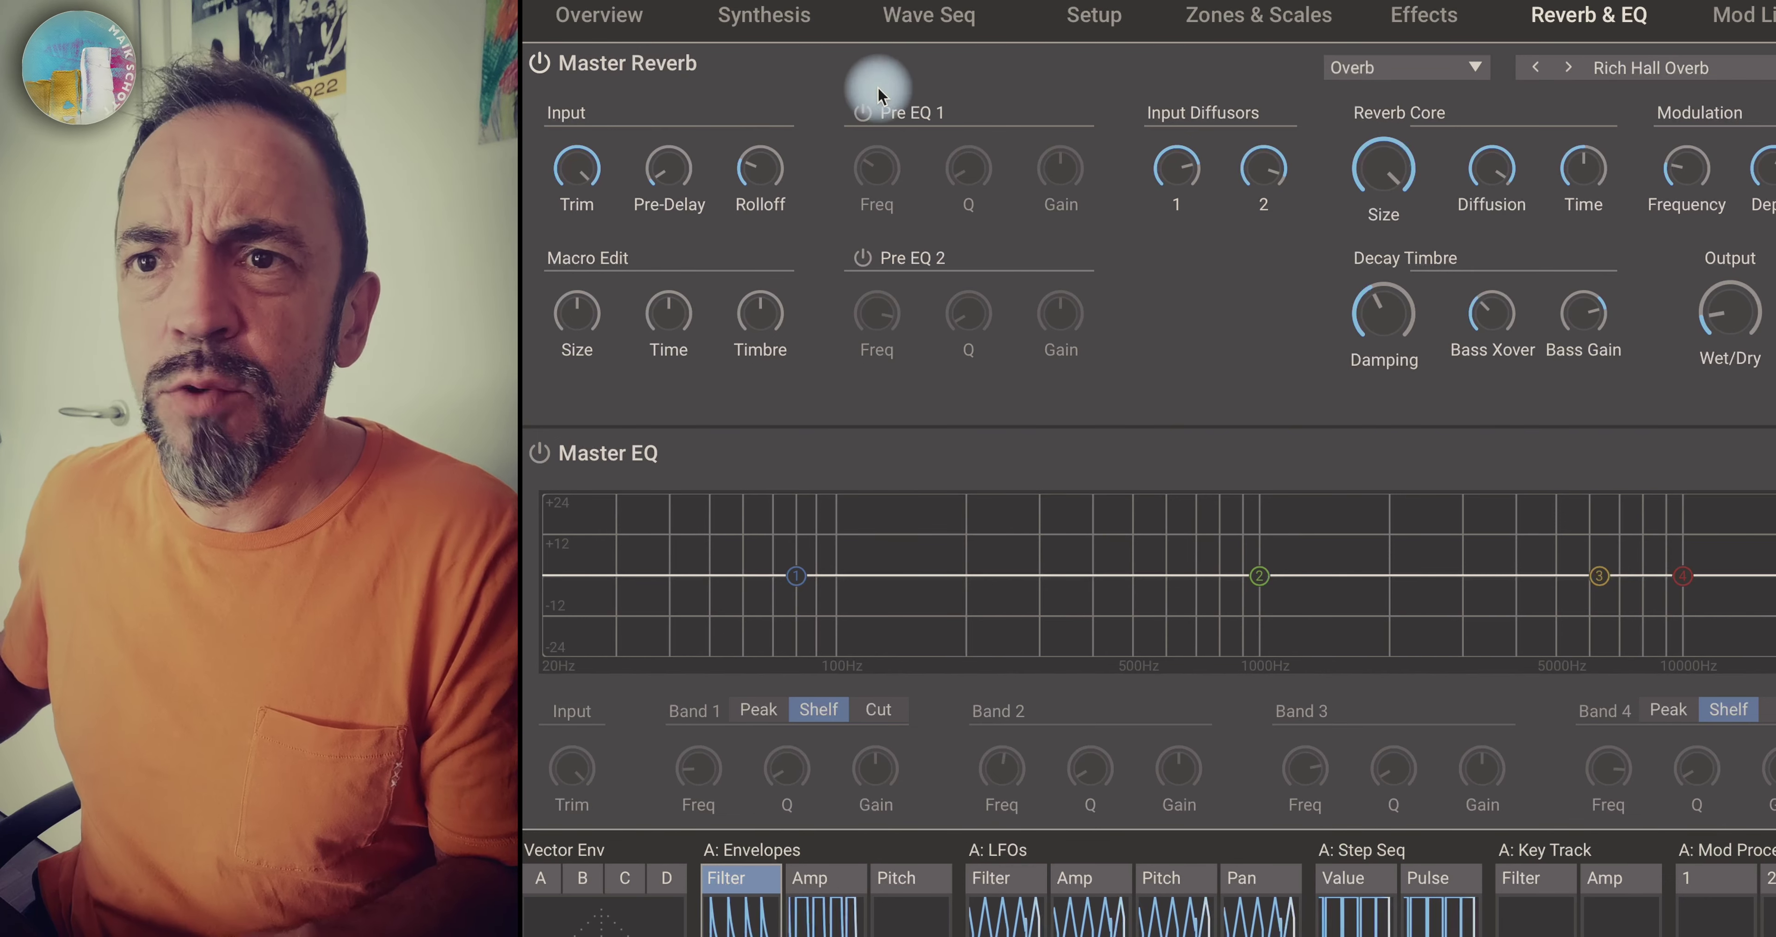
pyautogui.click(756, 23)
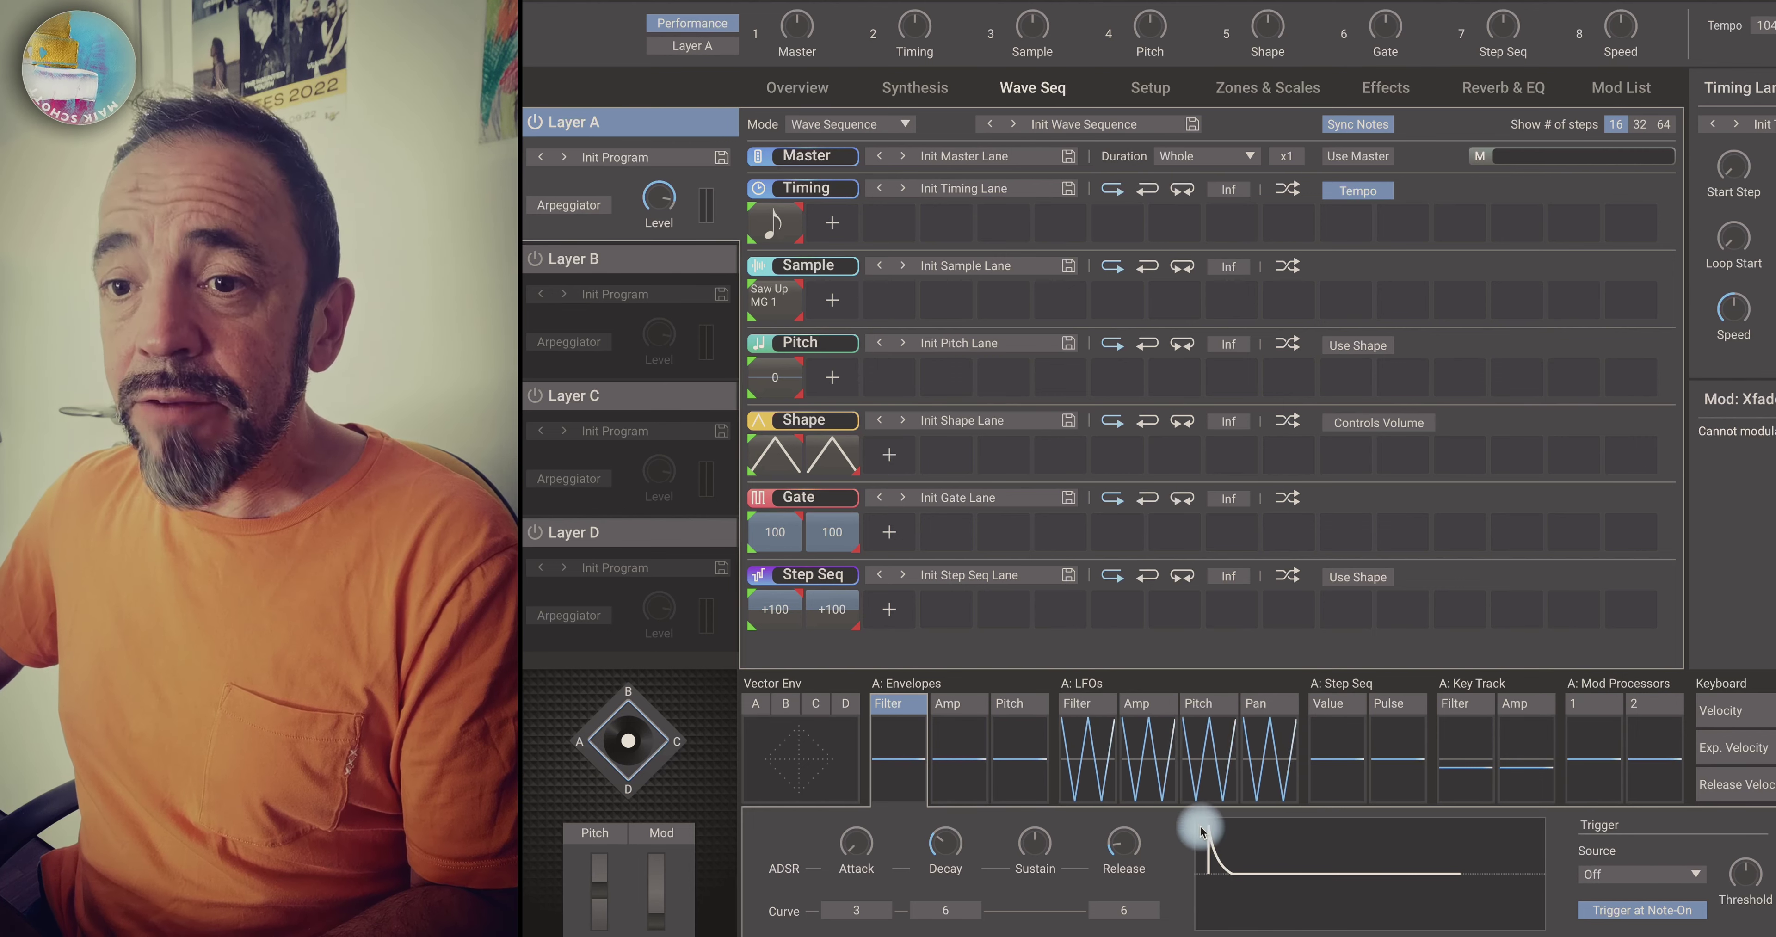
# Set the envelope trigger source to Generators > Step Pulse.
pyautogui.click(1620, 872)
pyautogui.moveTo(1618, 802)
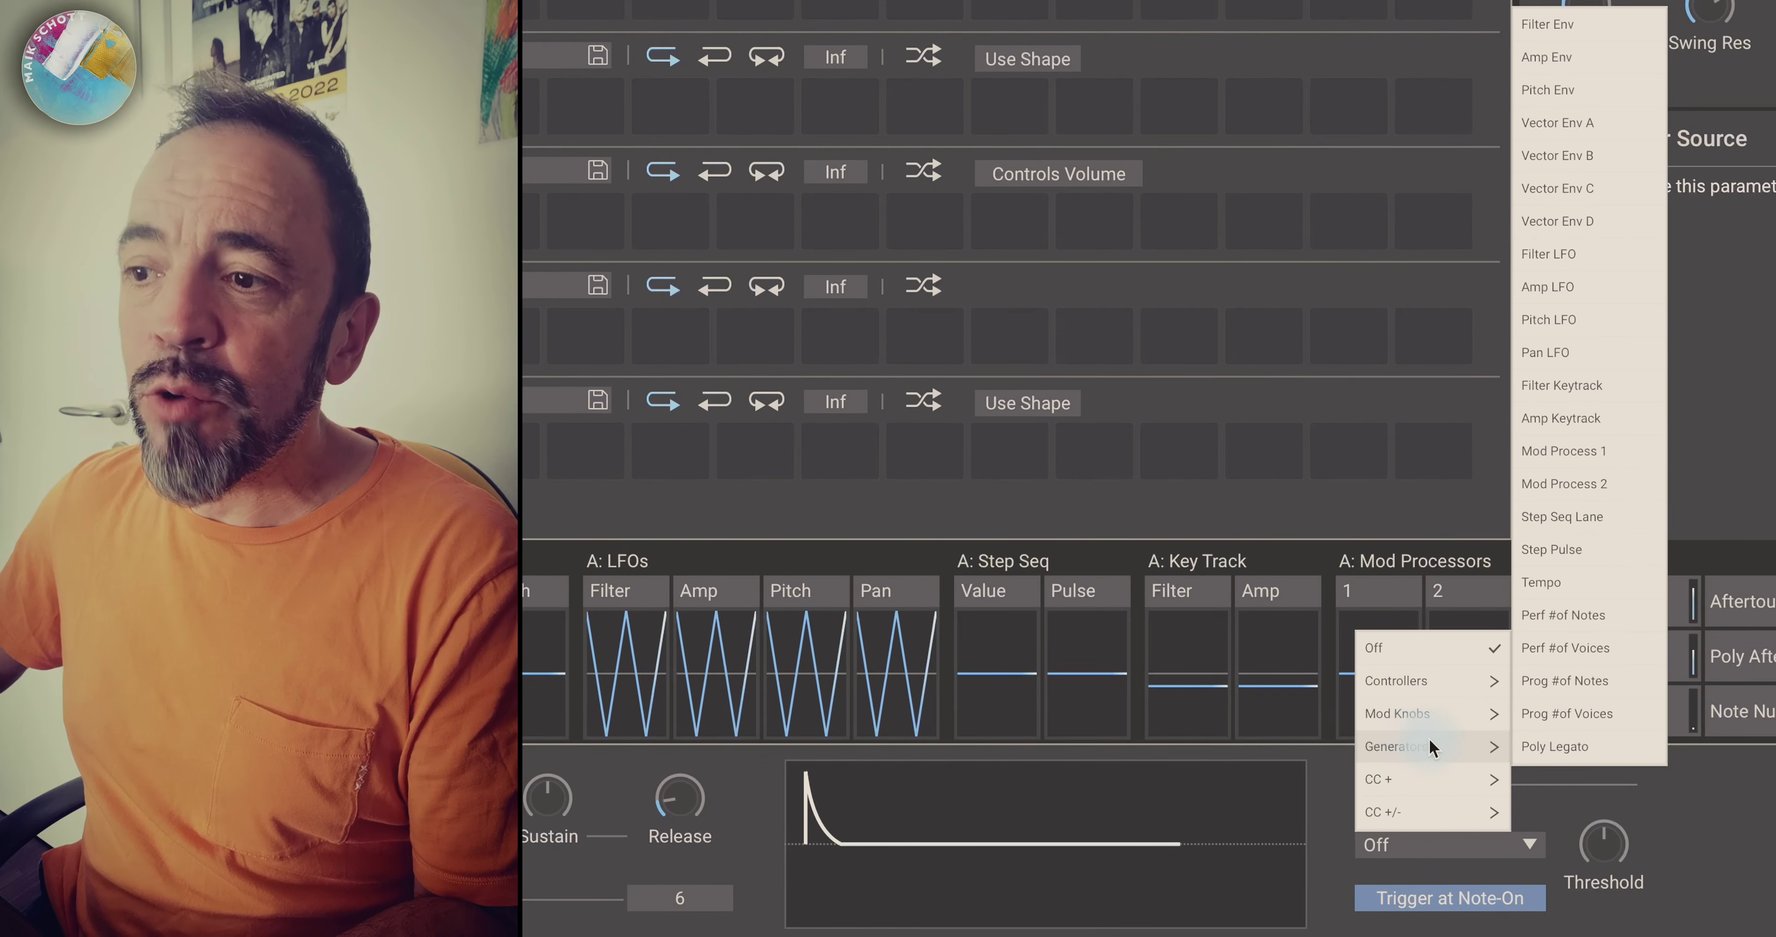
pyautogui.click(1552, 551)
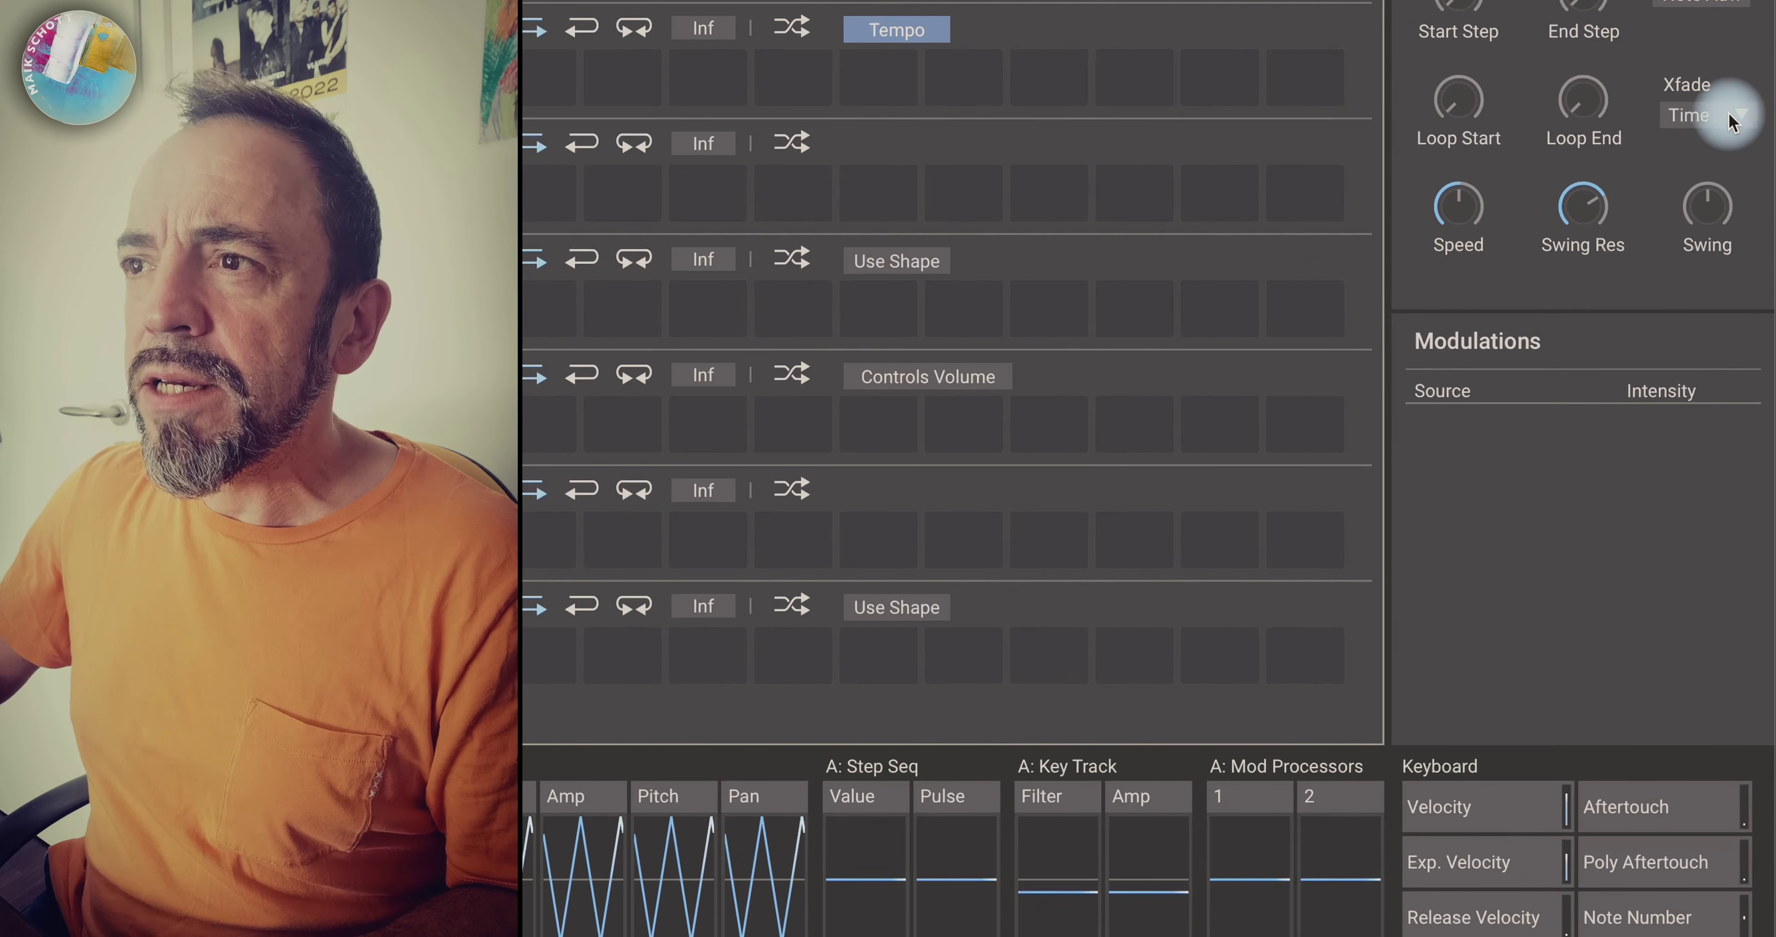
# Turn the Timing lane crossfade Off and choose a note-value duration for Timing step 1.
pyautogui.click(1730, 117)
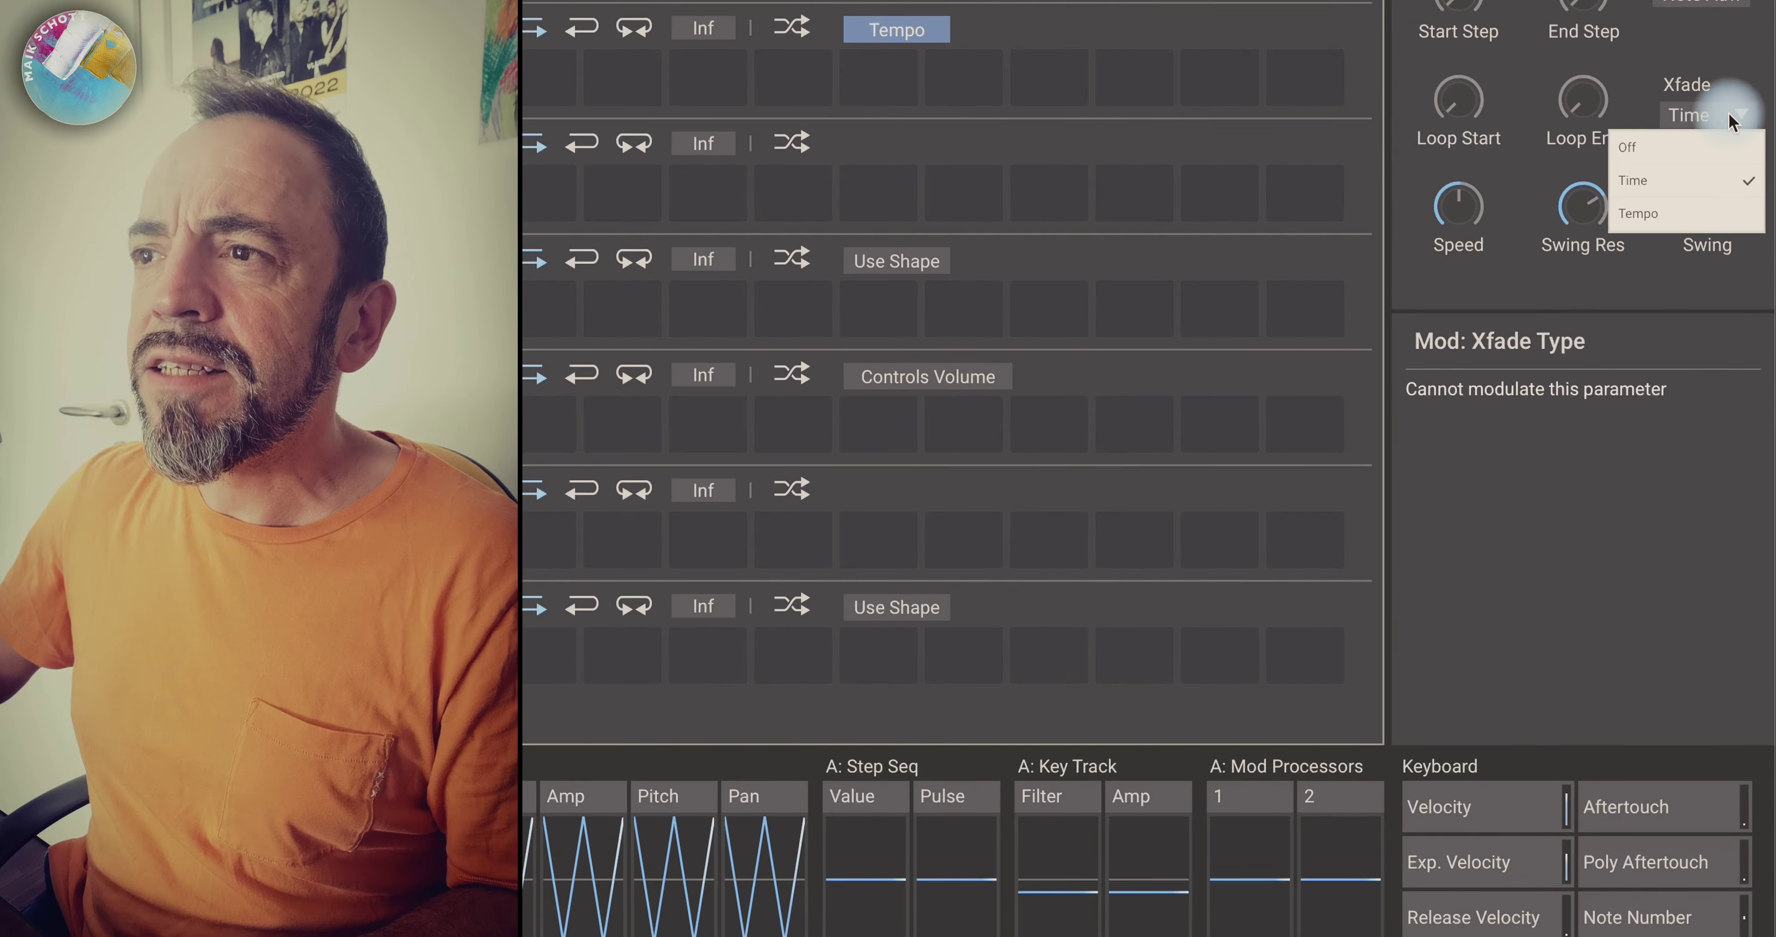
pyautogui.click(1676, 145)
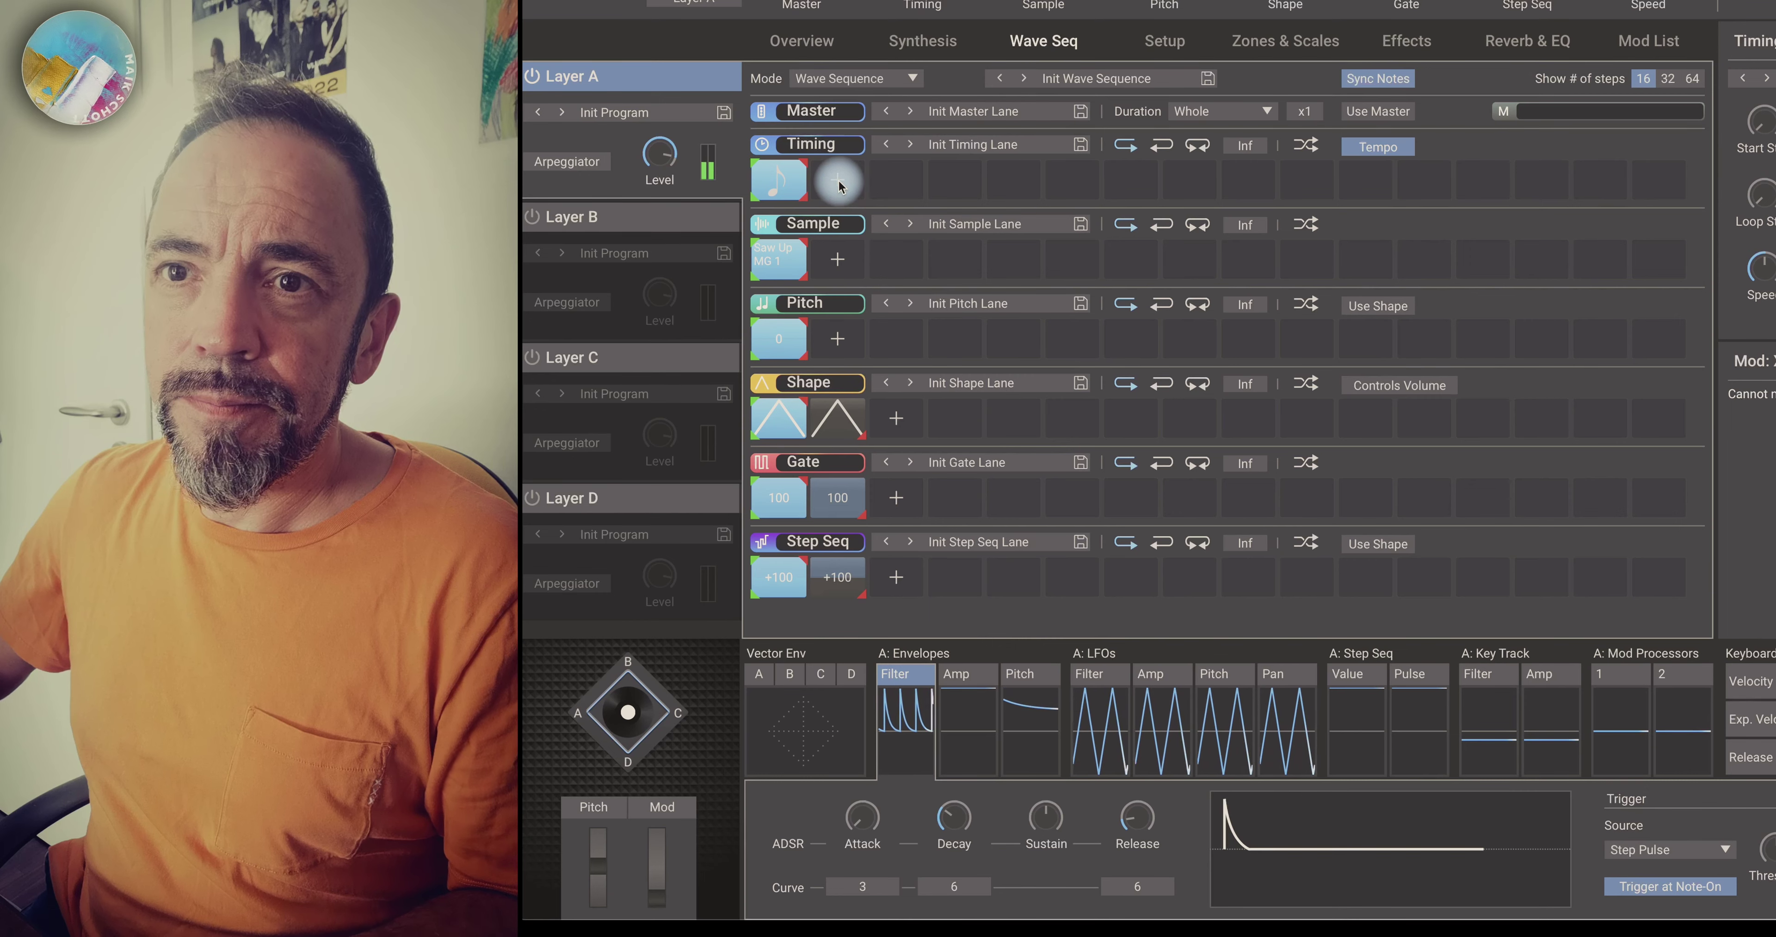
pyautogui.click(788, 183)
pyautogui.click(802, 334)
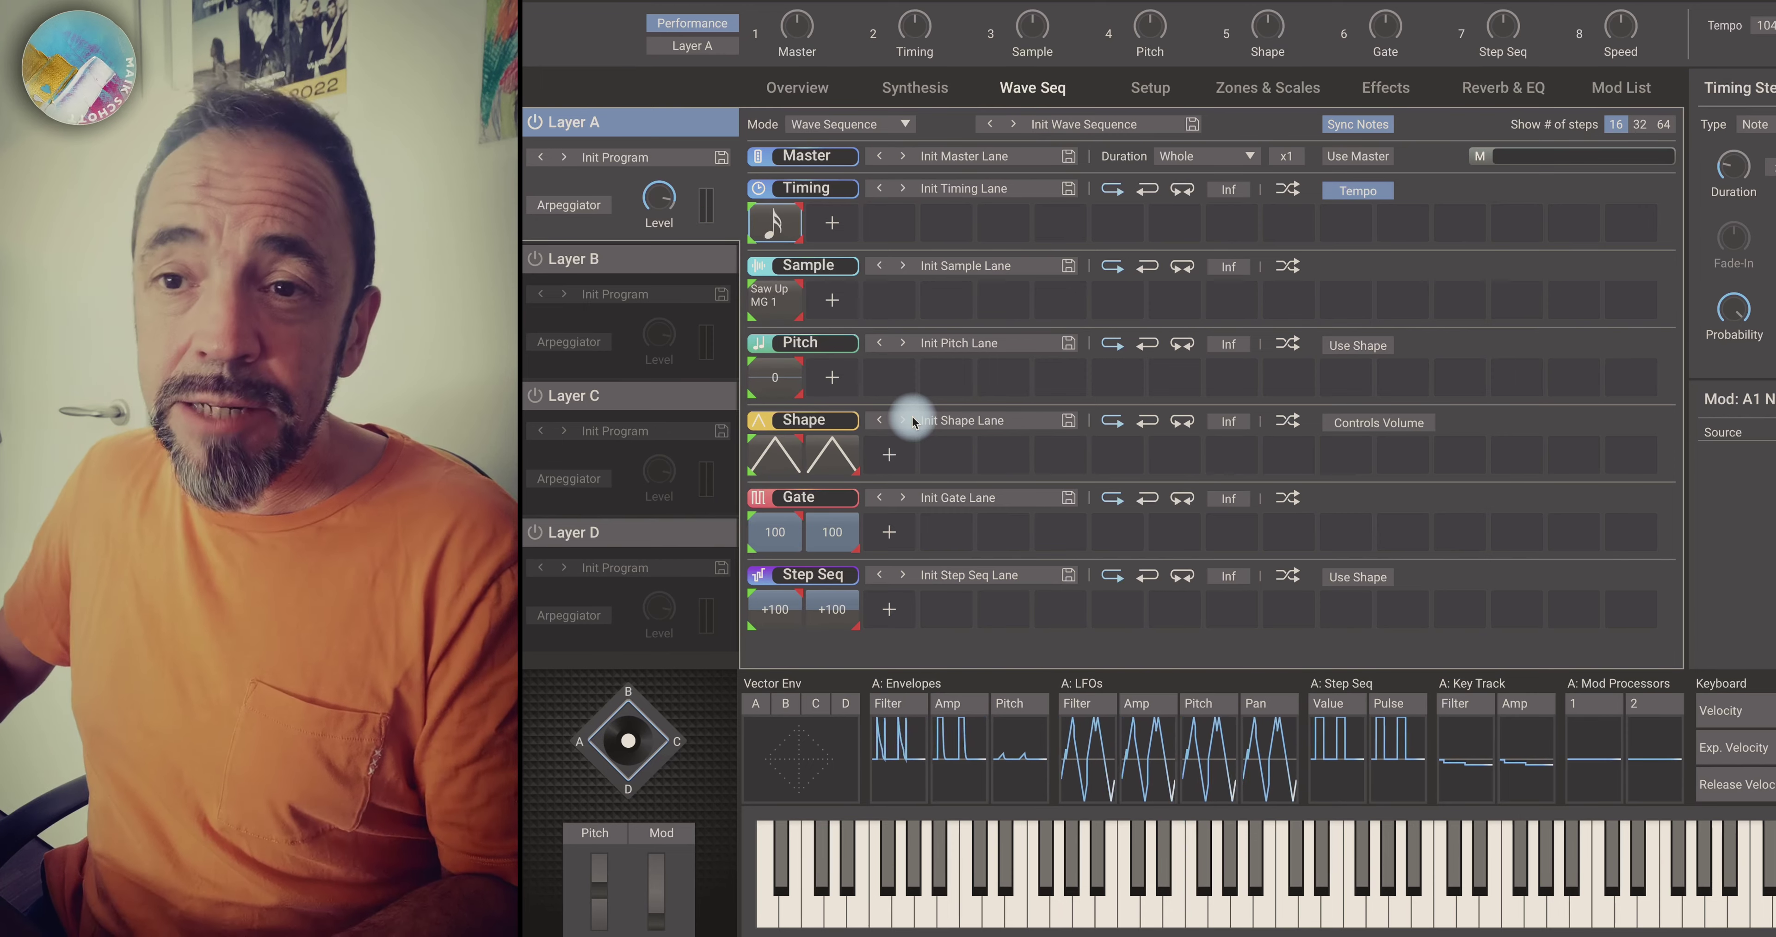
# Extend the Pitch lane to eight steps, moving its End and Loop End markers to step 8.
pyautogui.click(832, 378)
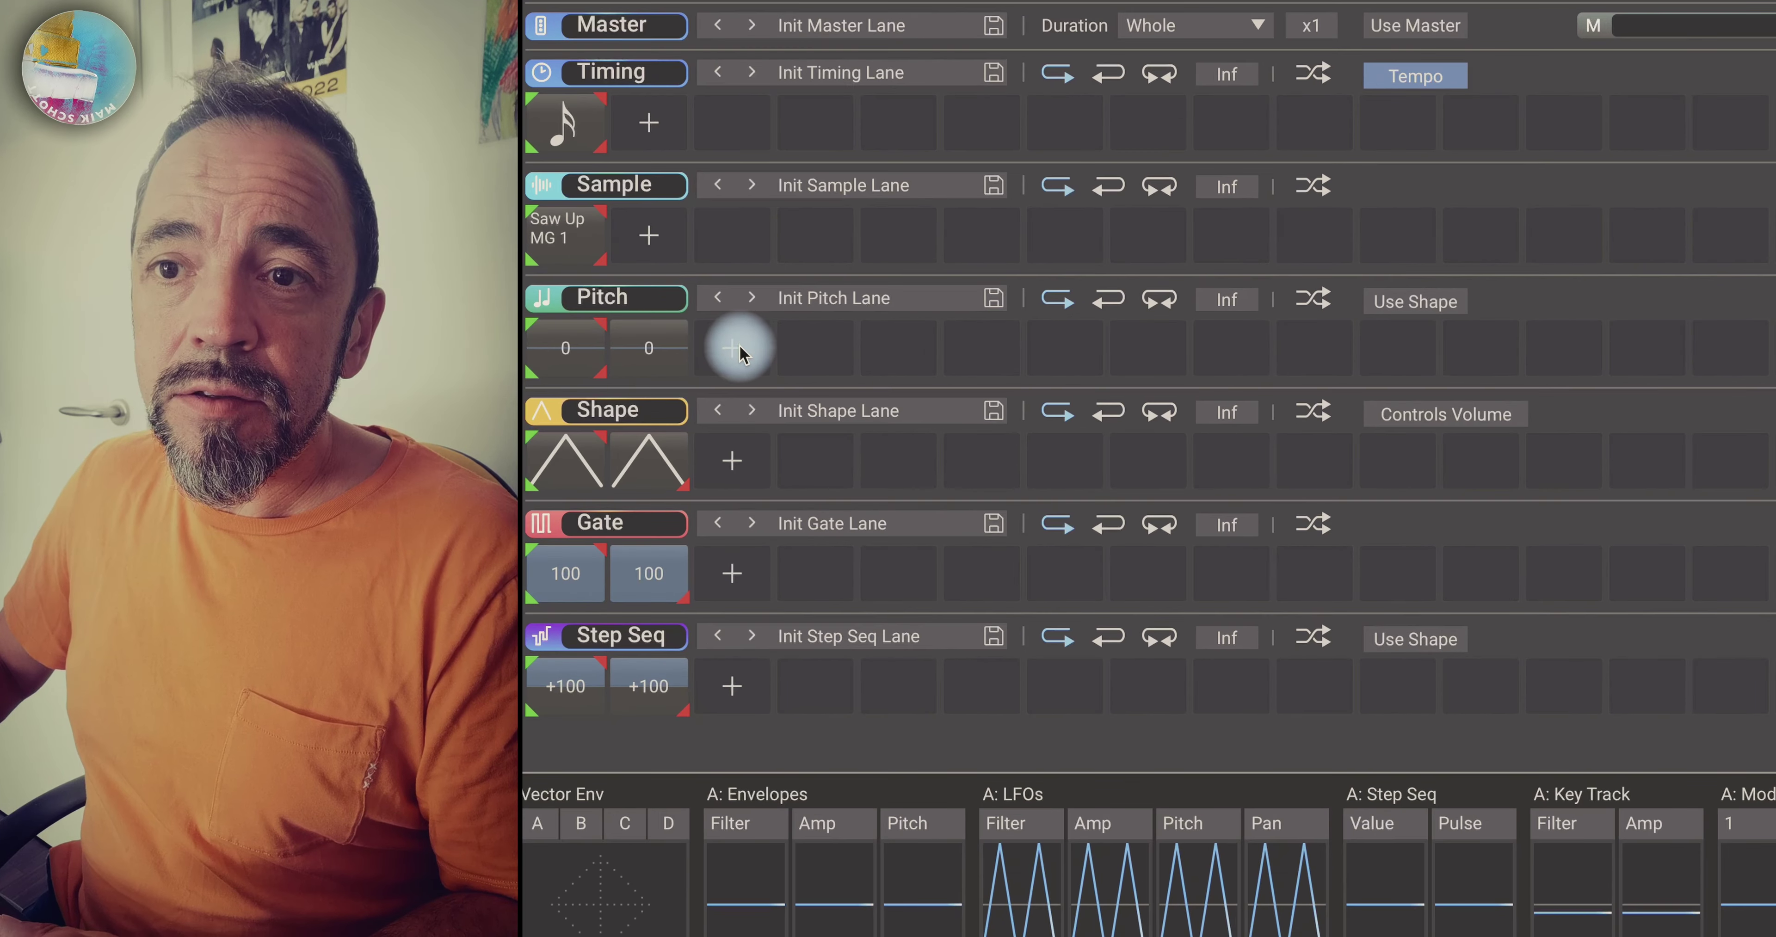
pyautogui.click(890, 377)
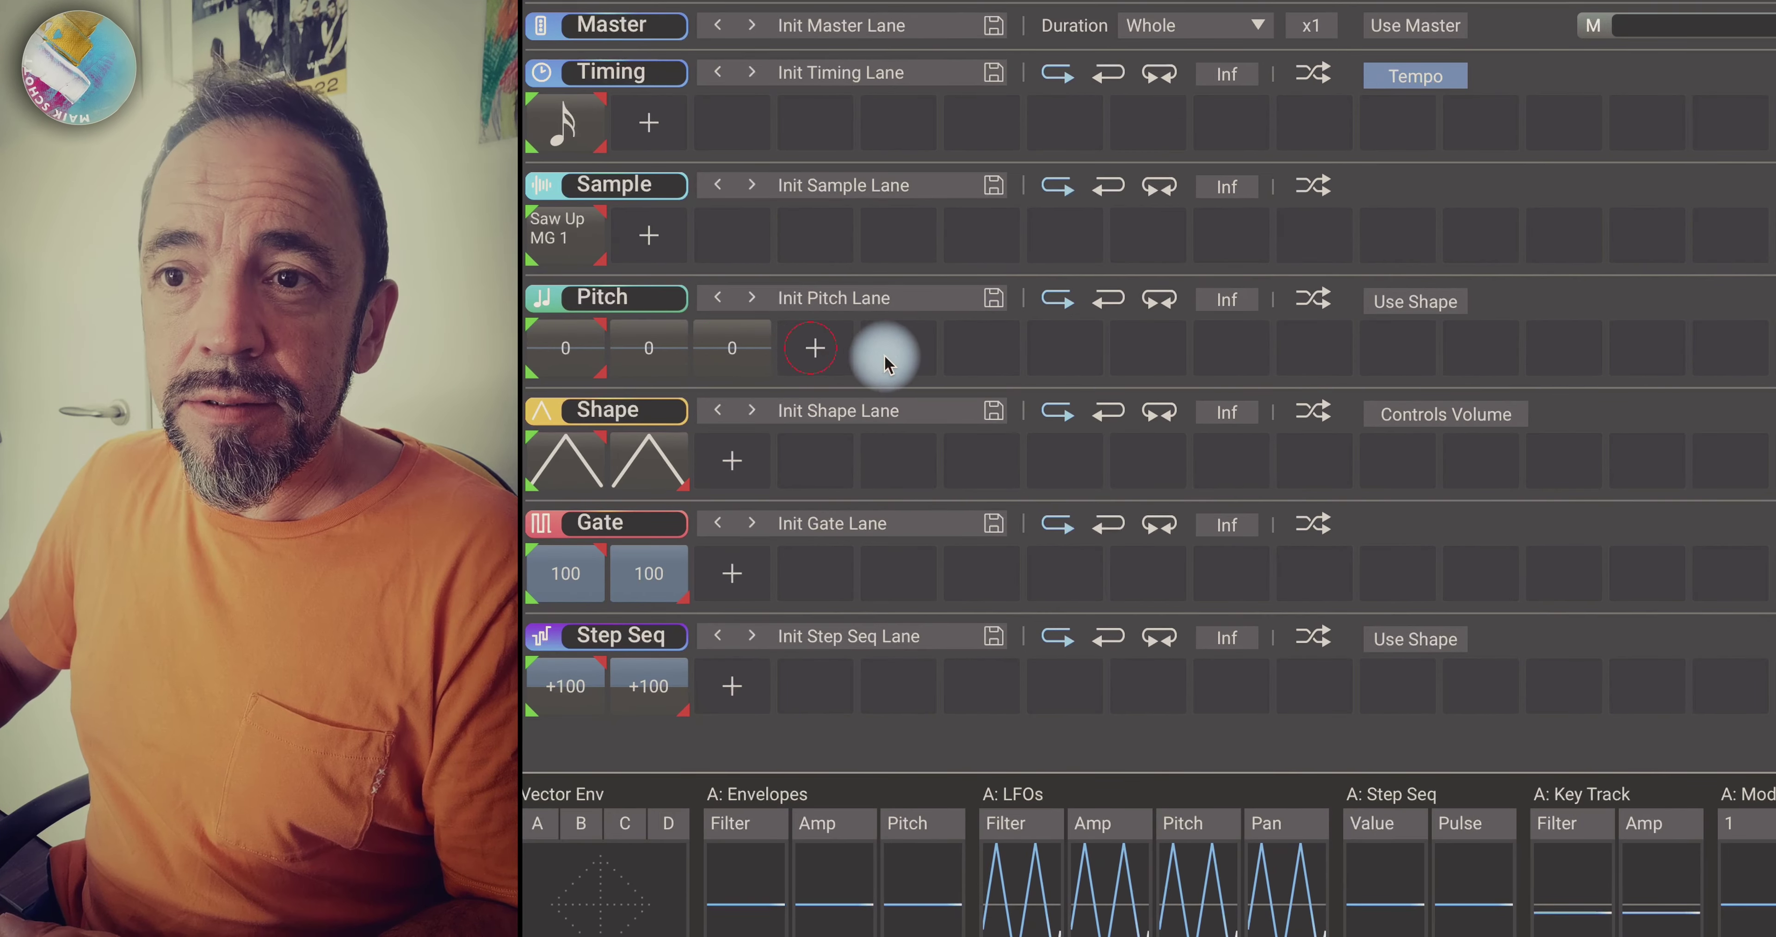
pyautogui.click(897, 351)
pyautogui.click(979, 350)
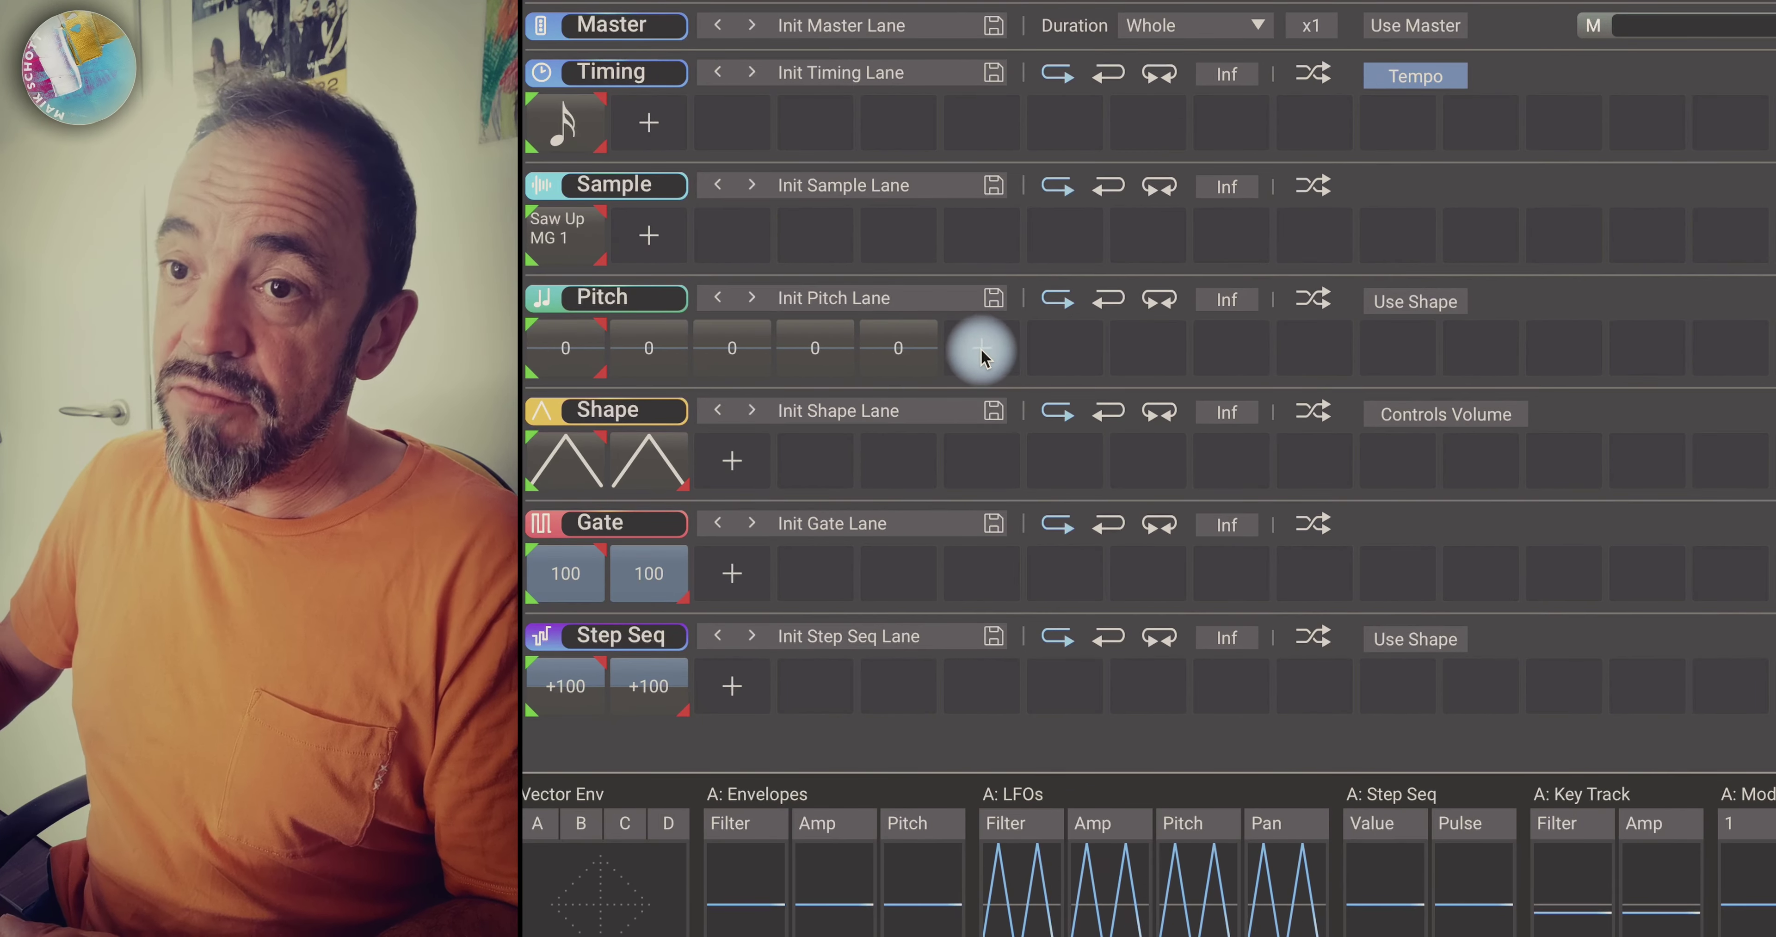
pyautogui.click(1062, 351)
pyautogui.click(1145, 351)
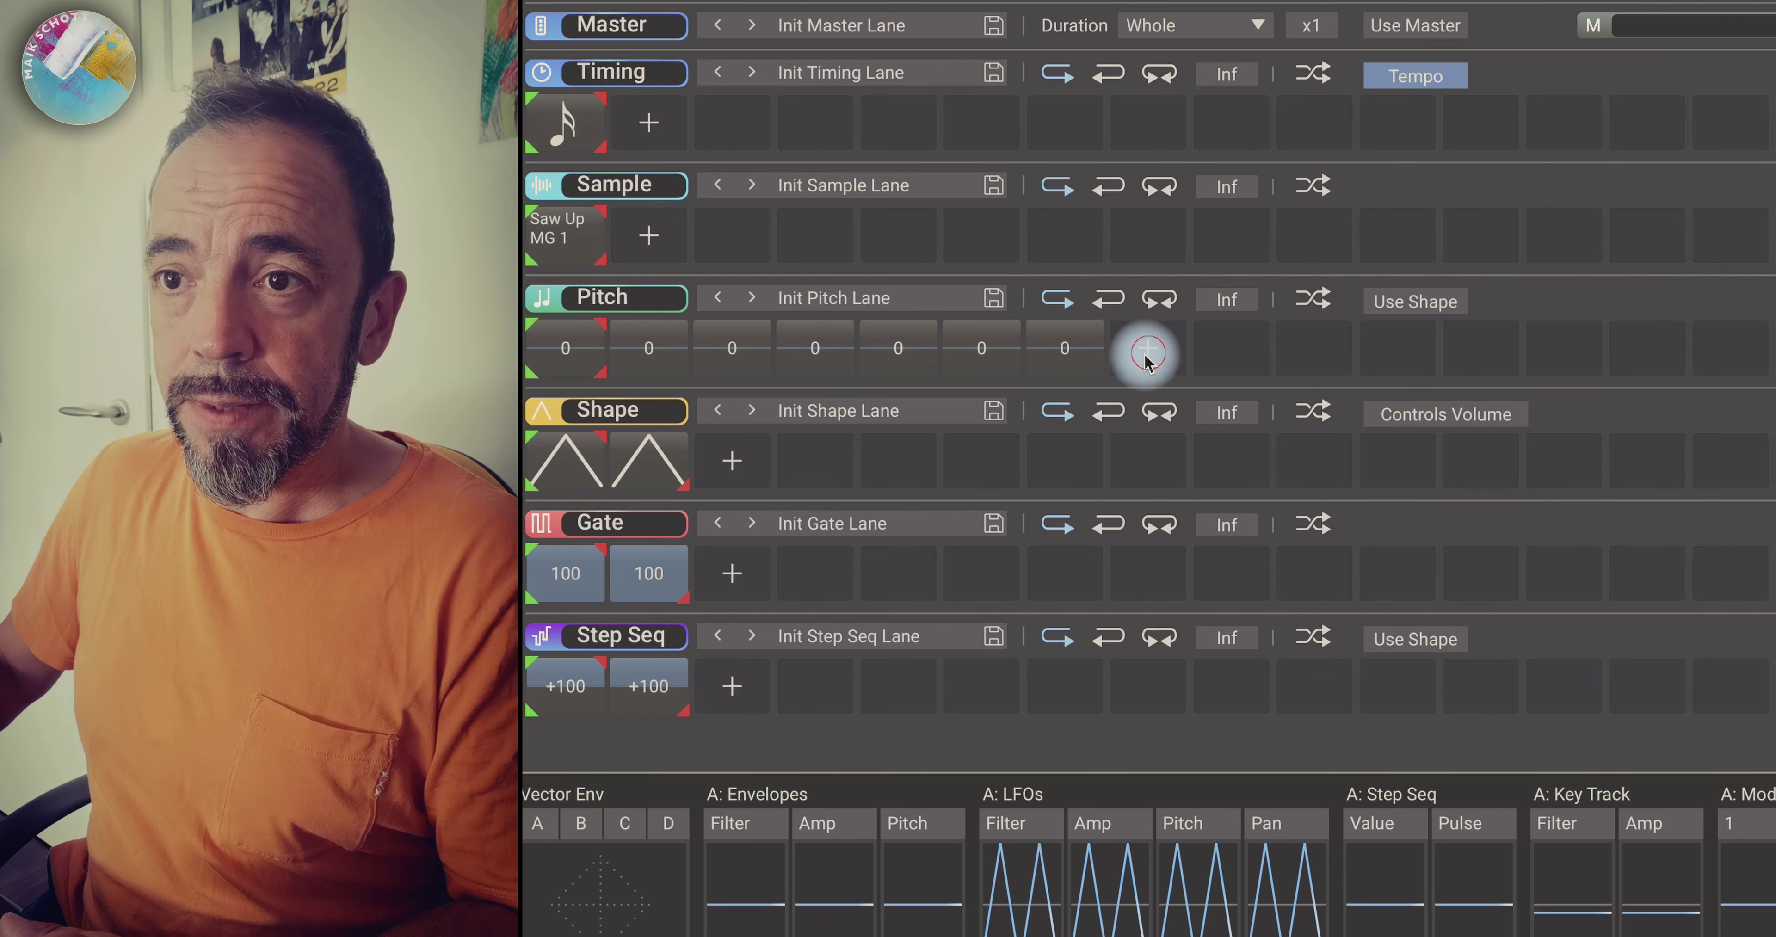
pyautogui.moveTo(621, 379); pyautogui.dragTo(1221, 376)
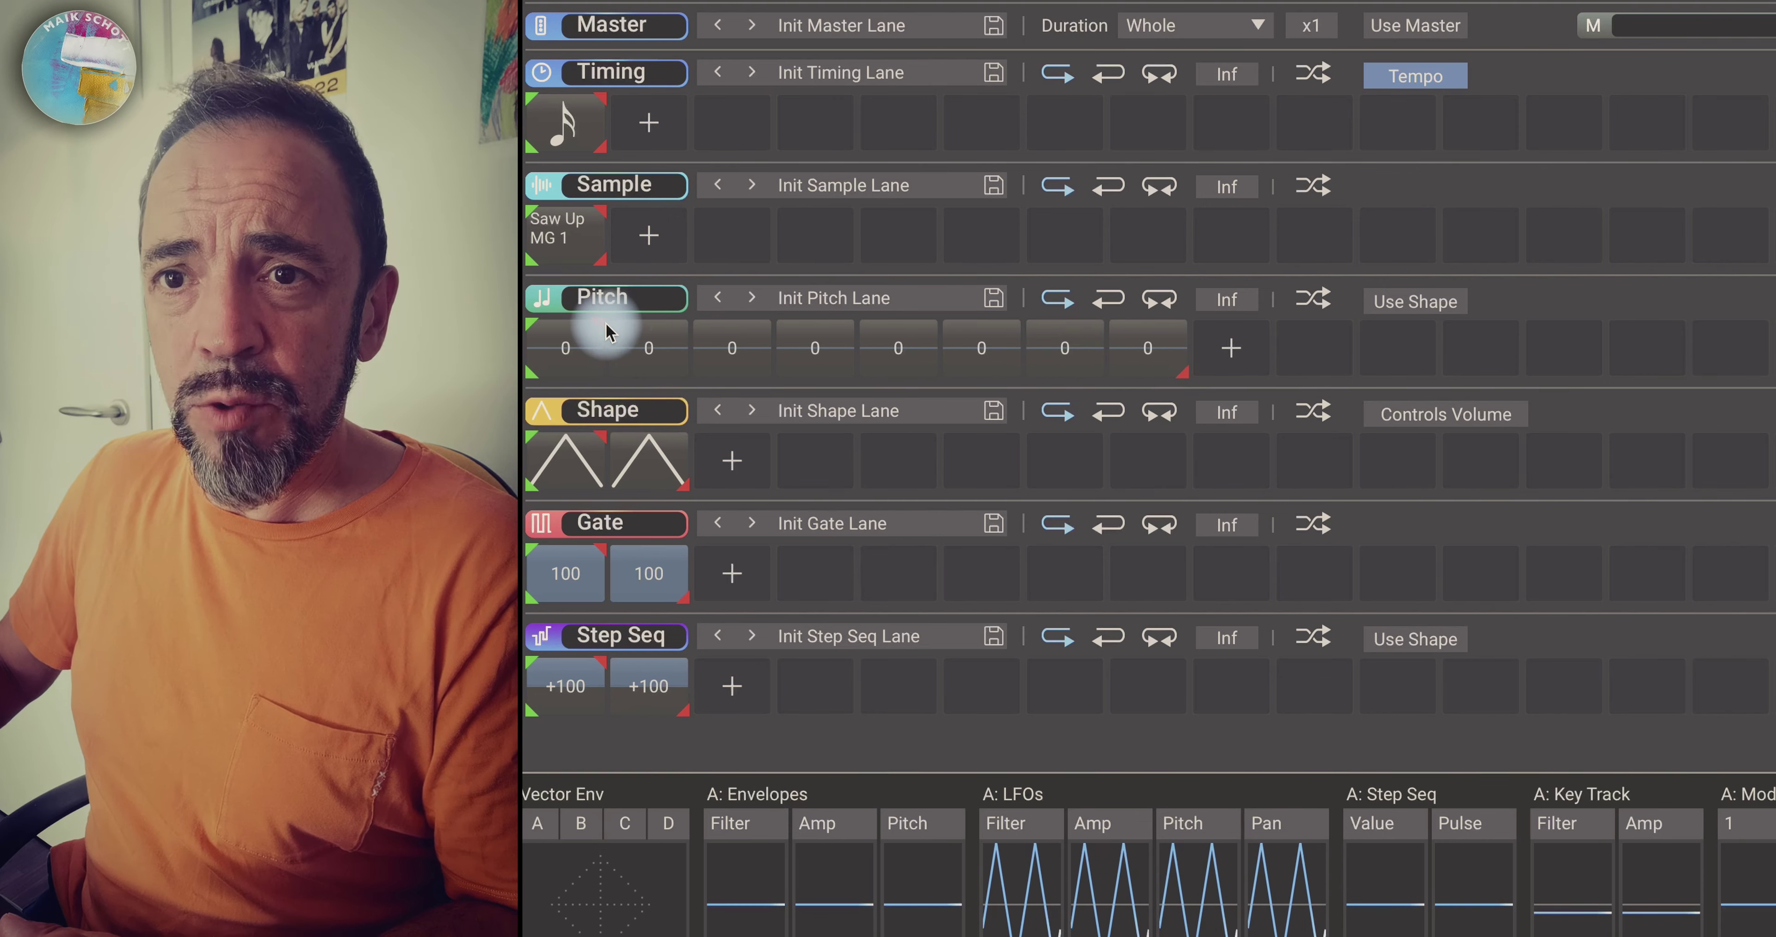
pyautogui.moveTo(614, 318); pyautogui.dragTo(1186, 351)
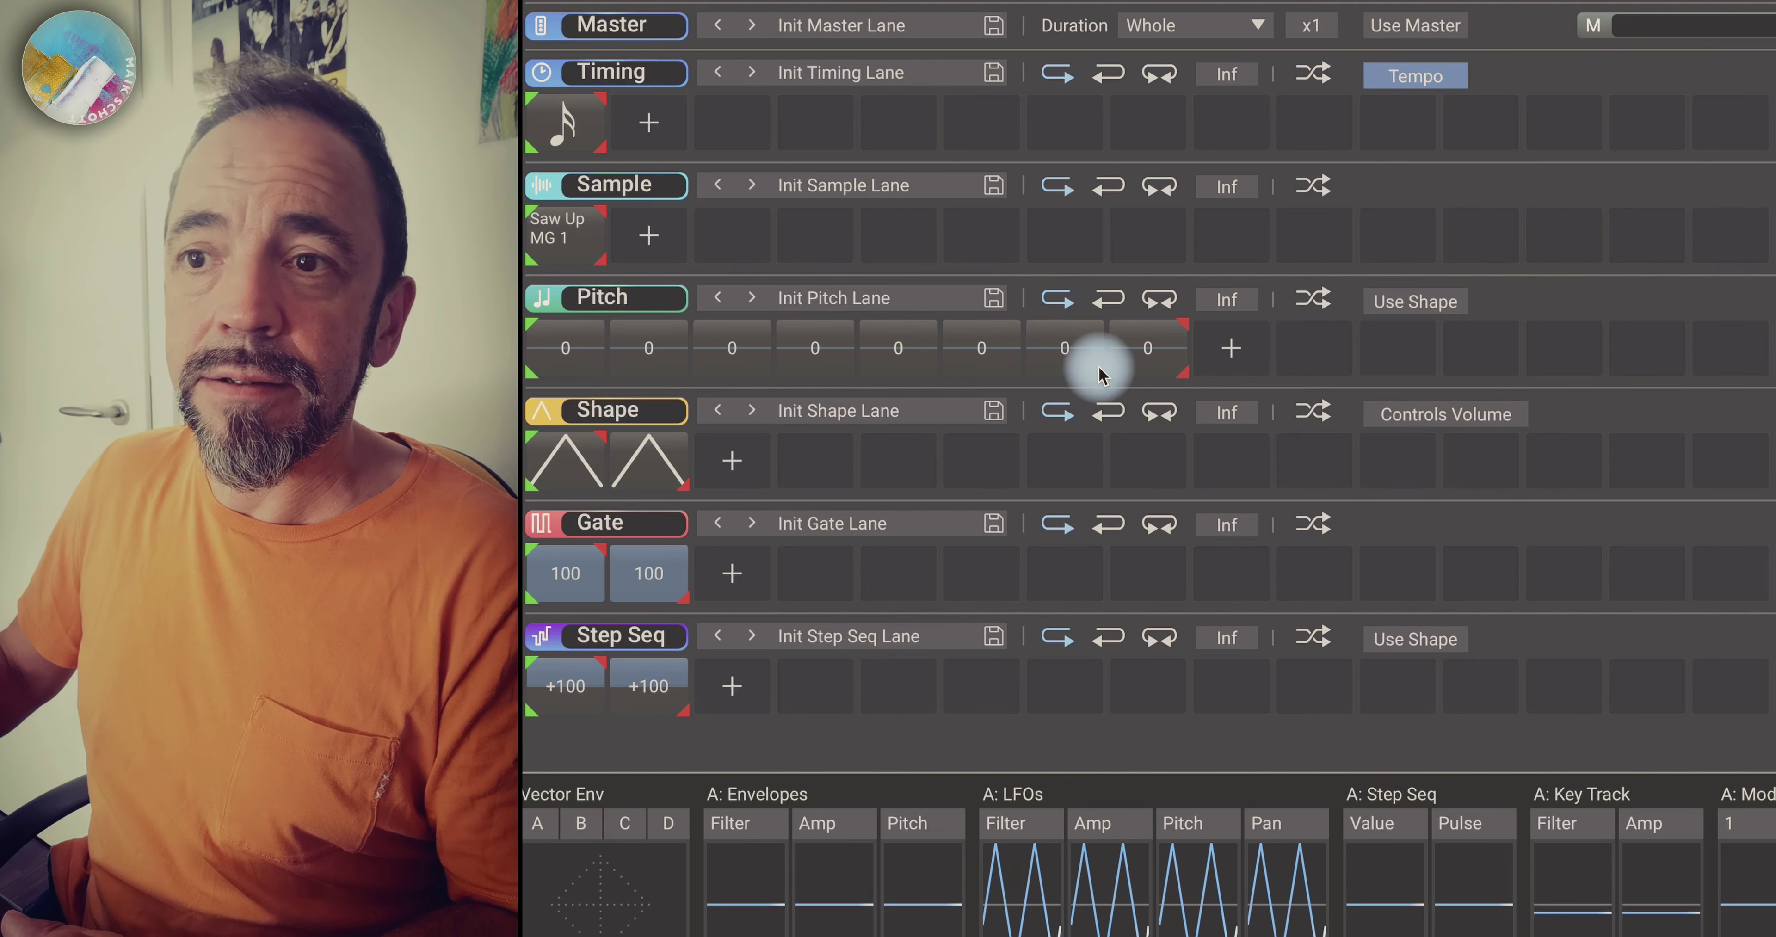
# Audition the sequence on the keyboard while raising Pitch steps 2 and 3 to +4 and +7.
pyautogui.scroll(-5, 1051, 880)
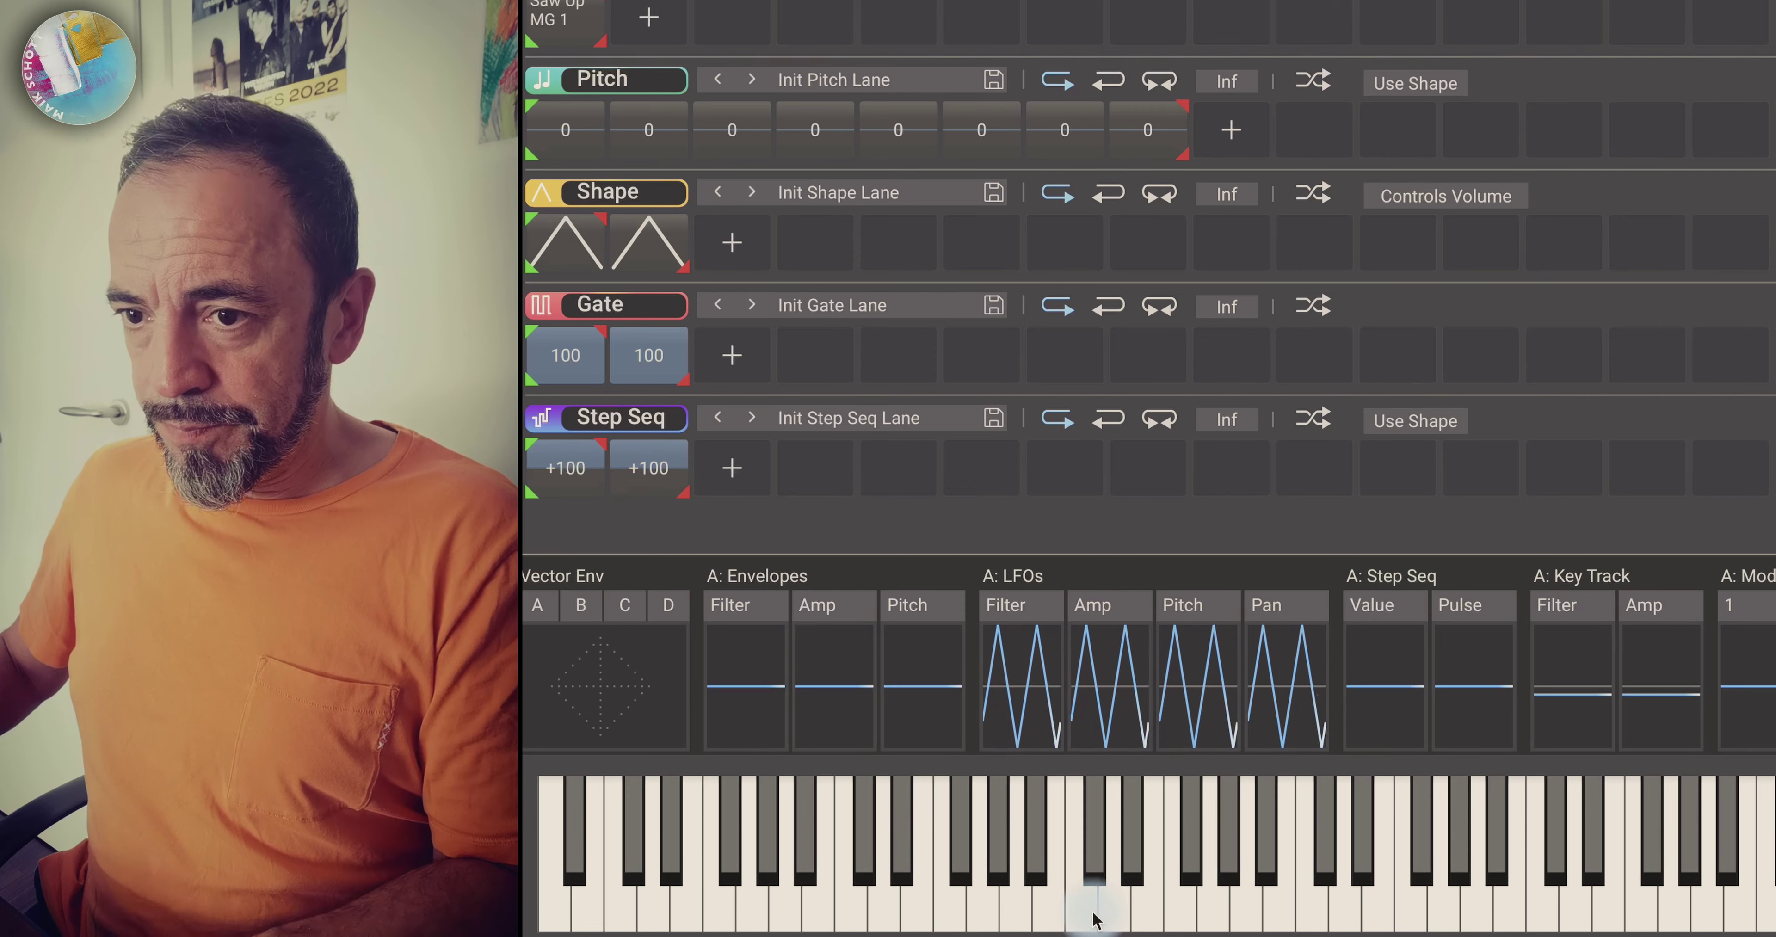
pyautogui.click(1093, 921)
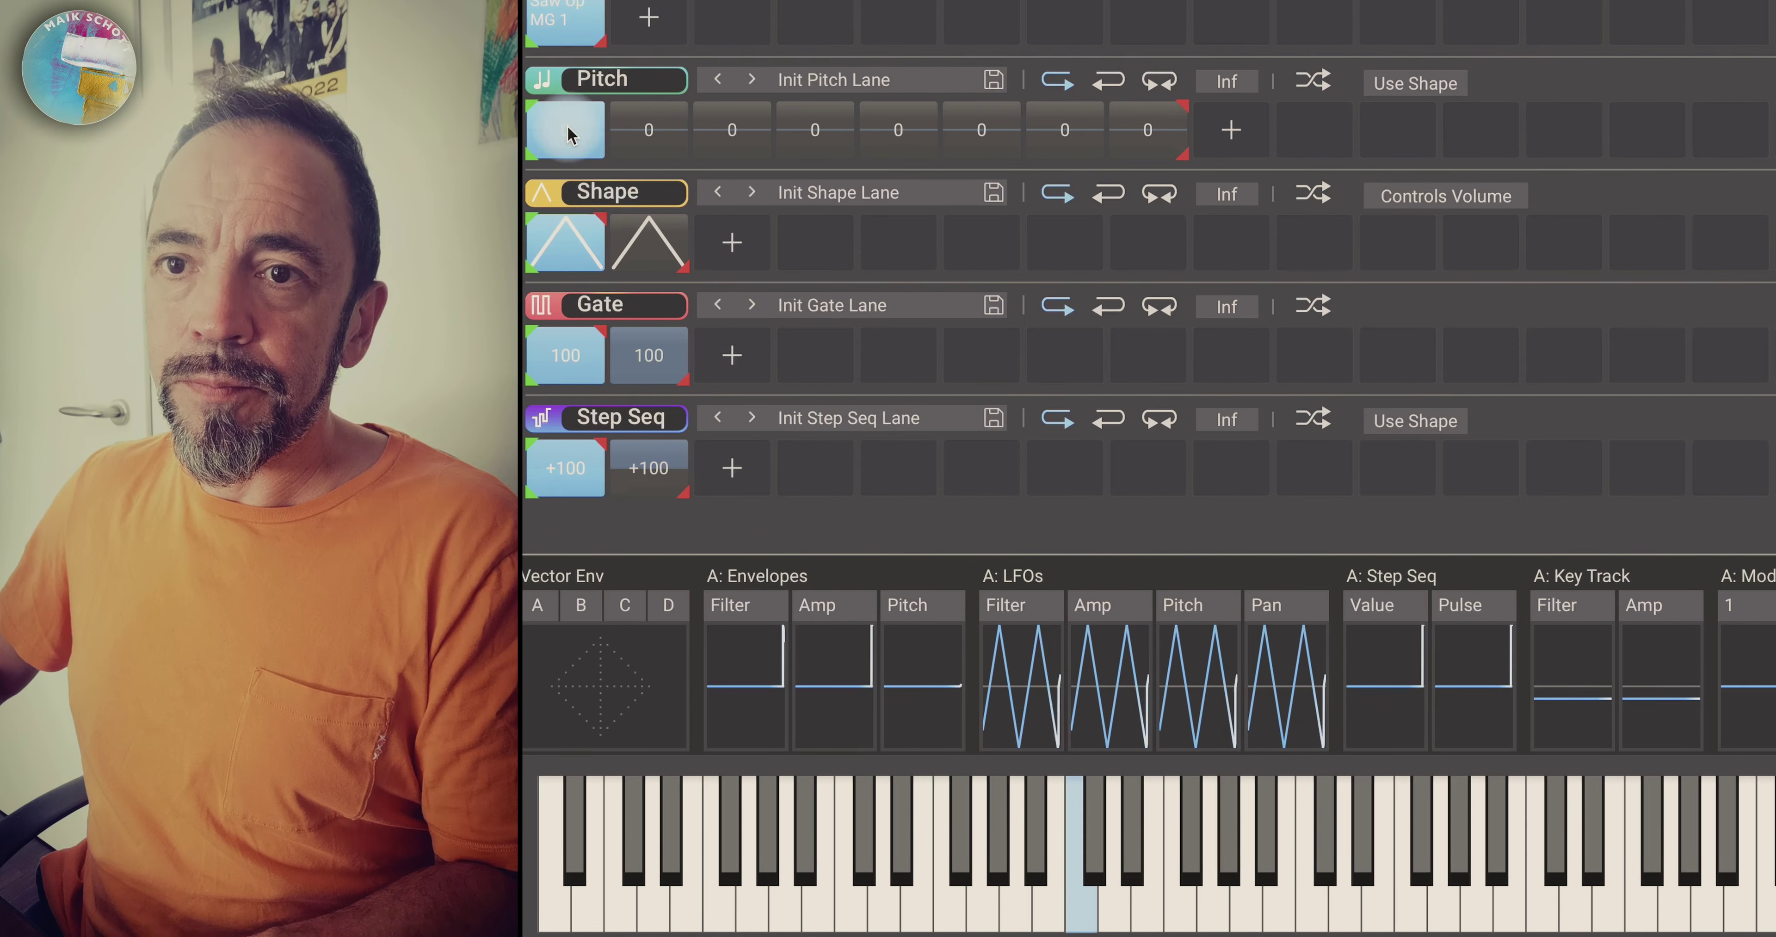
pyautogui.click(1130, 869)
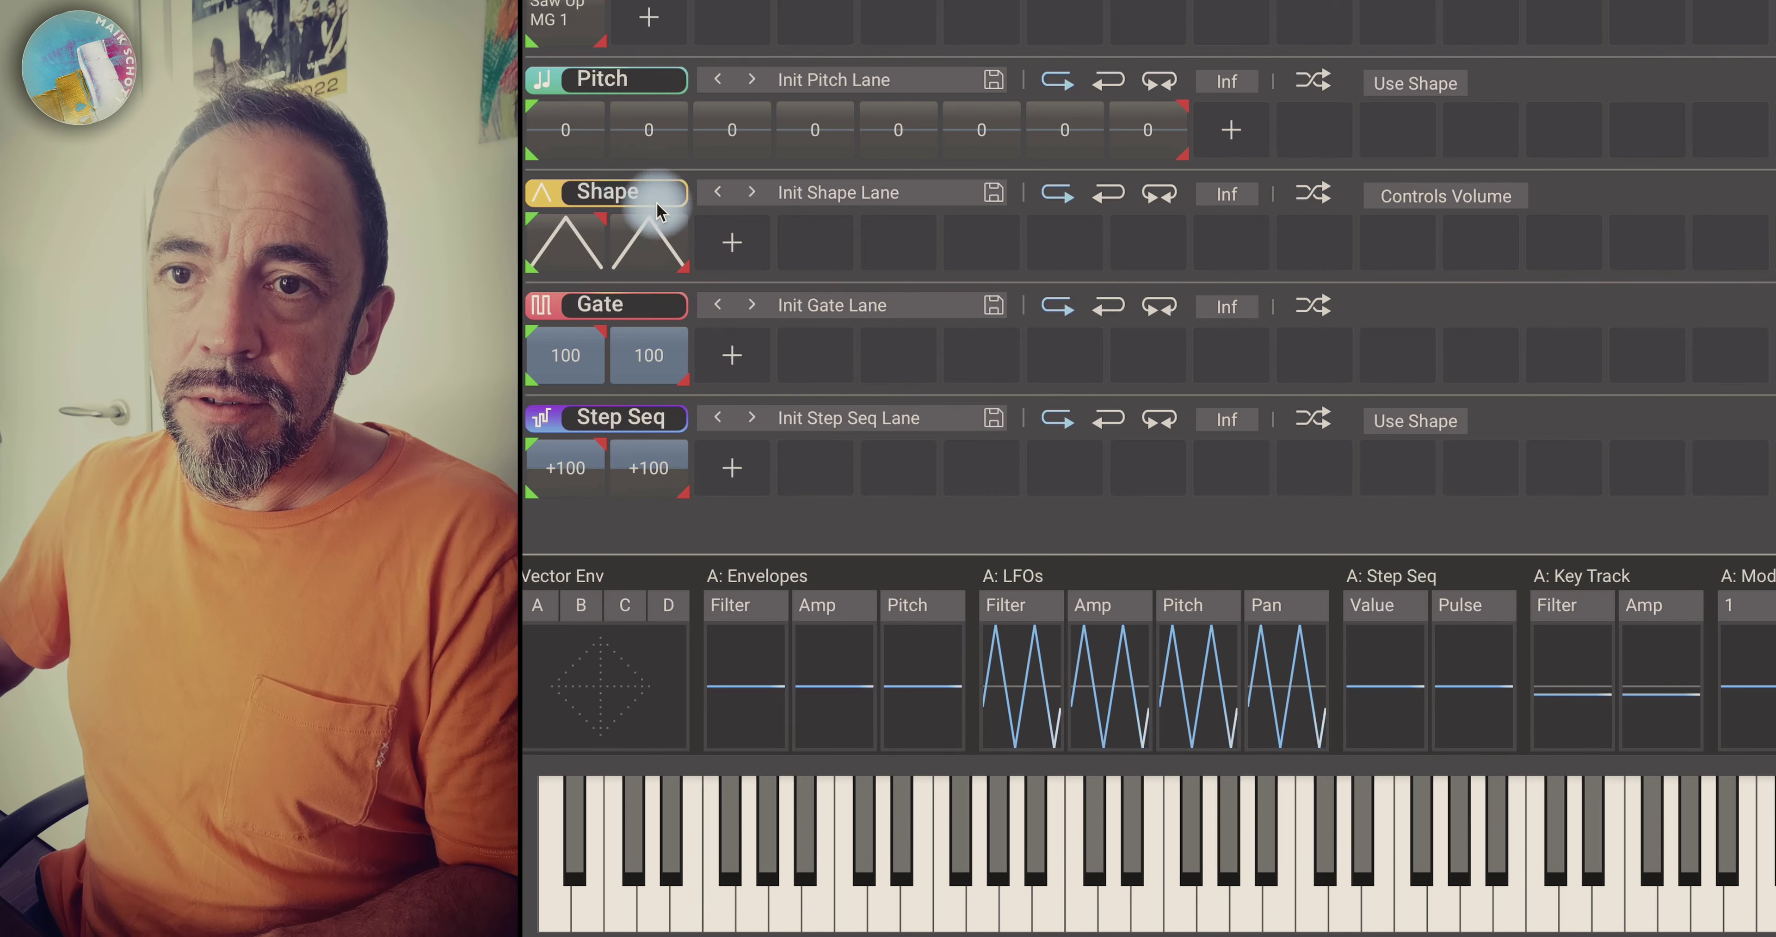
pyautogui.moveTo(652, 138); pyautogui.dragTo(661, 124)
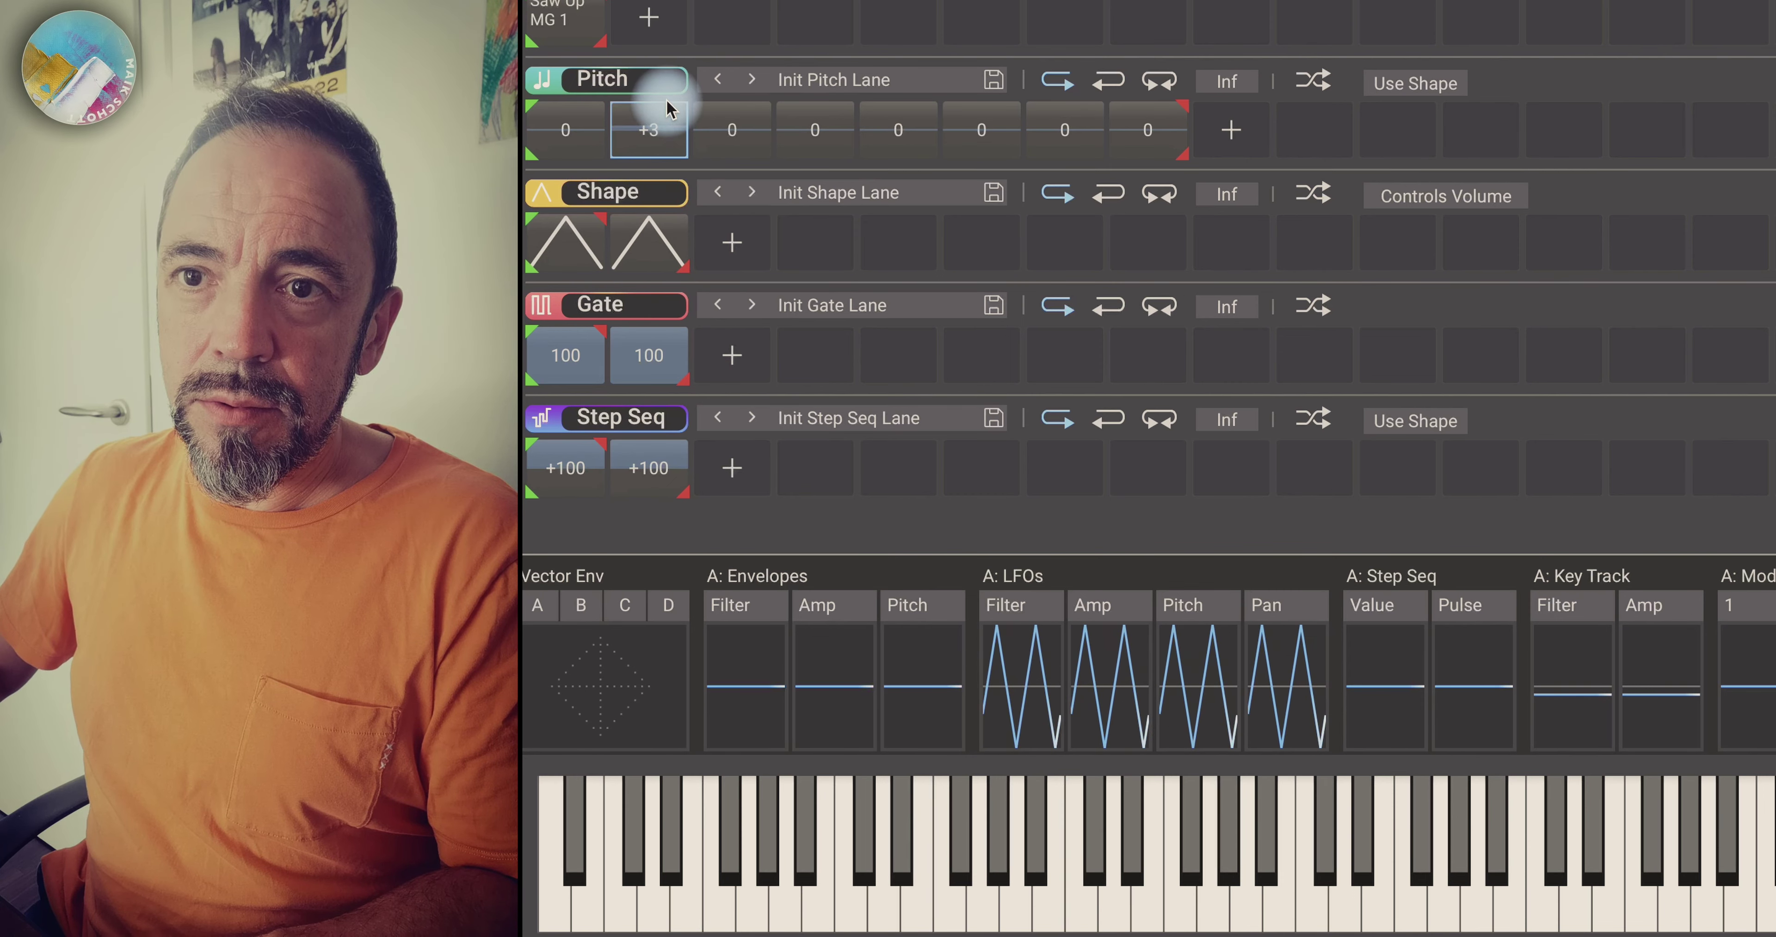
pyautogui.click(1132, 894)
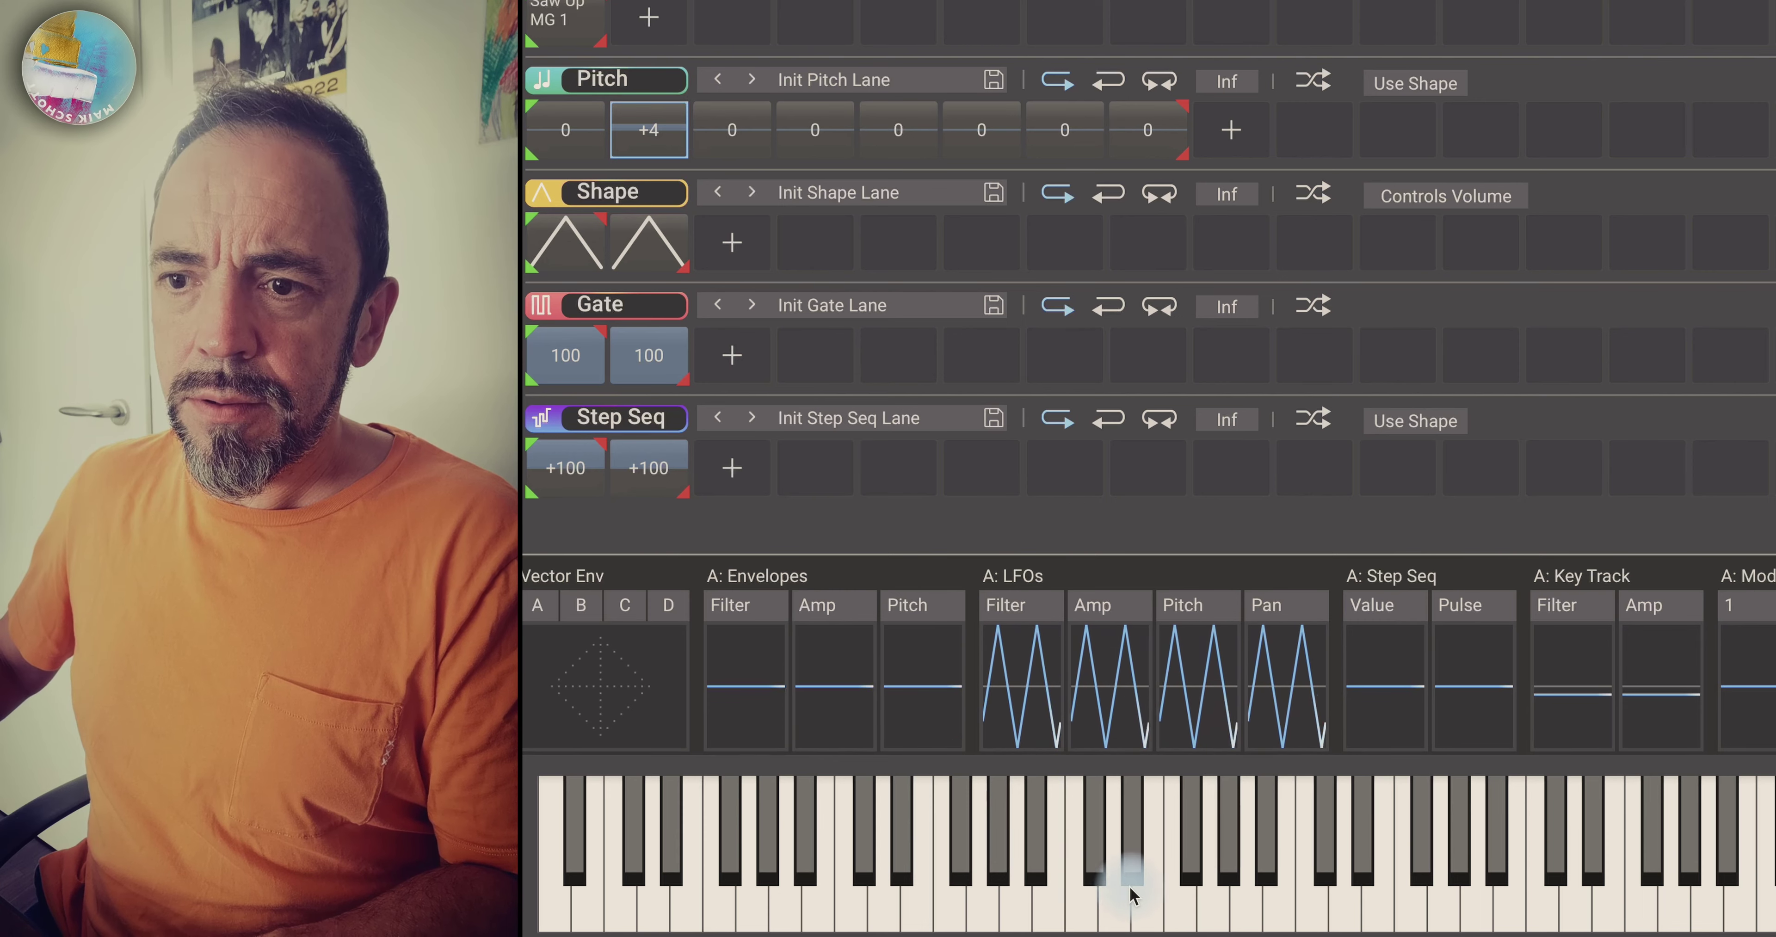
pyautogui.click(1141, 851)
pyautogui.click(1209, 929)
pyautogui.click(1240, 878)
pyautogui.click(1102, 871)
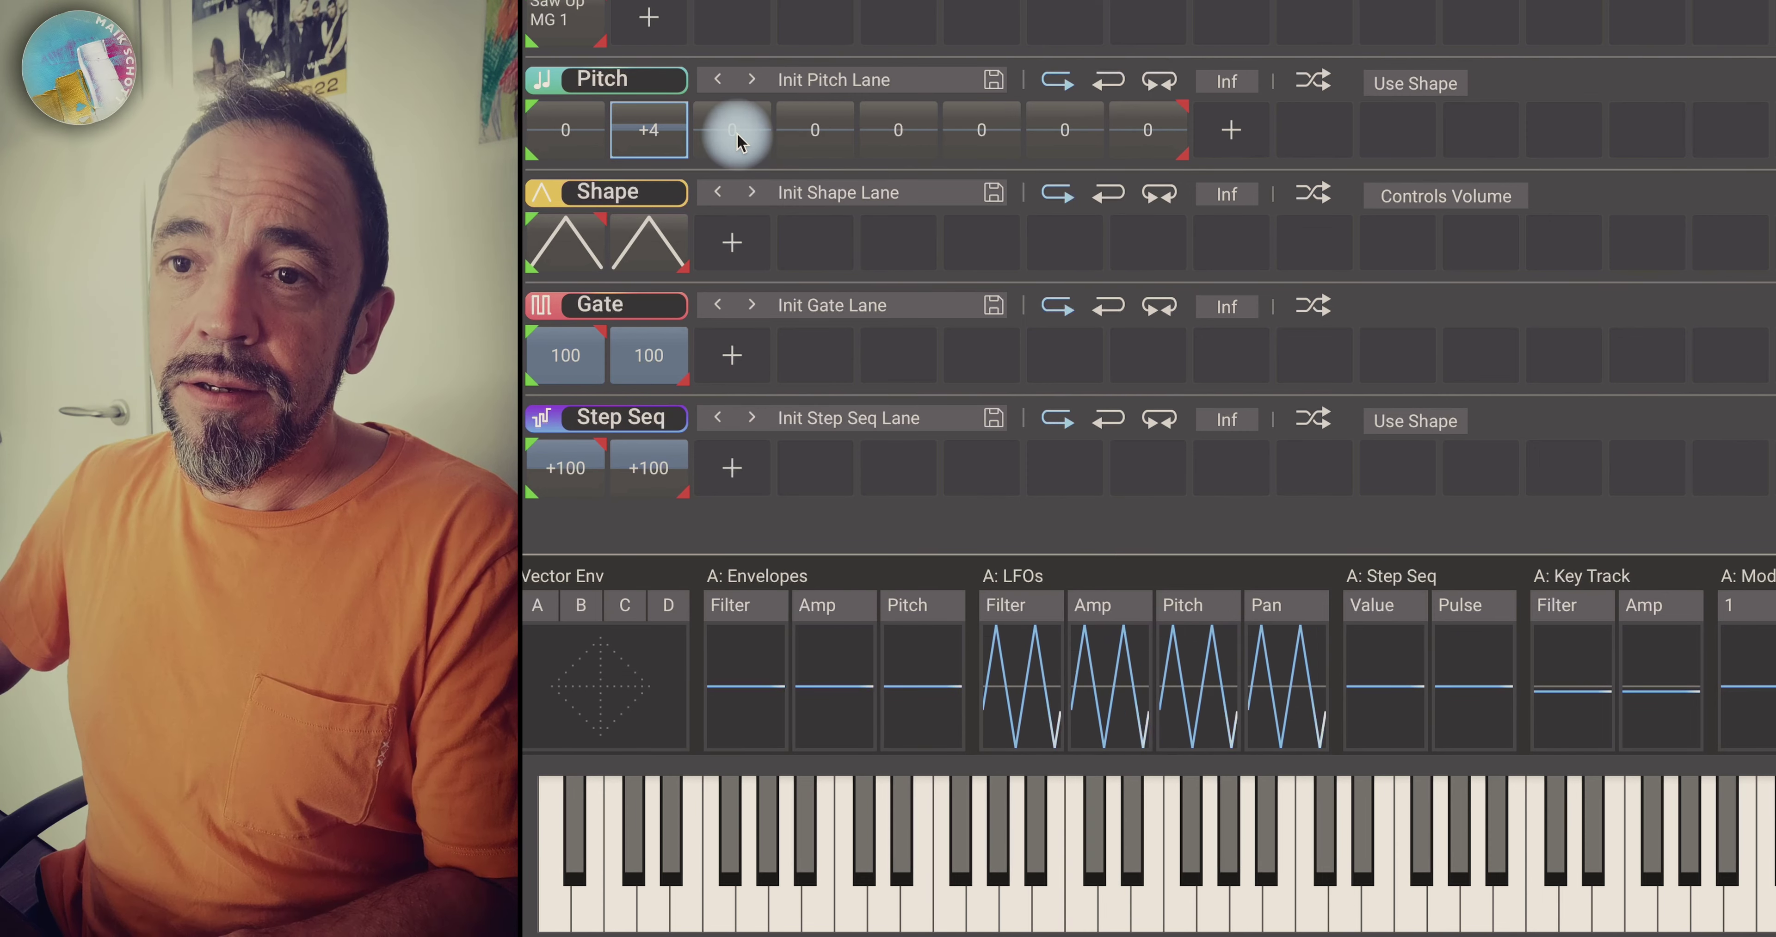
pyautogui.moveTo(735, 135)
pyautogui.mouseDown()
pyautogui.moveTo(753, 119)
pyautogui.moveTo(735, 134)
pyautogui.mouseUp()
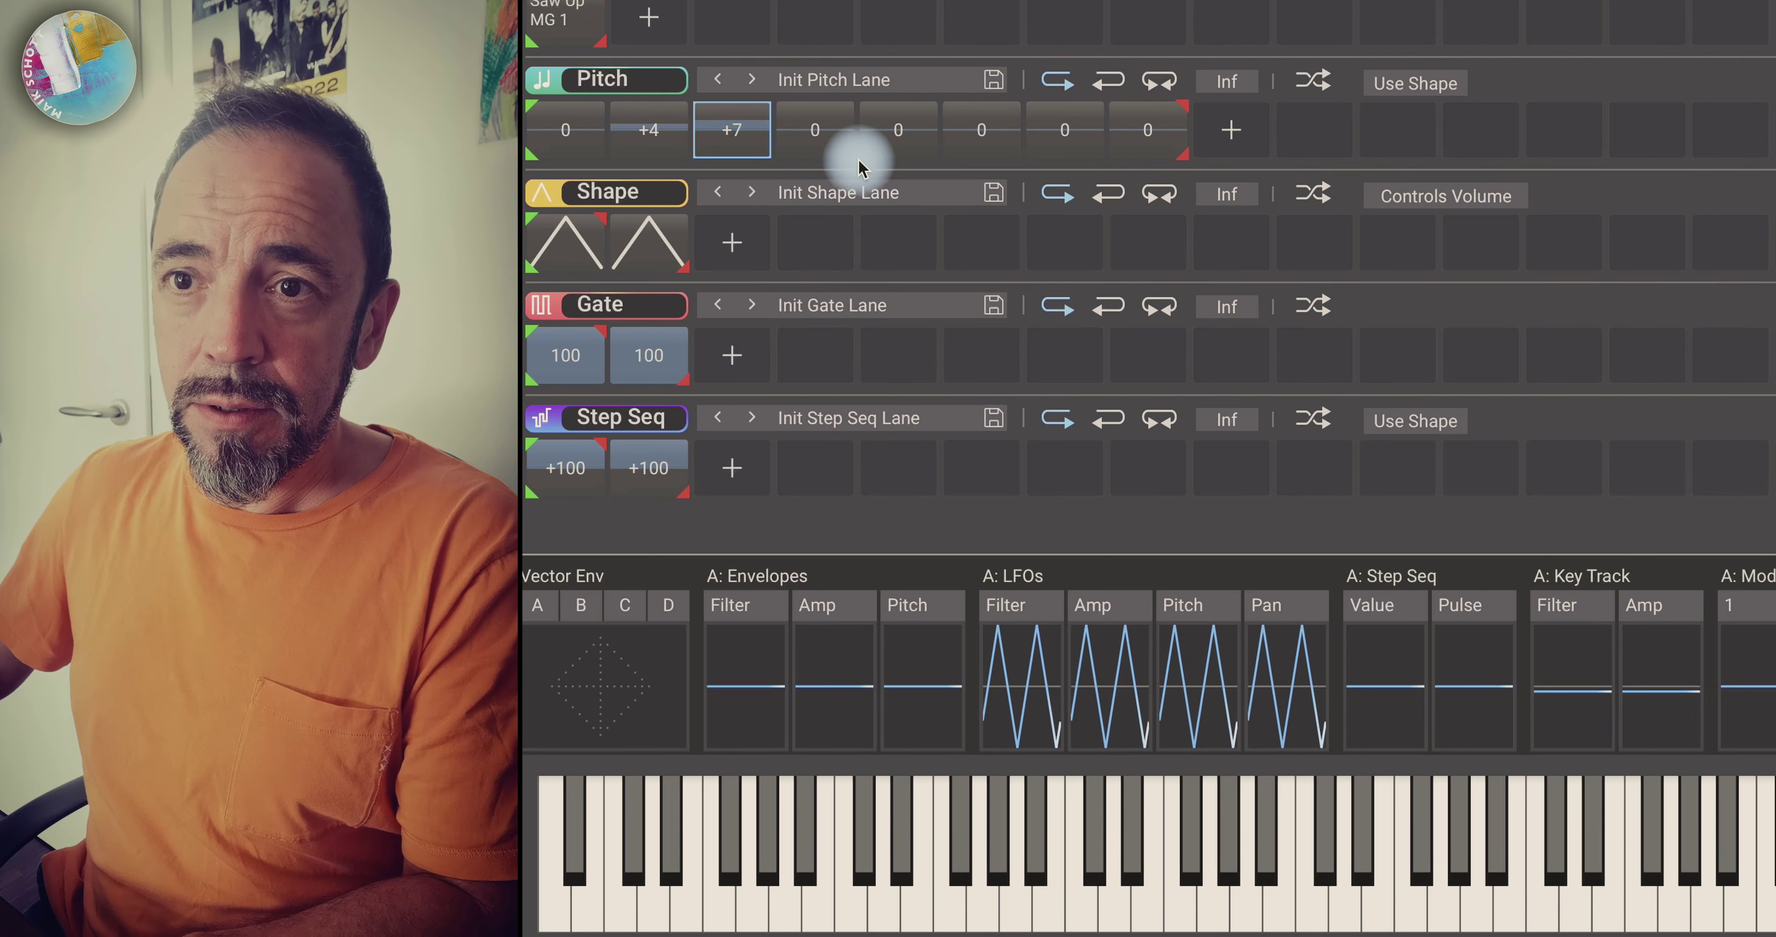
pyautogui.click(1077, 896)
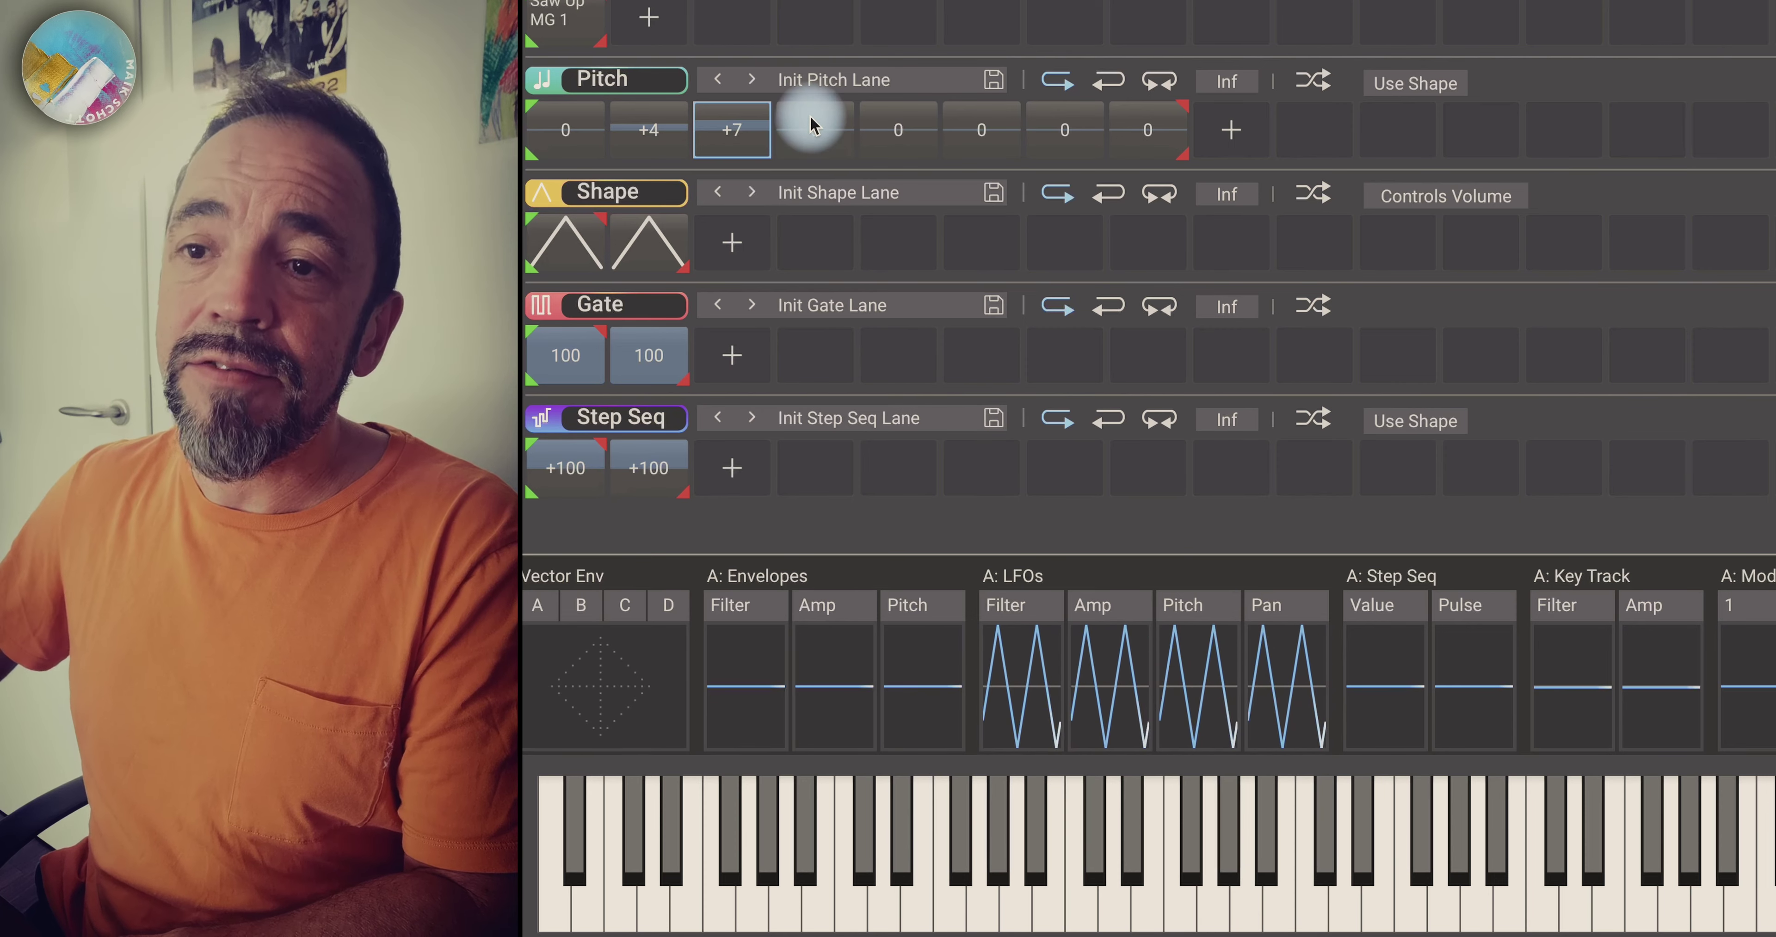
# Raise Pitch steps 4–8 to +11, +12, +11, +7 and +4.
pyautogui.moveTo(808, 121); pyautogui.dragTo(838, 40)
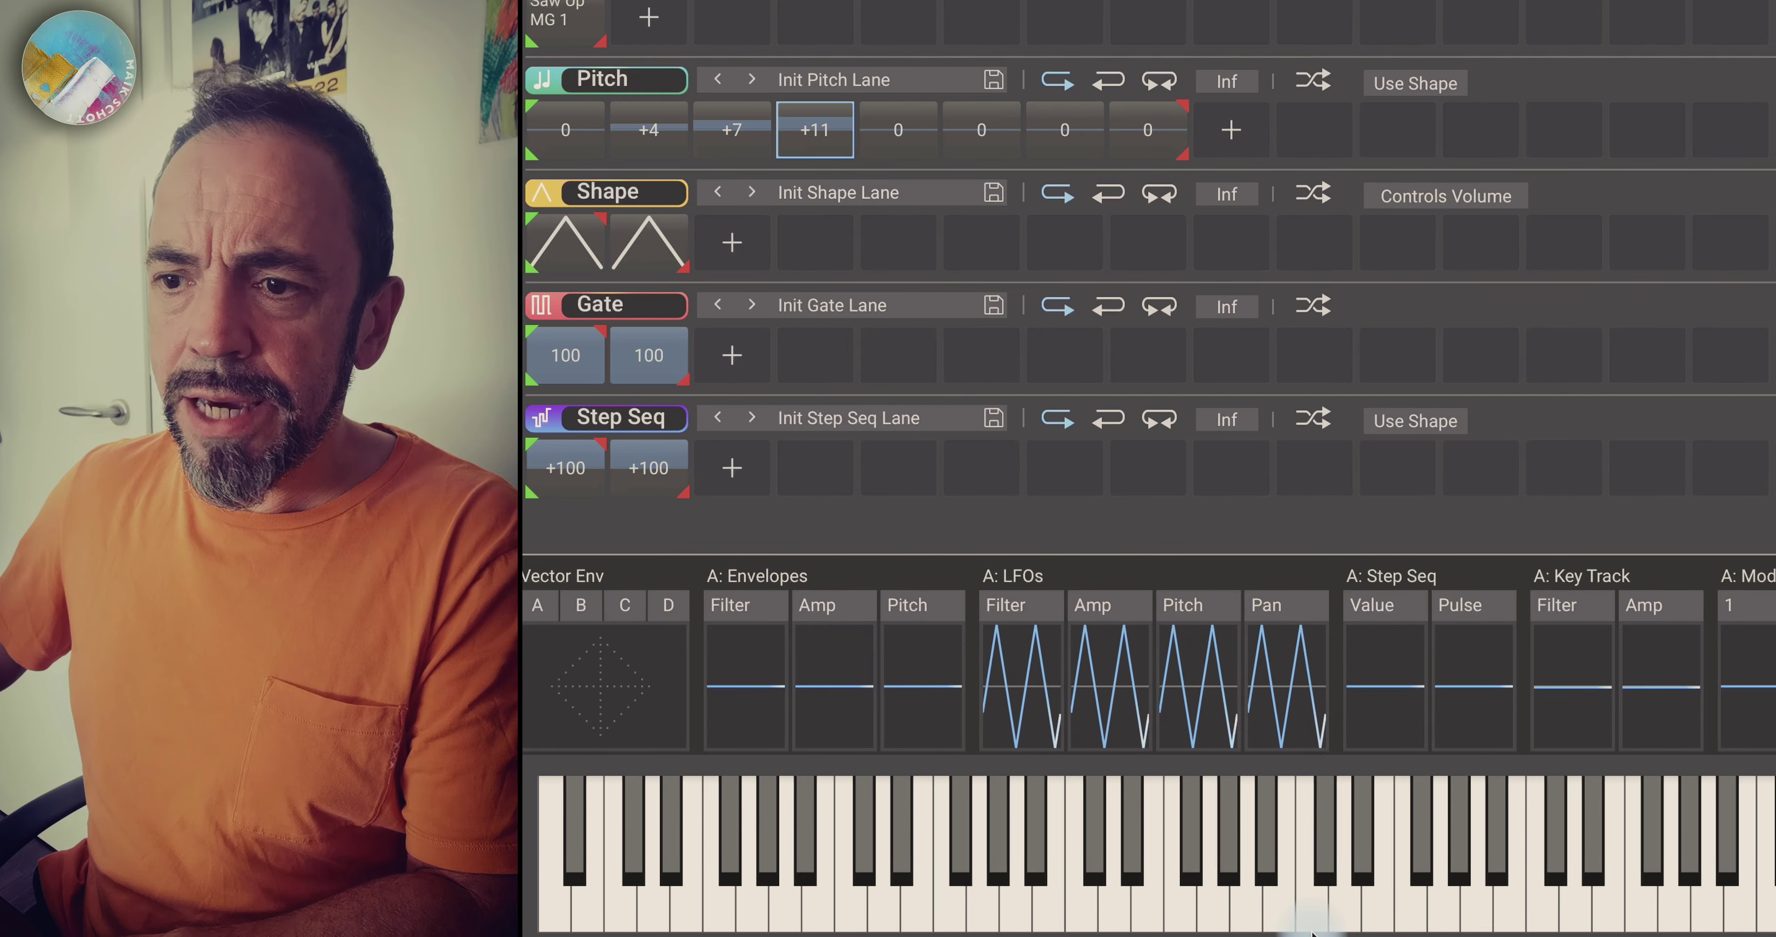
pyautogui.moveTo(918, 137); pyautogui.dragTo(920, 41)
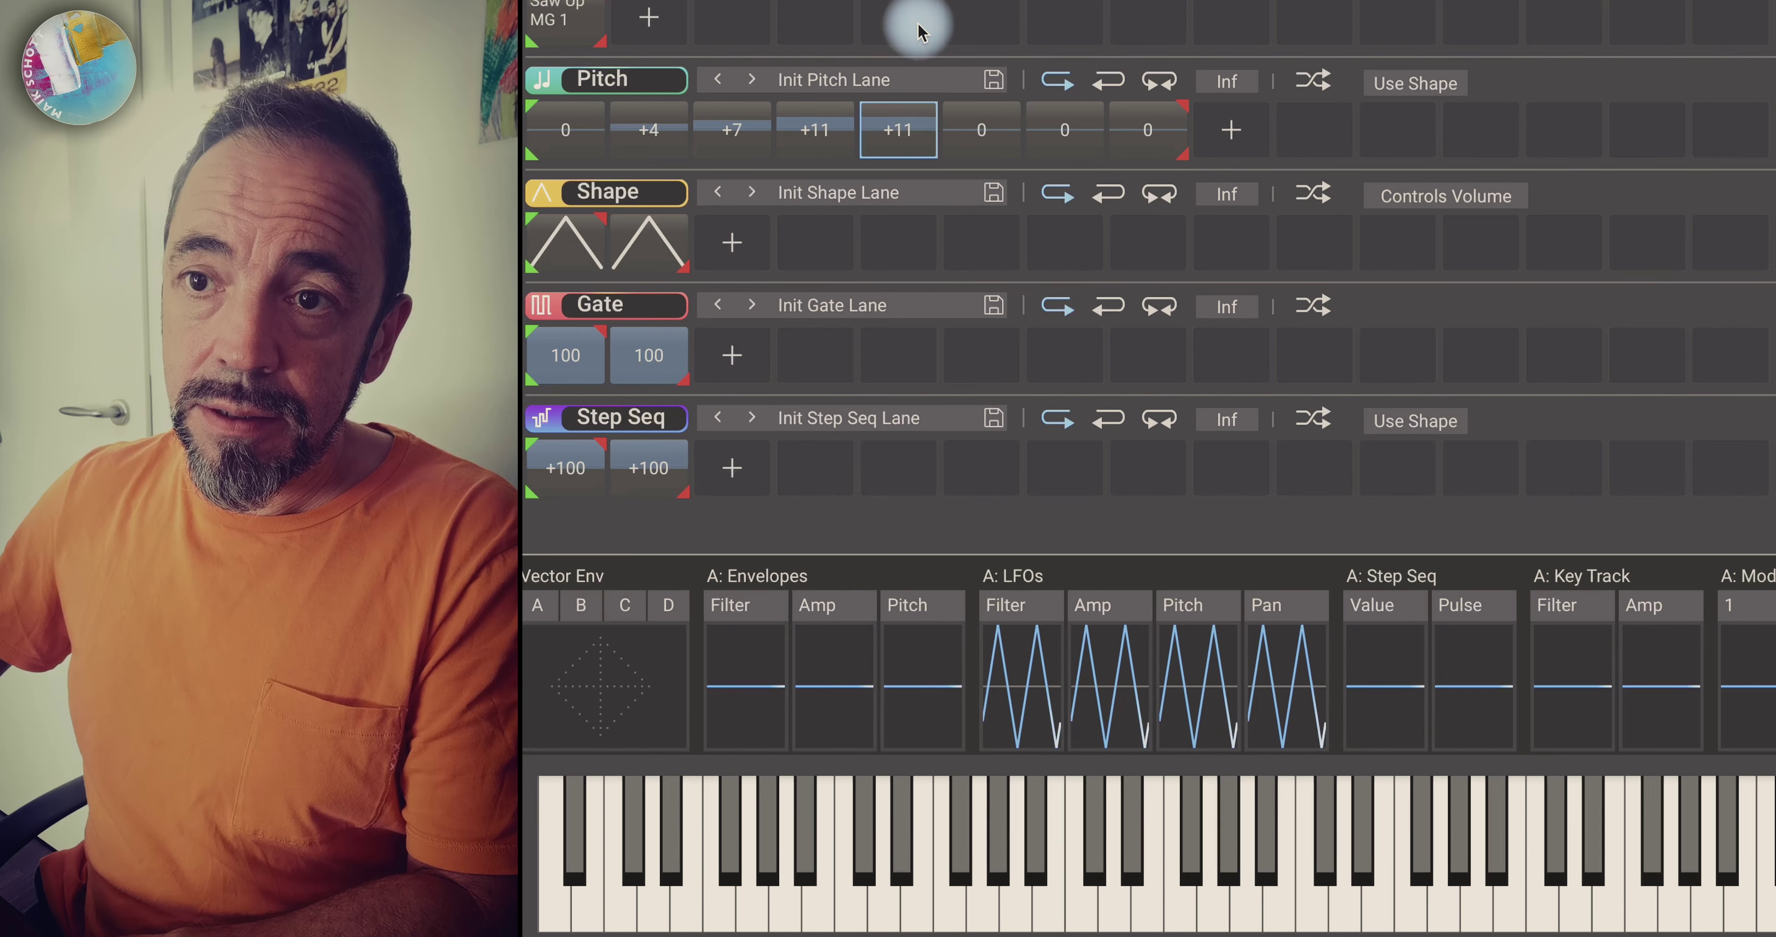
pyautogui.moveTo(975, 131); pyautogui.dragTo(1018, 55)
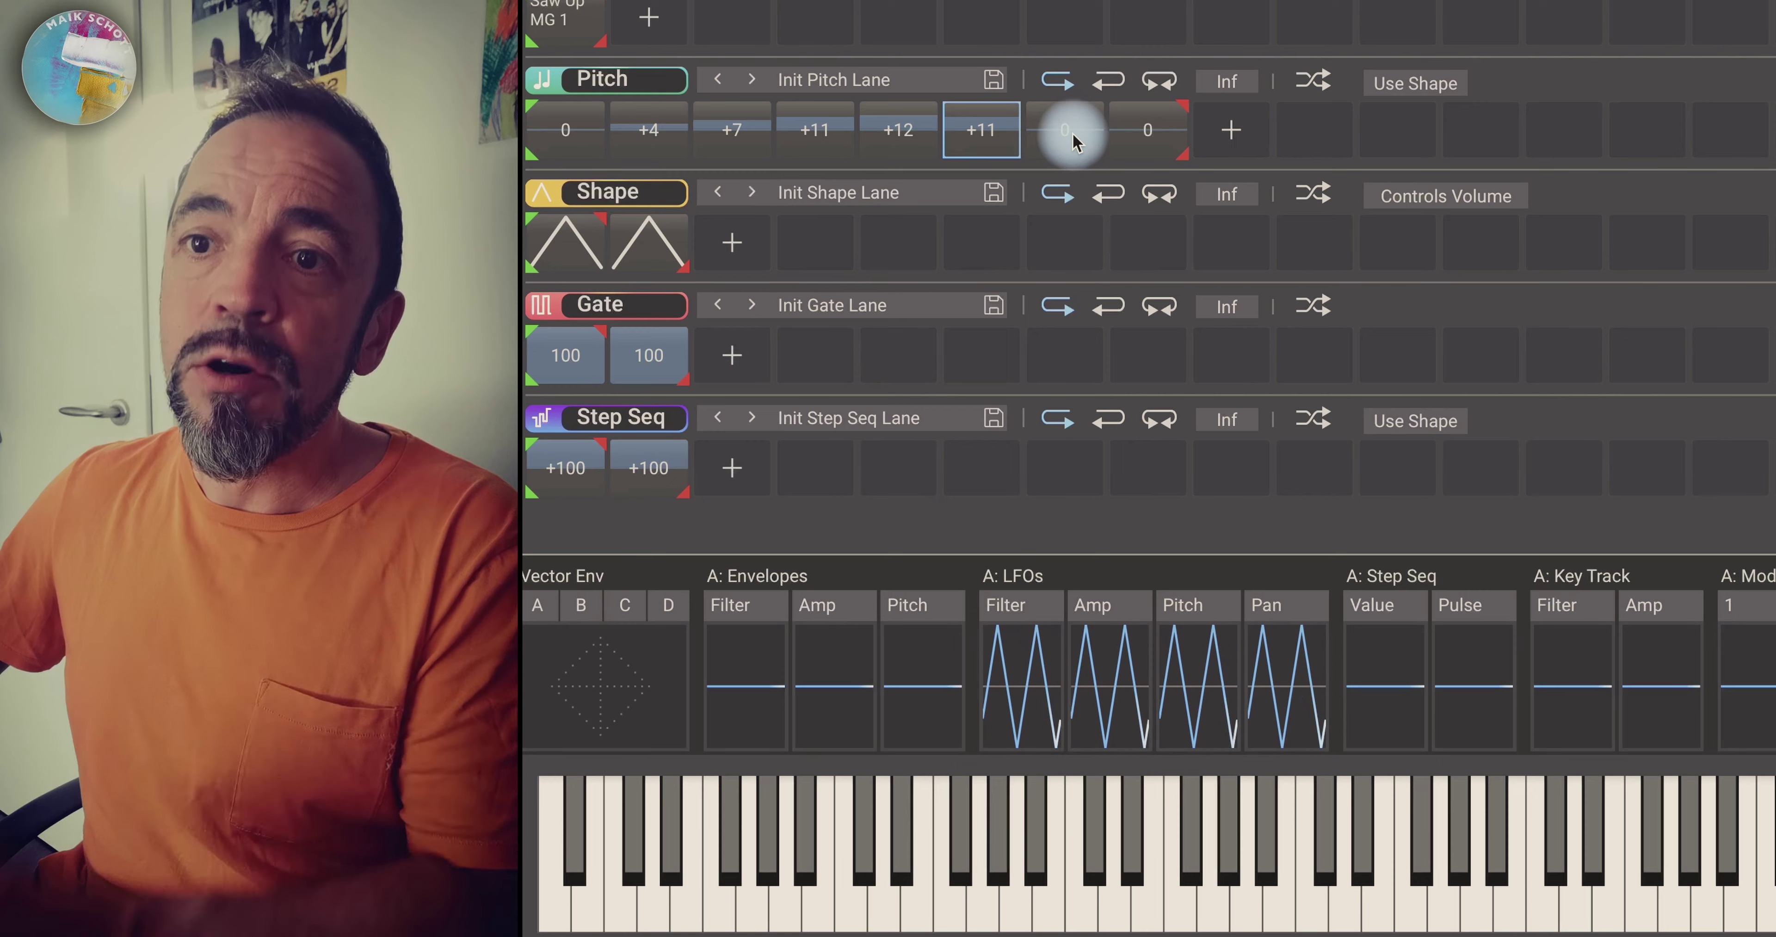
pyautogui.moveTo(1076, 141); pyautogui.dragTo(1084, 60)
pyautogui.moveTo(1164, 138); pyautogui.dragTo(1170, 104)
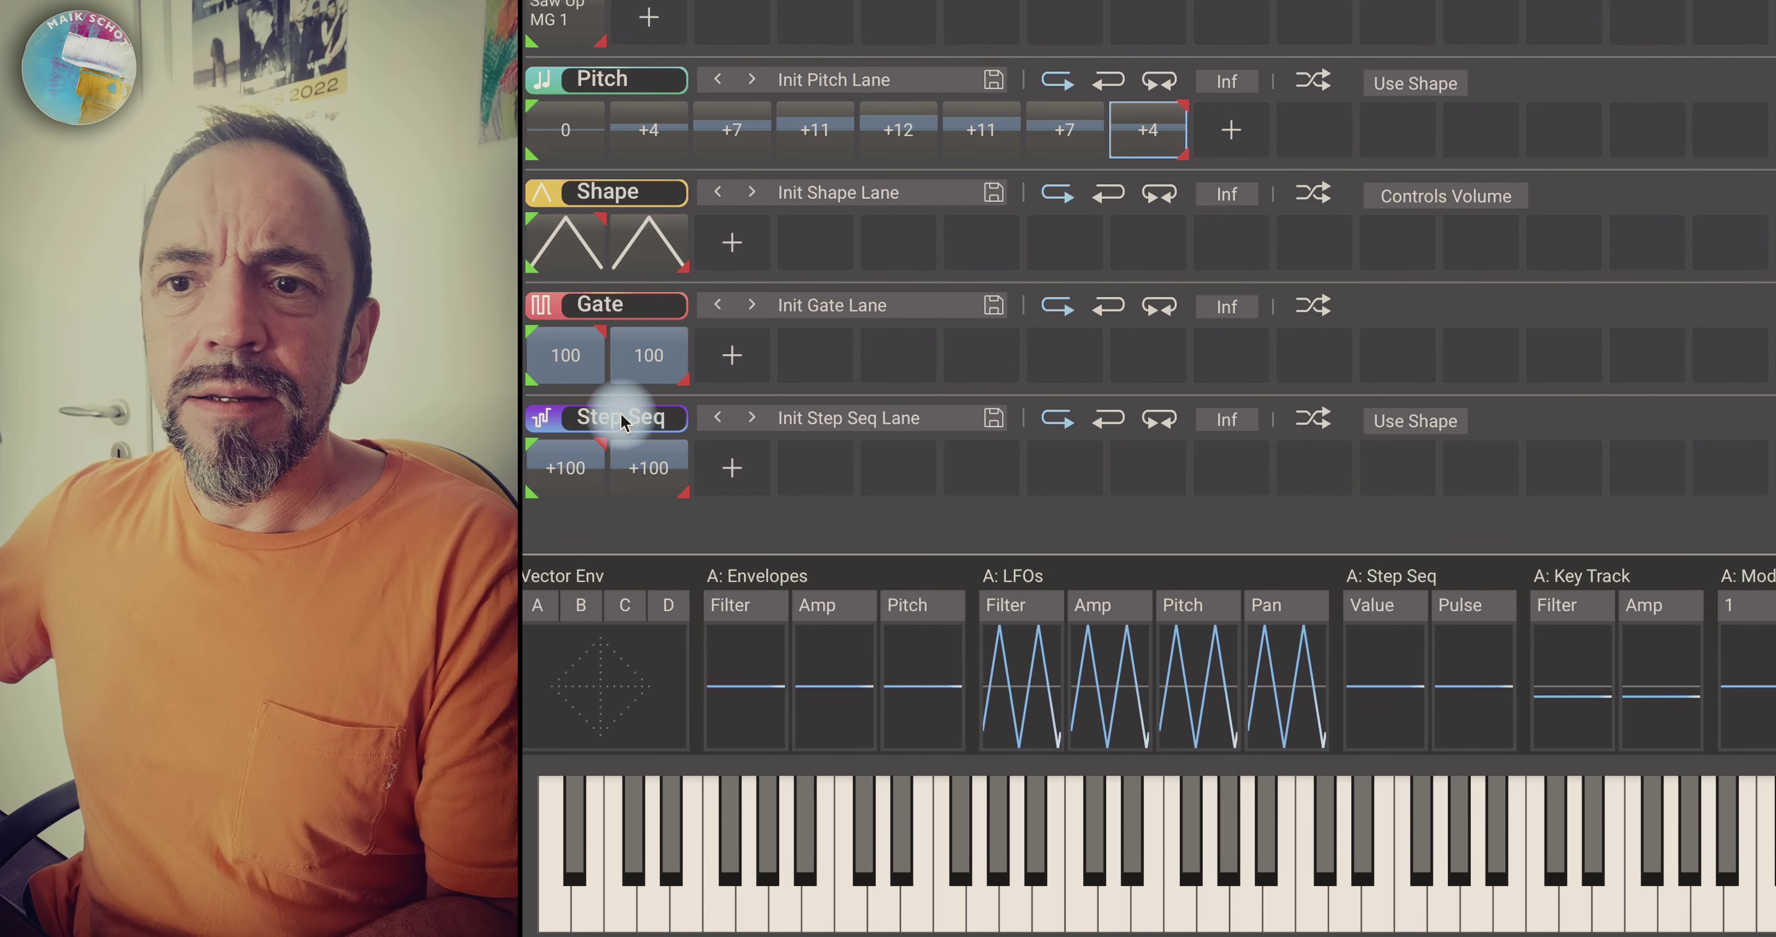
# Grow the Step Seq lane to 11 steps, with its end and loop end at step 11.
pyautogui.click(731, 468)
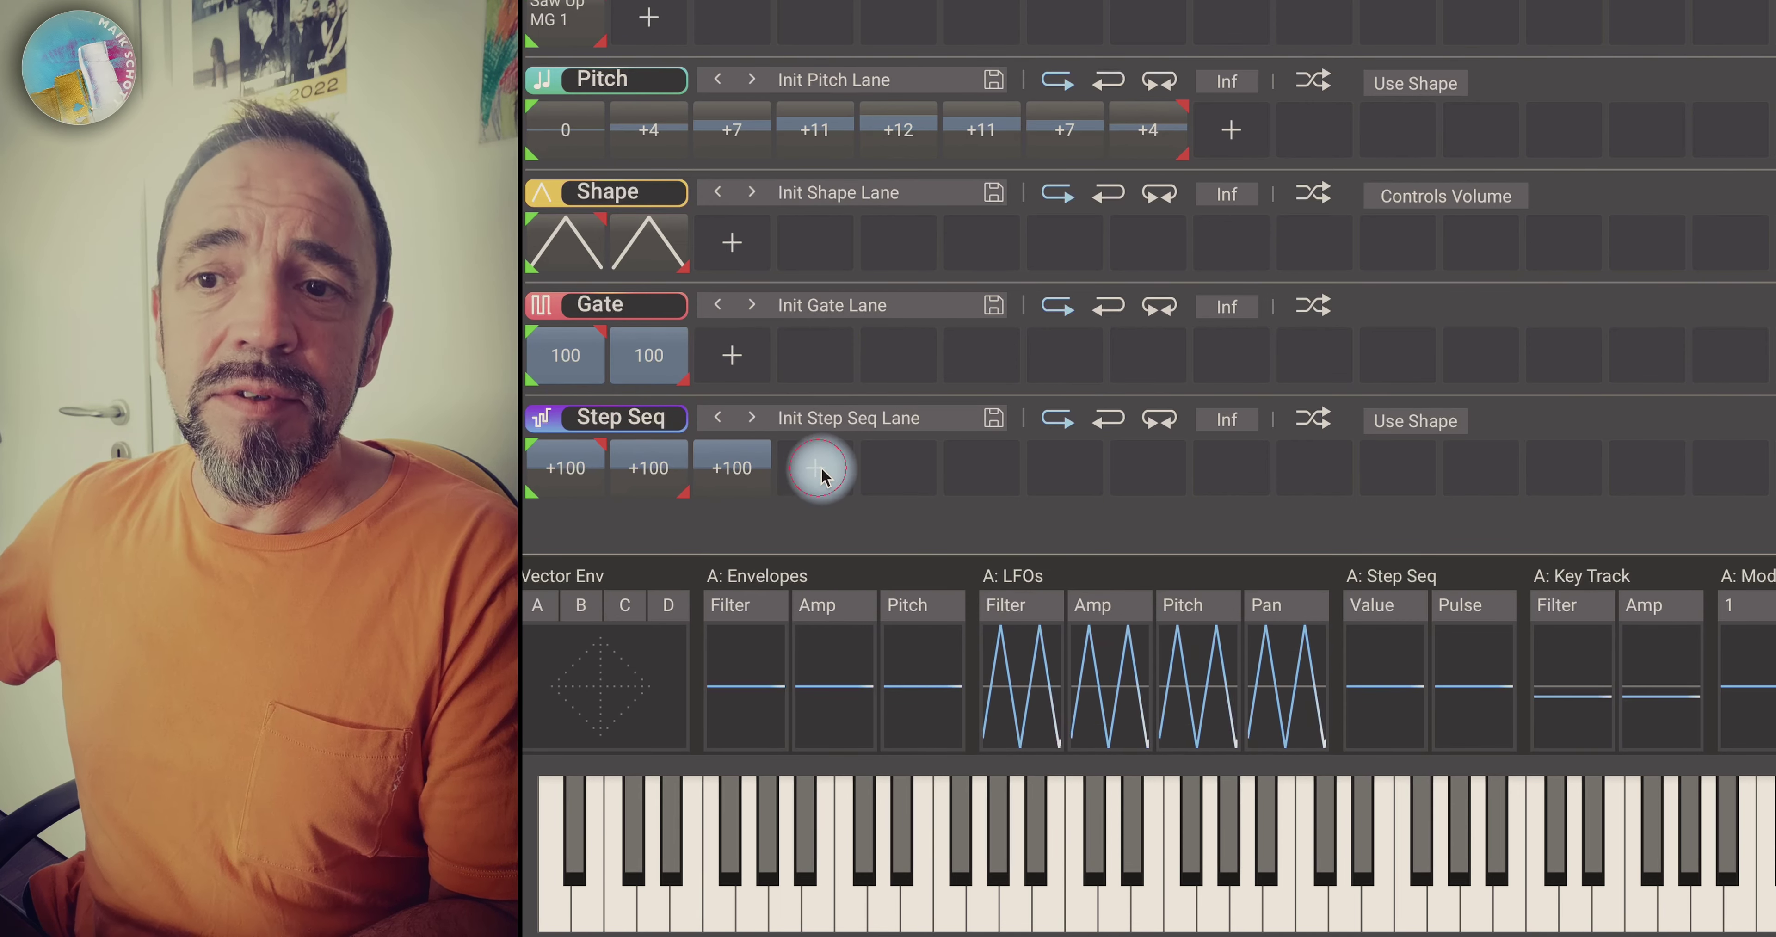
pyautogui.click(817, 469)
pyautogui.click(900, 469)
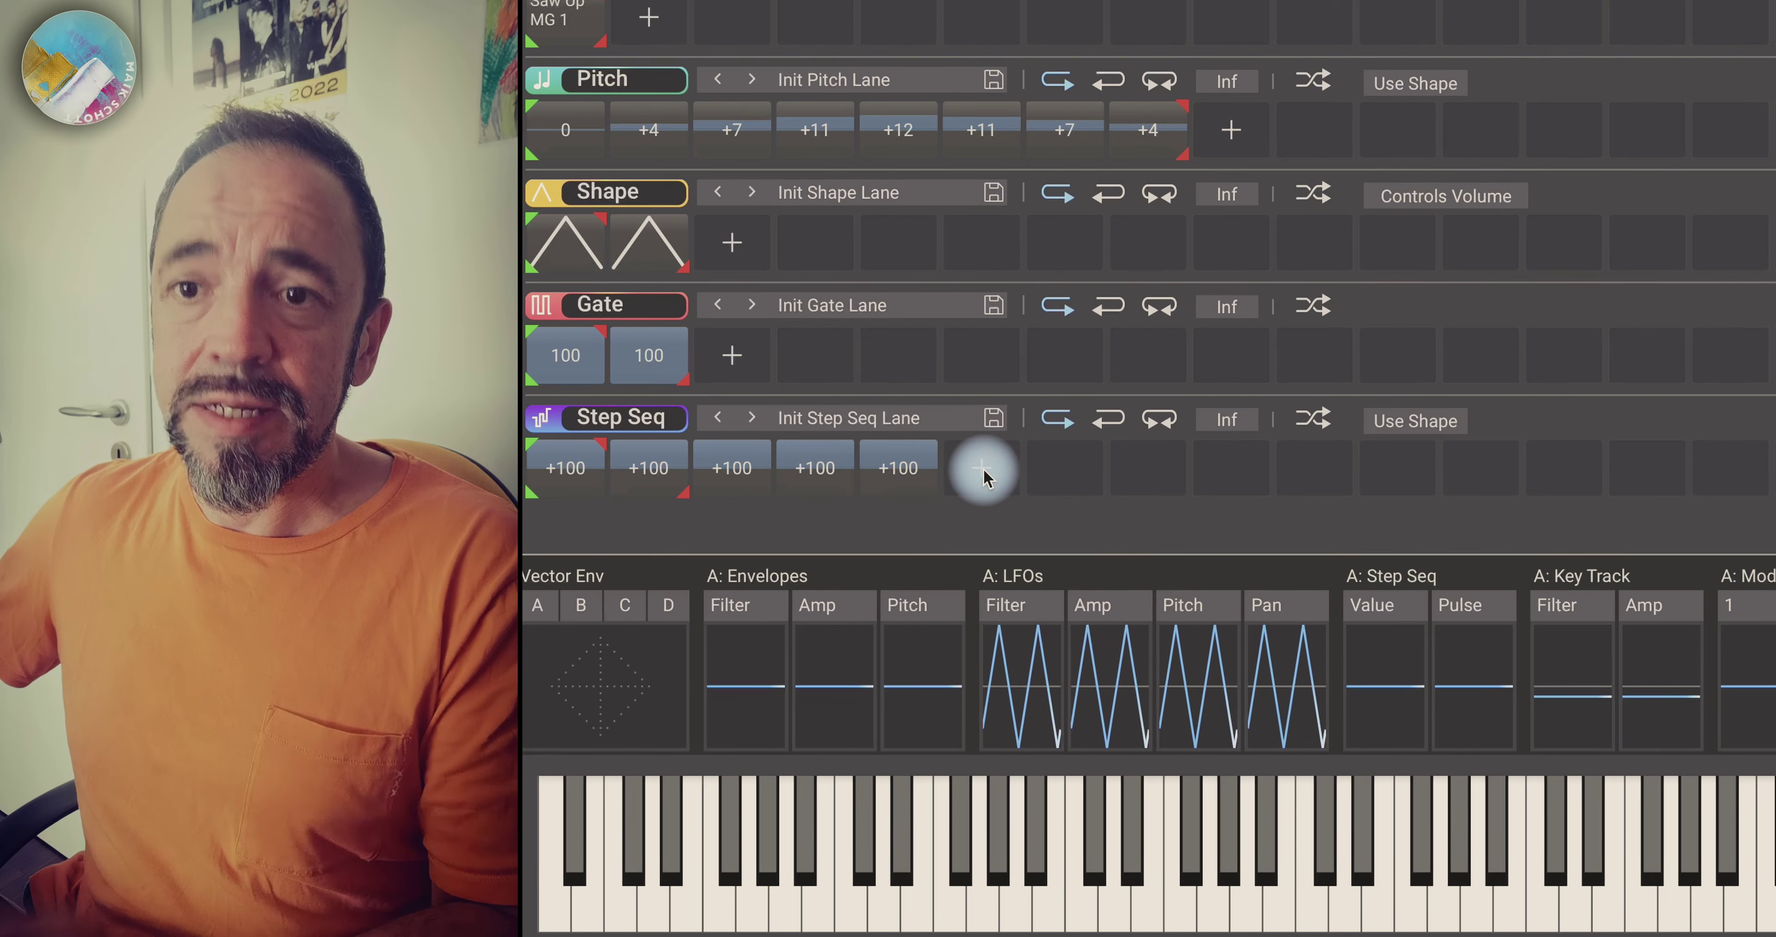
pyautogui.click(981, 469)
pyautogui.click(1064, 468)
pyautogui.click(1146, 468)
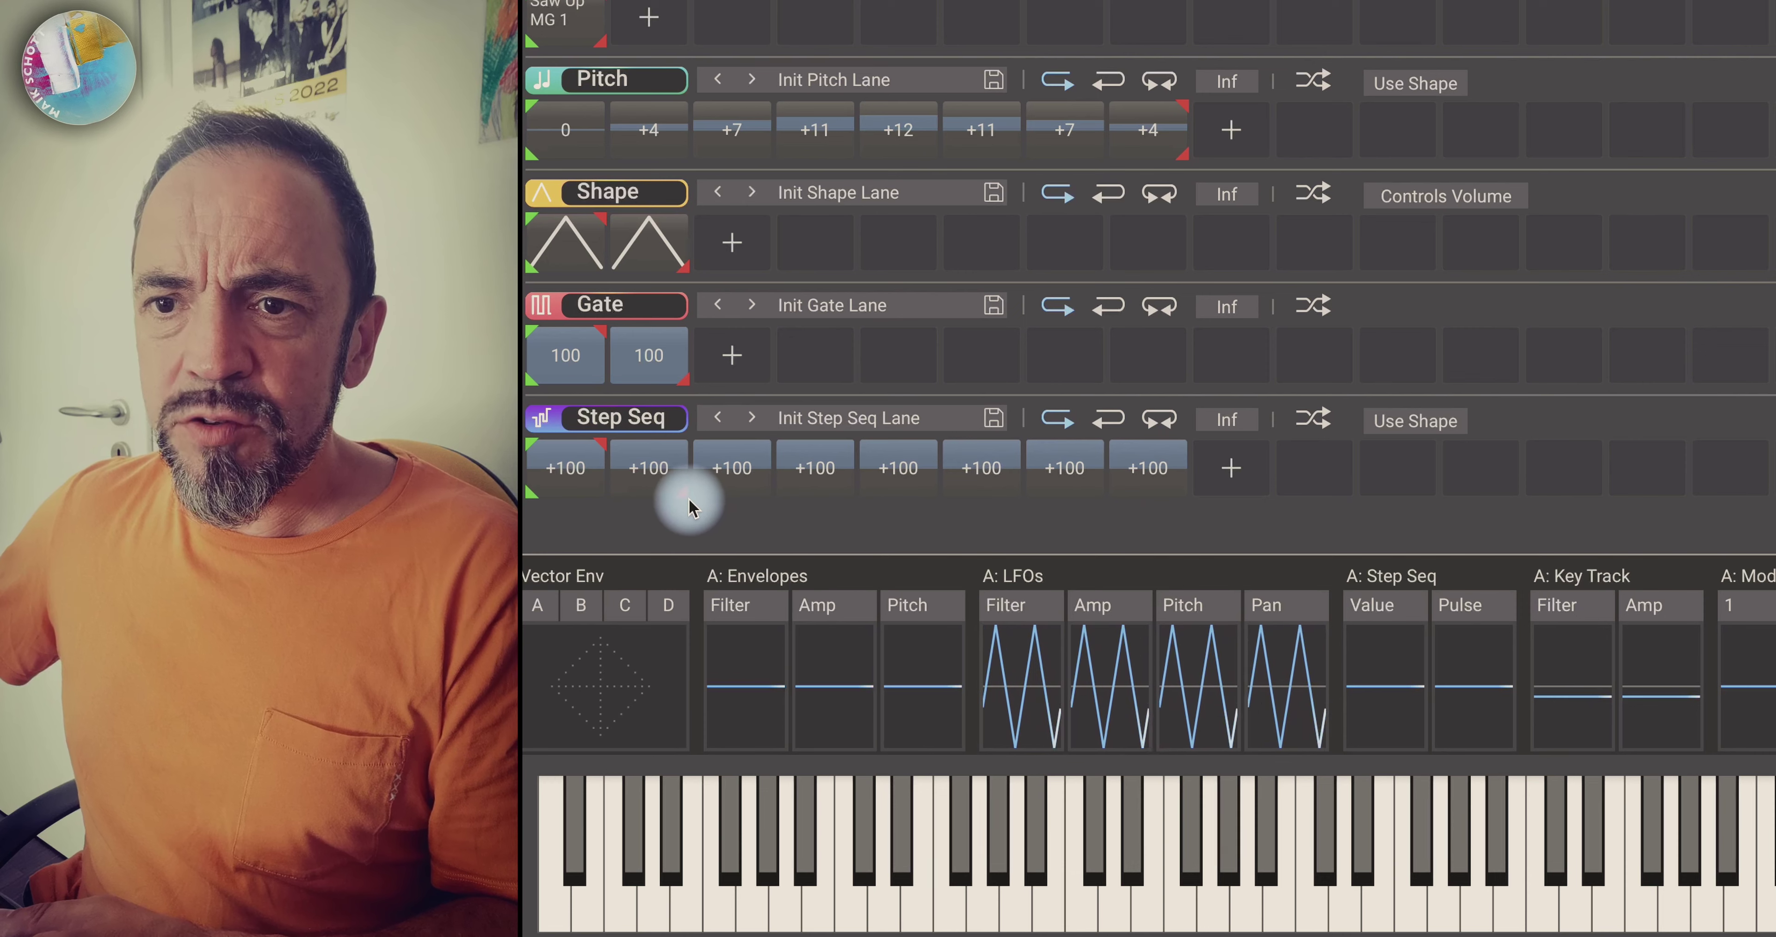
pyautogui.moveTo(684, 492); pyautogui.dragTo(1237, 495)
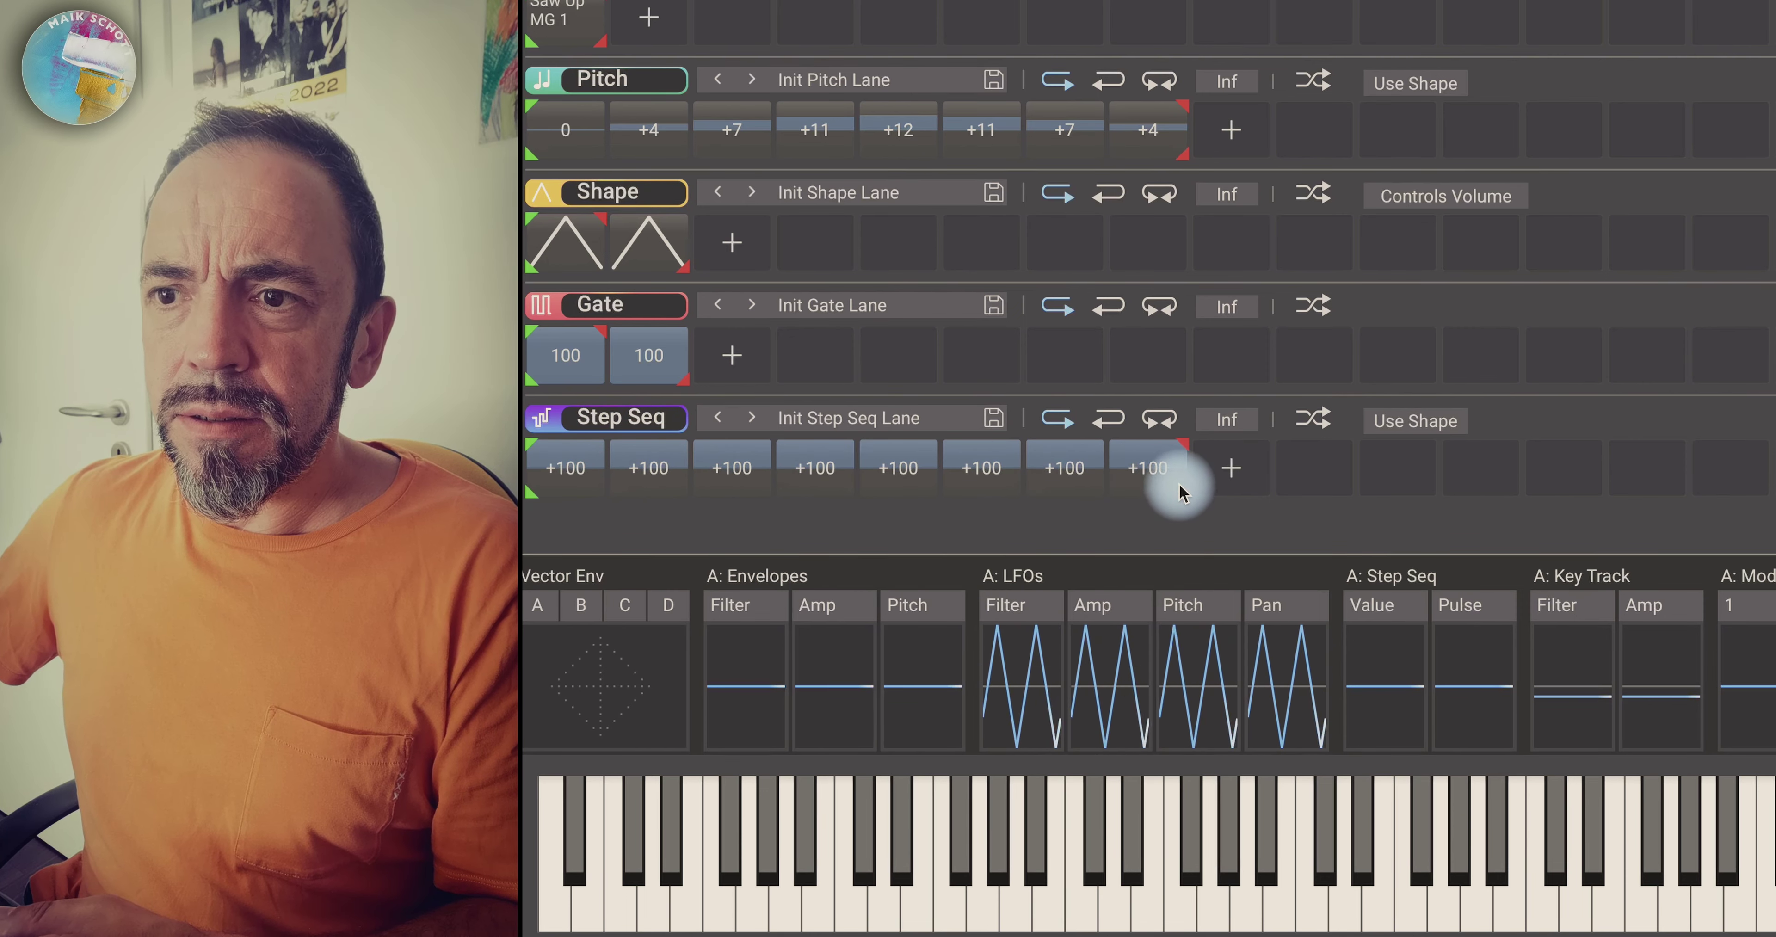
pyautogui.click(1230, 468)
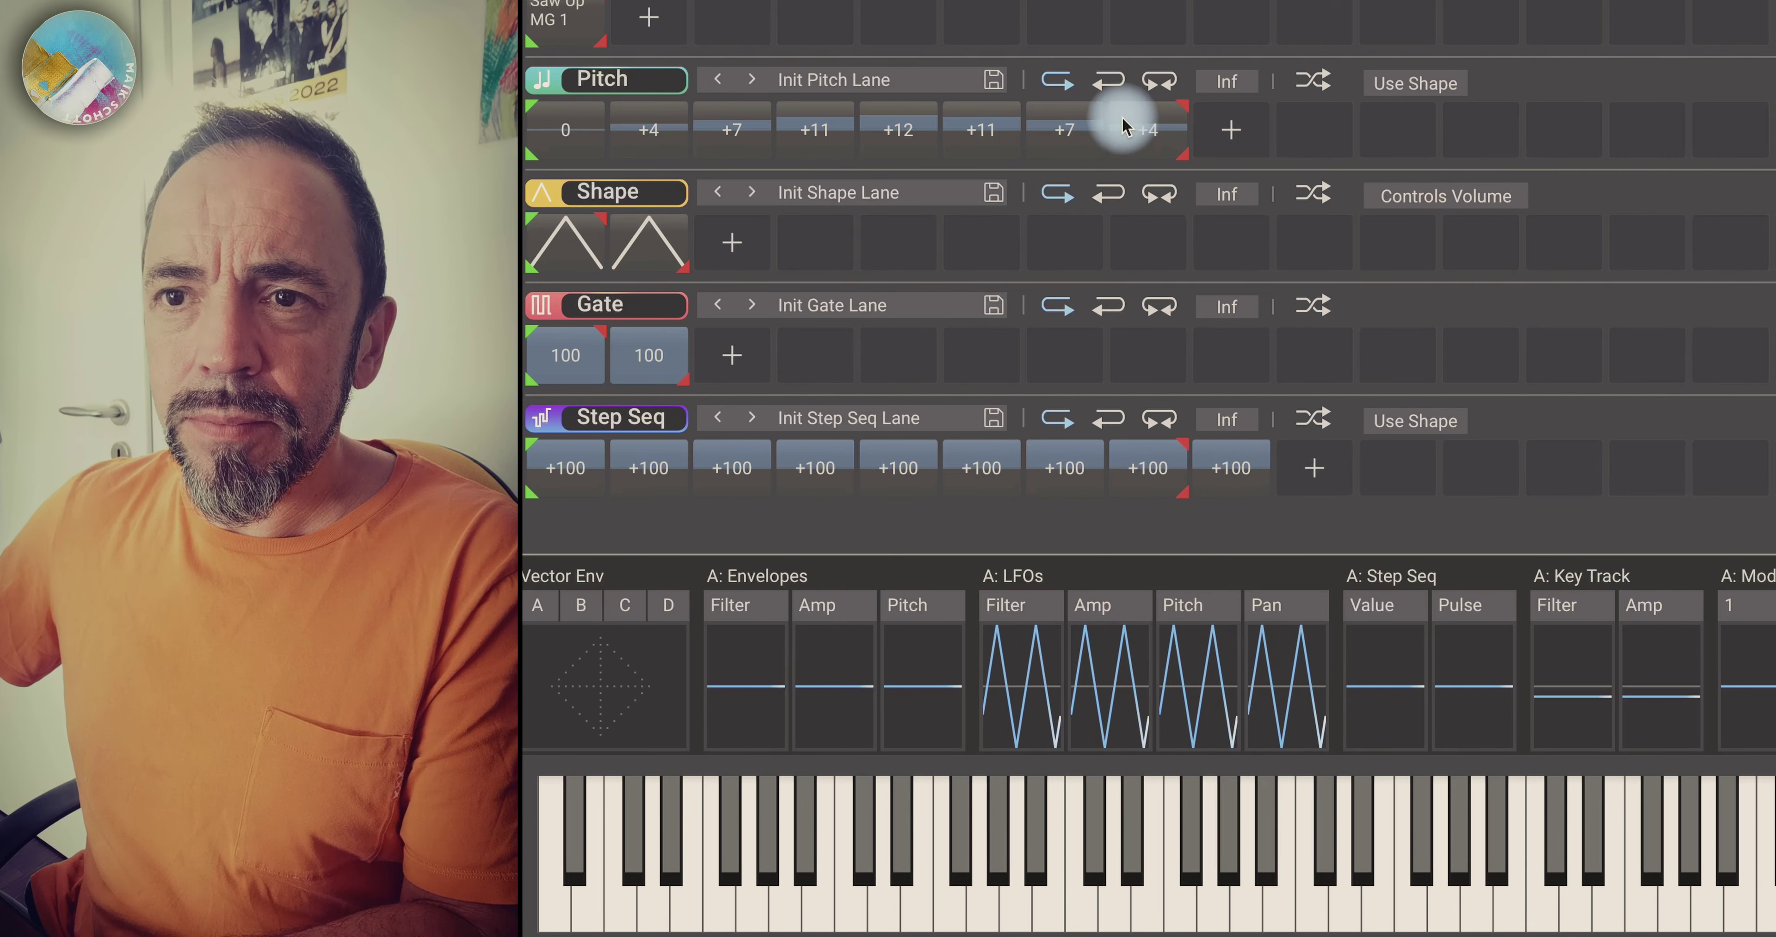
pyautogui.click(1312, 472)
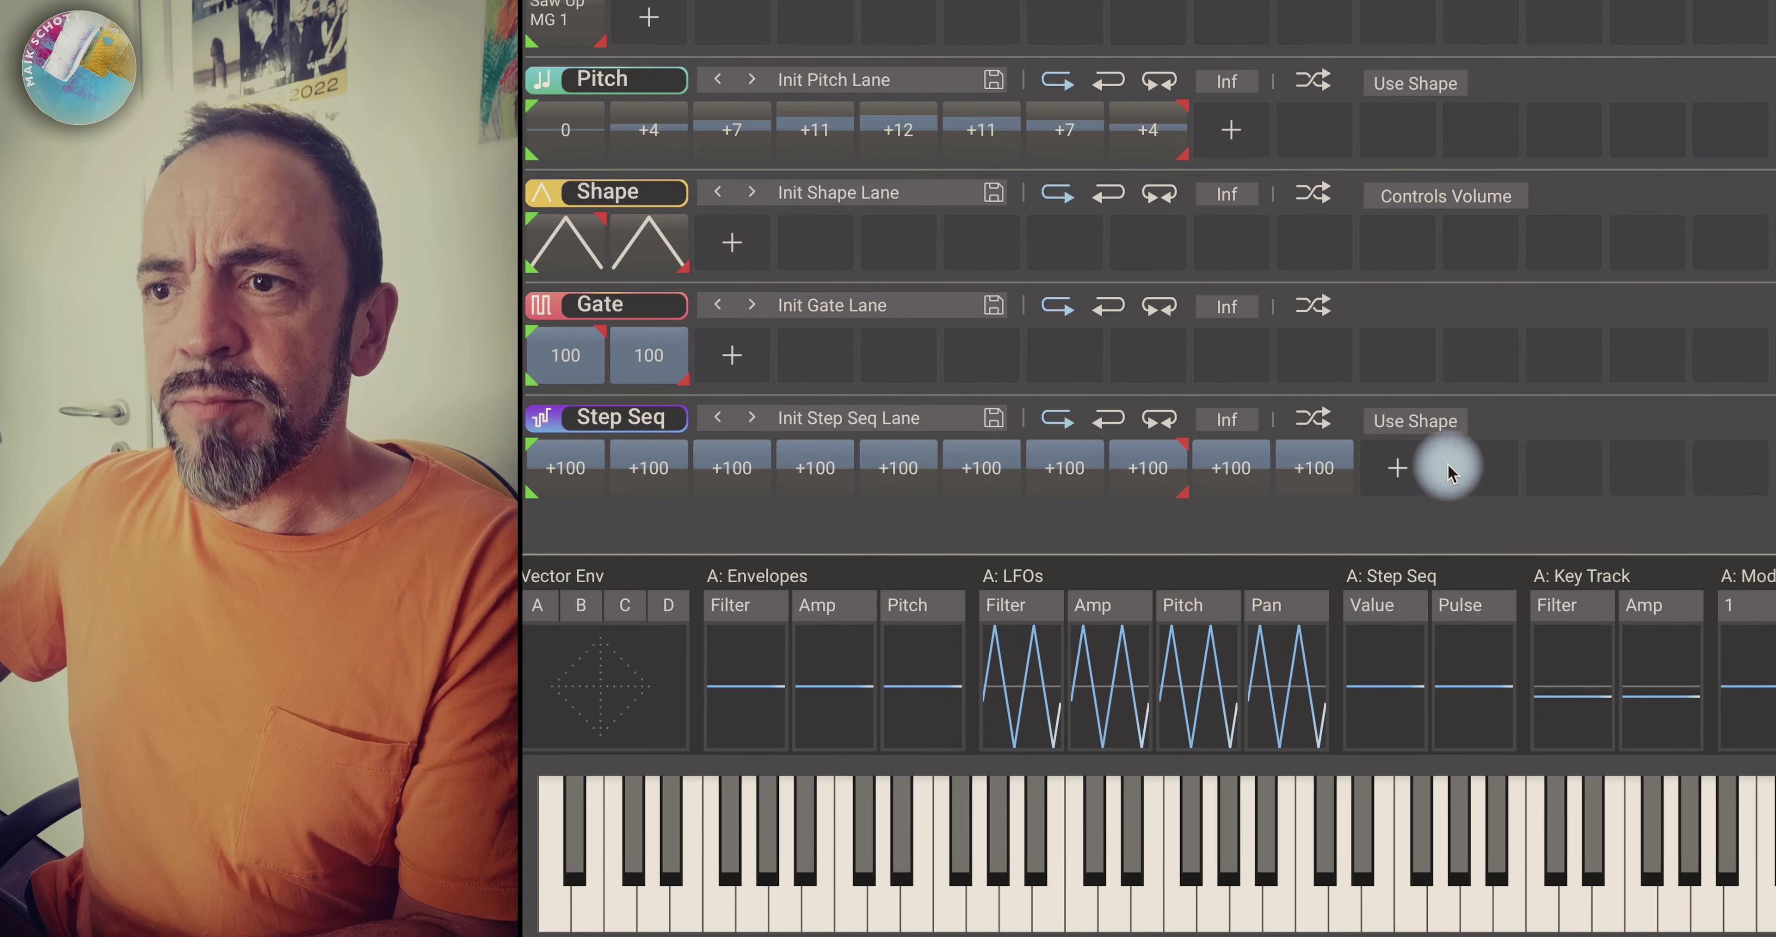
pyautogui.click(1396, 470)
pyautogui.moveTo(1182, 502); pyautogui.dragTo(1447, 486)
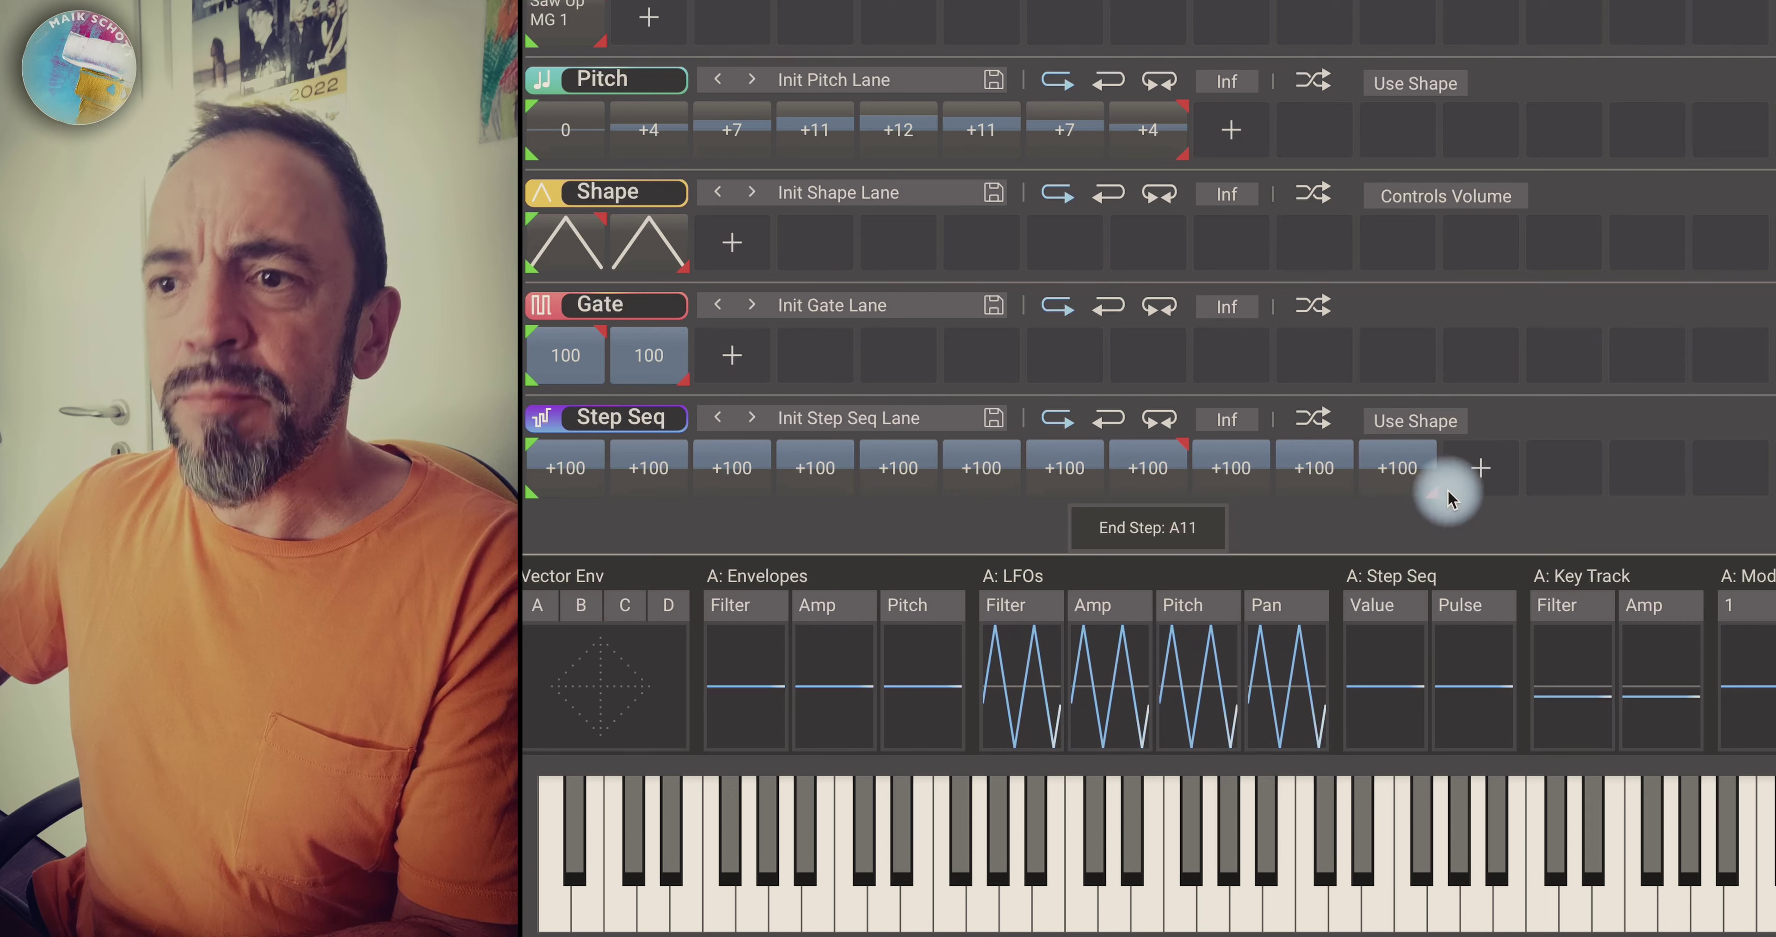
# Reset all eleven Step Seq steps to 0.
pyautogui.doubleClick(589, 462)
pyautogui.doubleClick(648, 468)
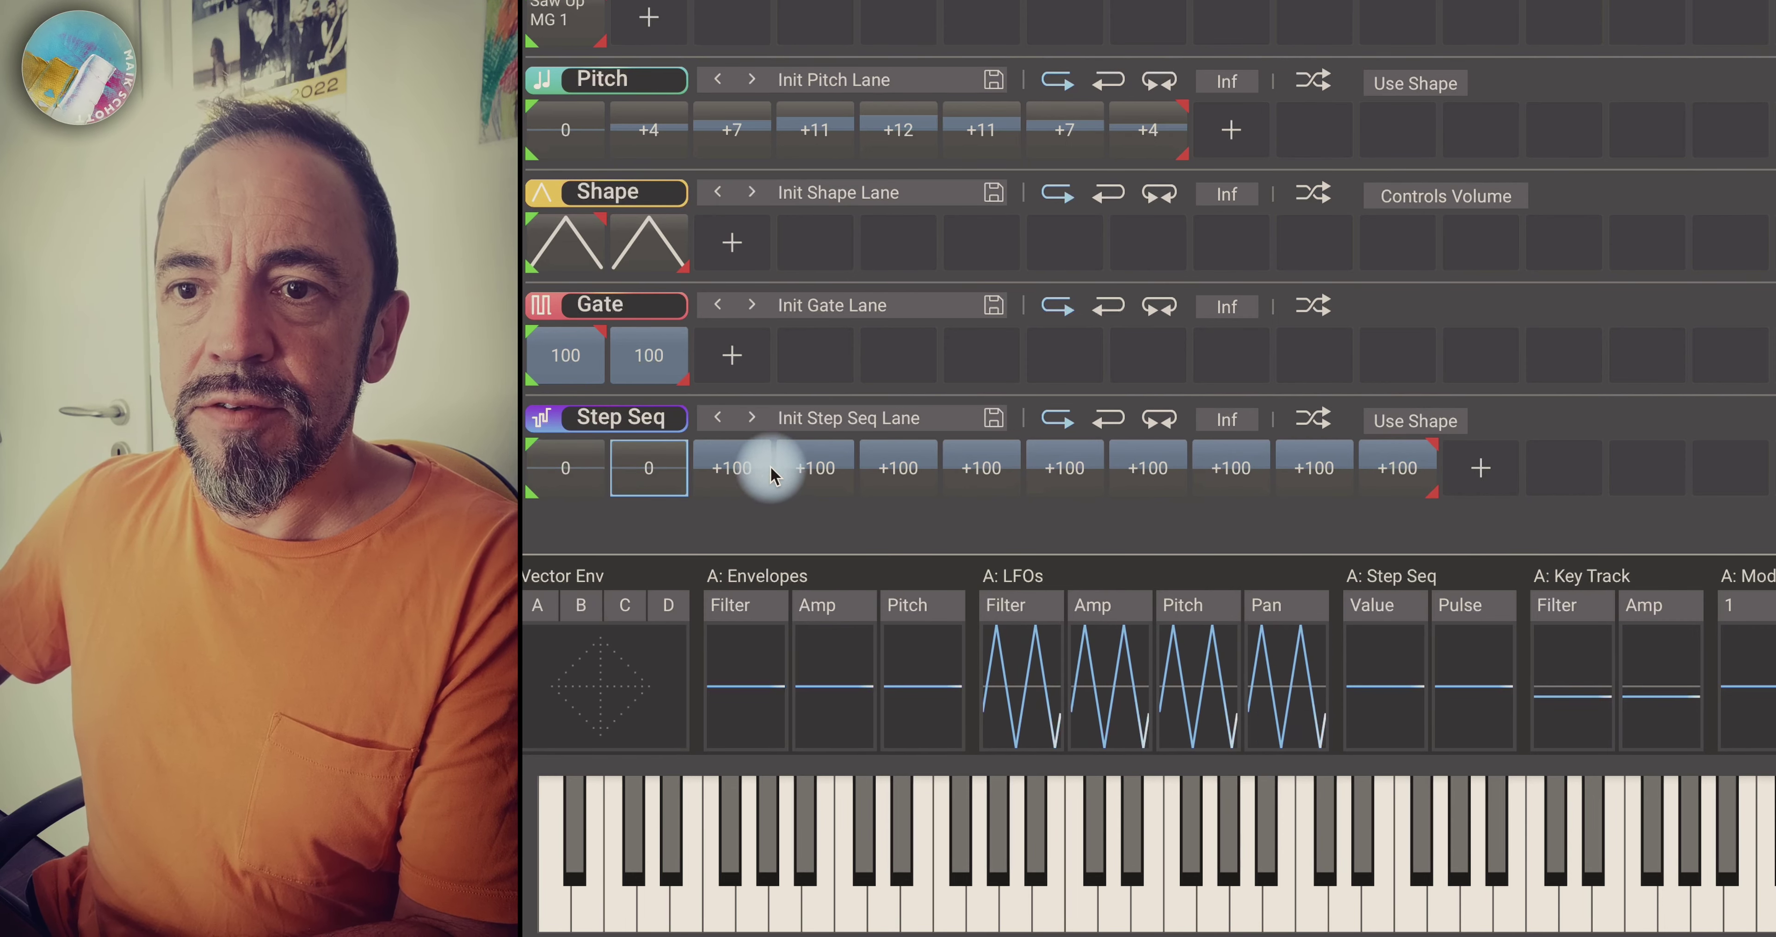
pyautogui.doubleClick(732, 468)
pyautogui.doubleClick(810, 472)
pyautogui.doubleClick(896, 471)
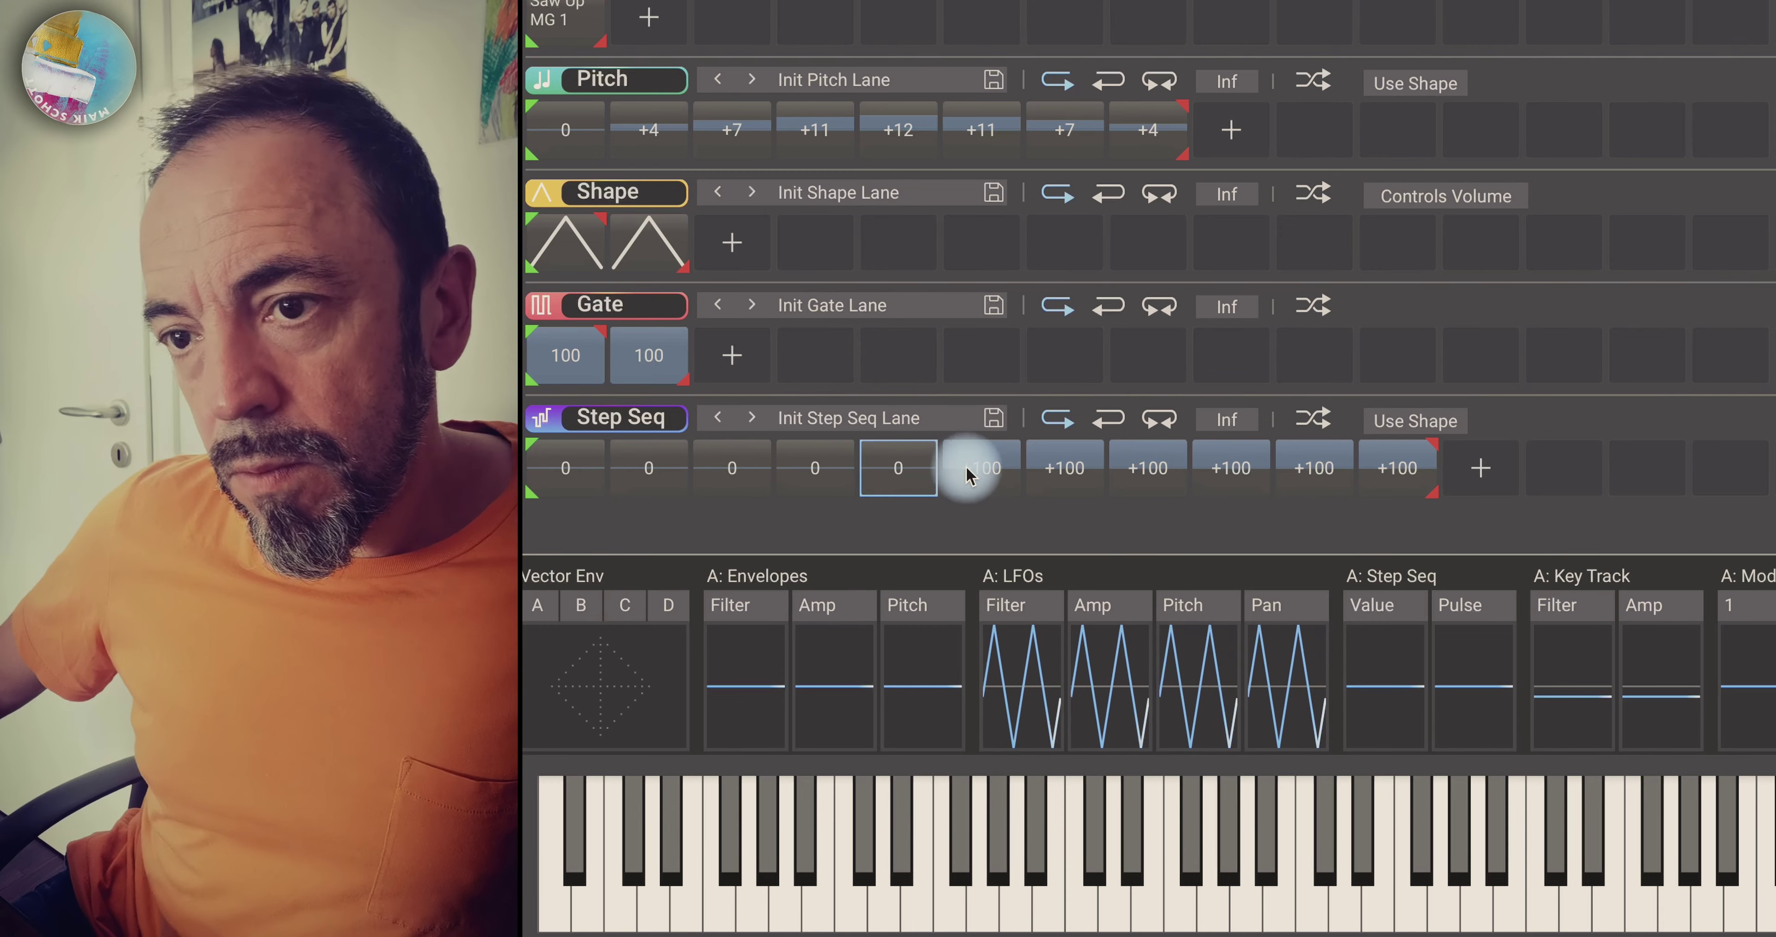
pyautogui.doubleClick(975, 474)
pyautogui.doubleClick(1062, 470)
pyautogui.doubleClick(1151, 471)
pyautogui.doubleClick(1234, 470)
pyautogui.doubleClick(1314, 469)
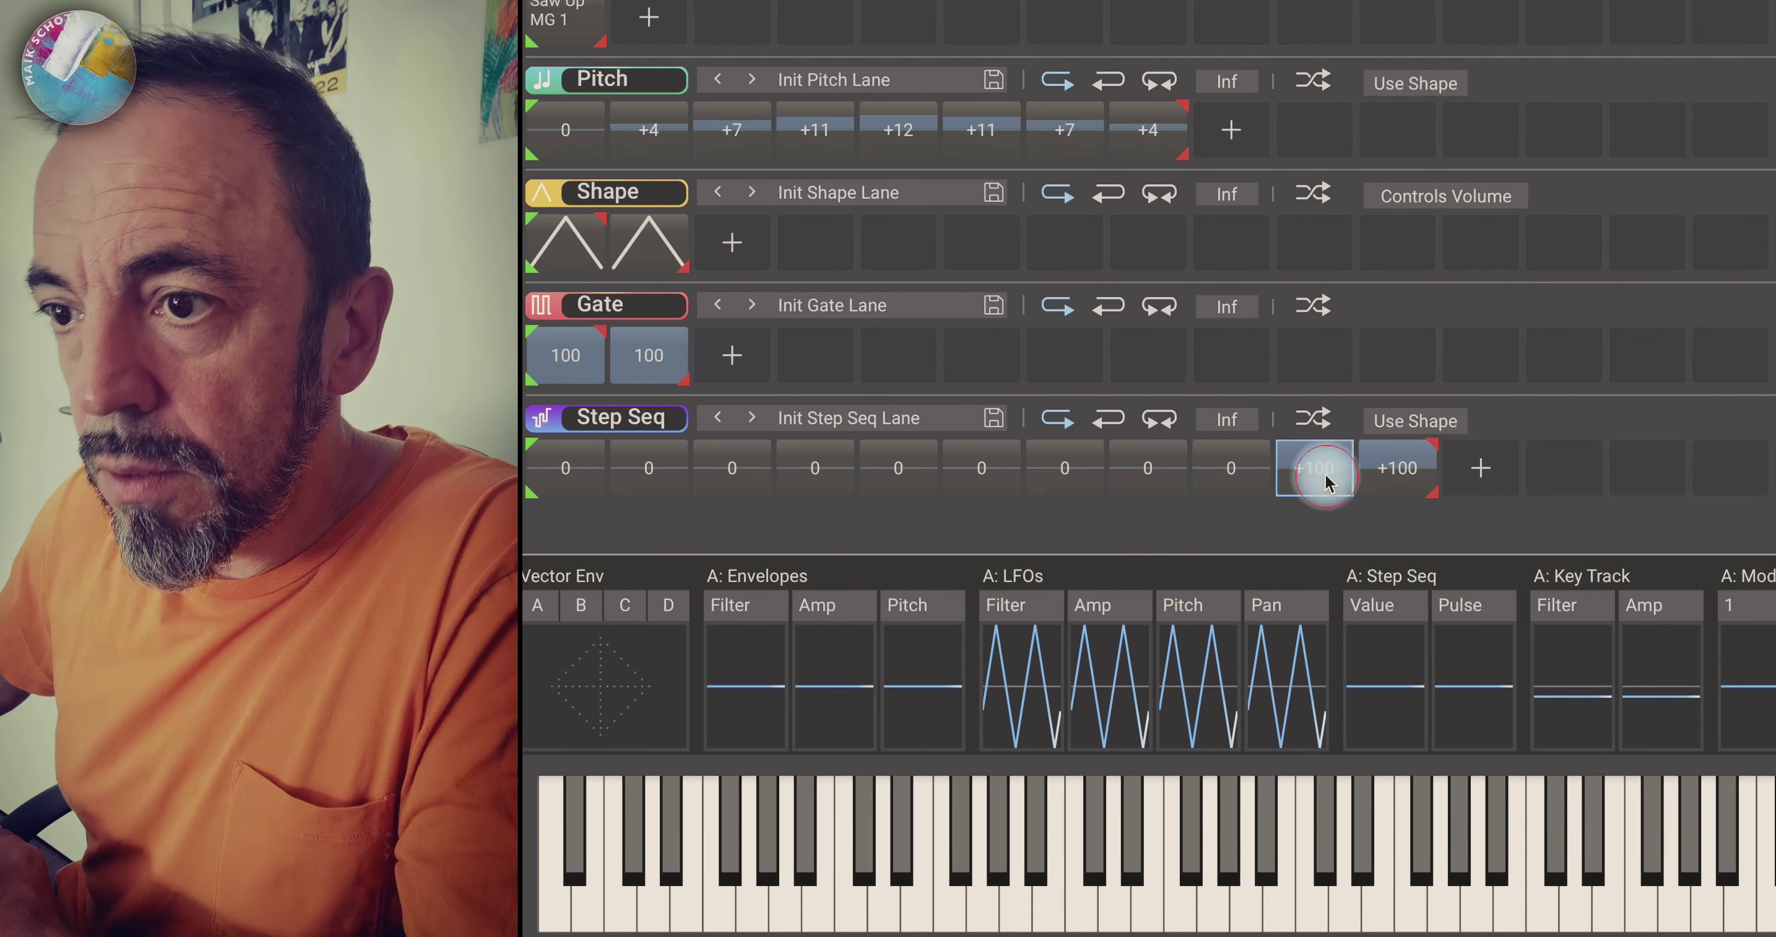
pyautogui.doubleClick(1397, 472)
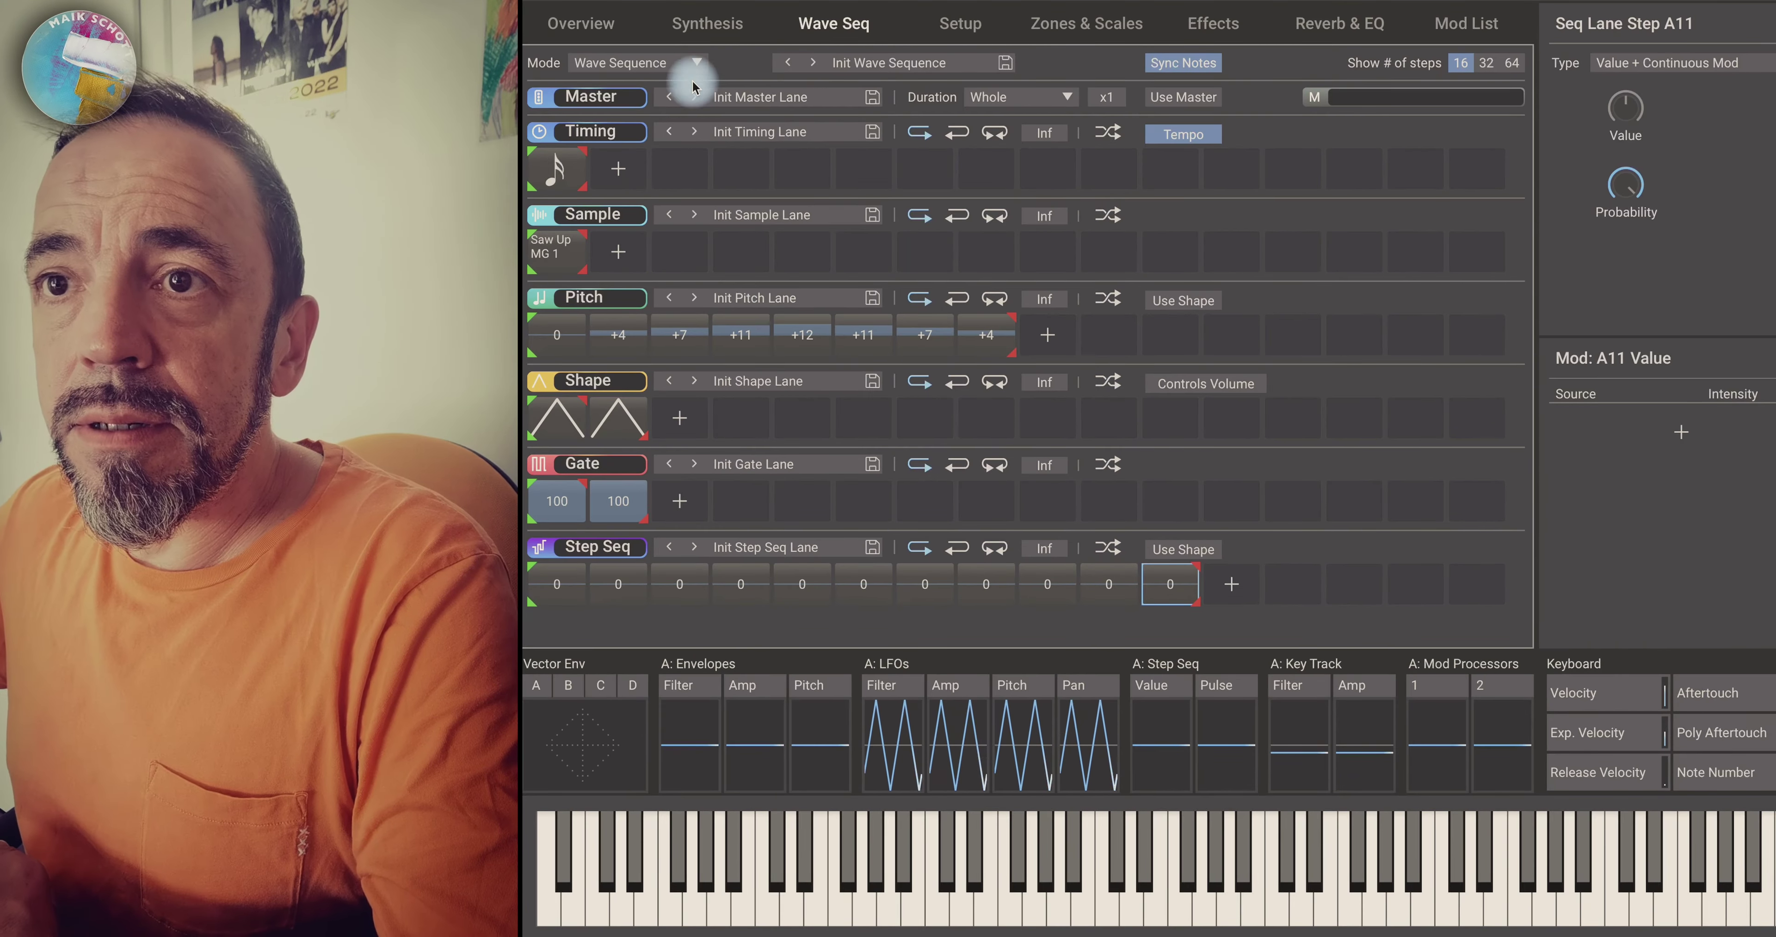
# On the Synthesis page, add Generators > Step Seq Lane as a mod source for filter envelope intensity.
pyautogui.click(697, 30)
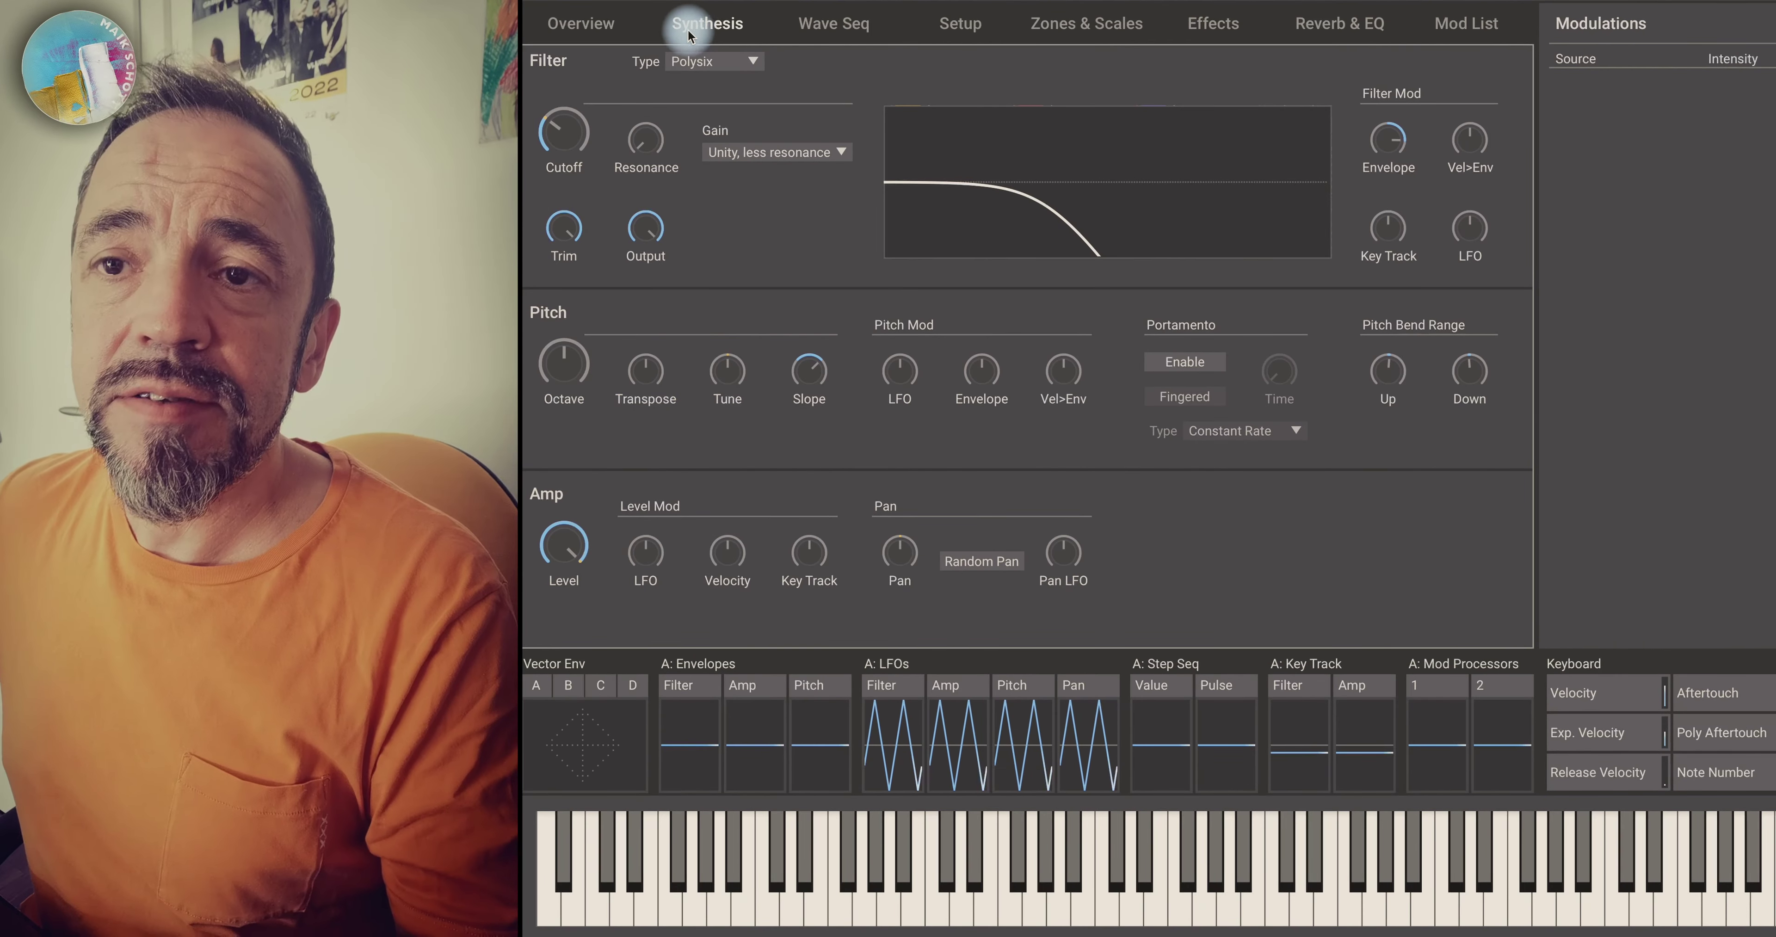
pyautogui.moveTo(1391, 146)
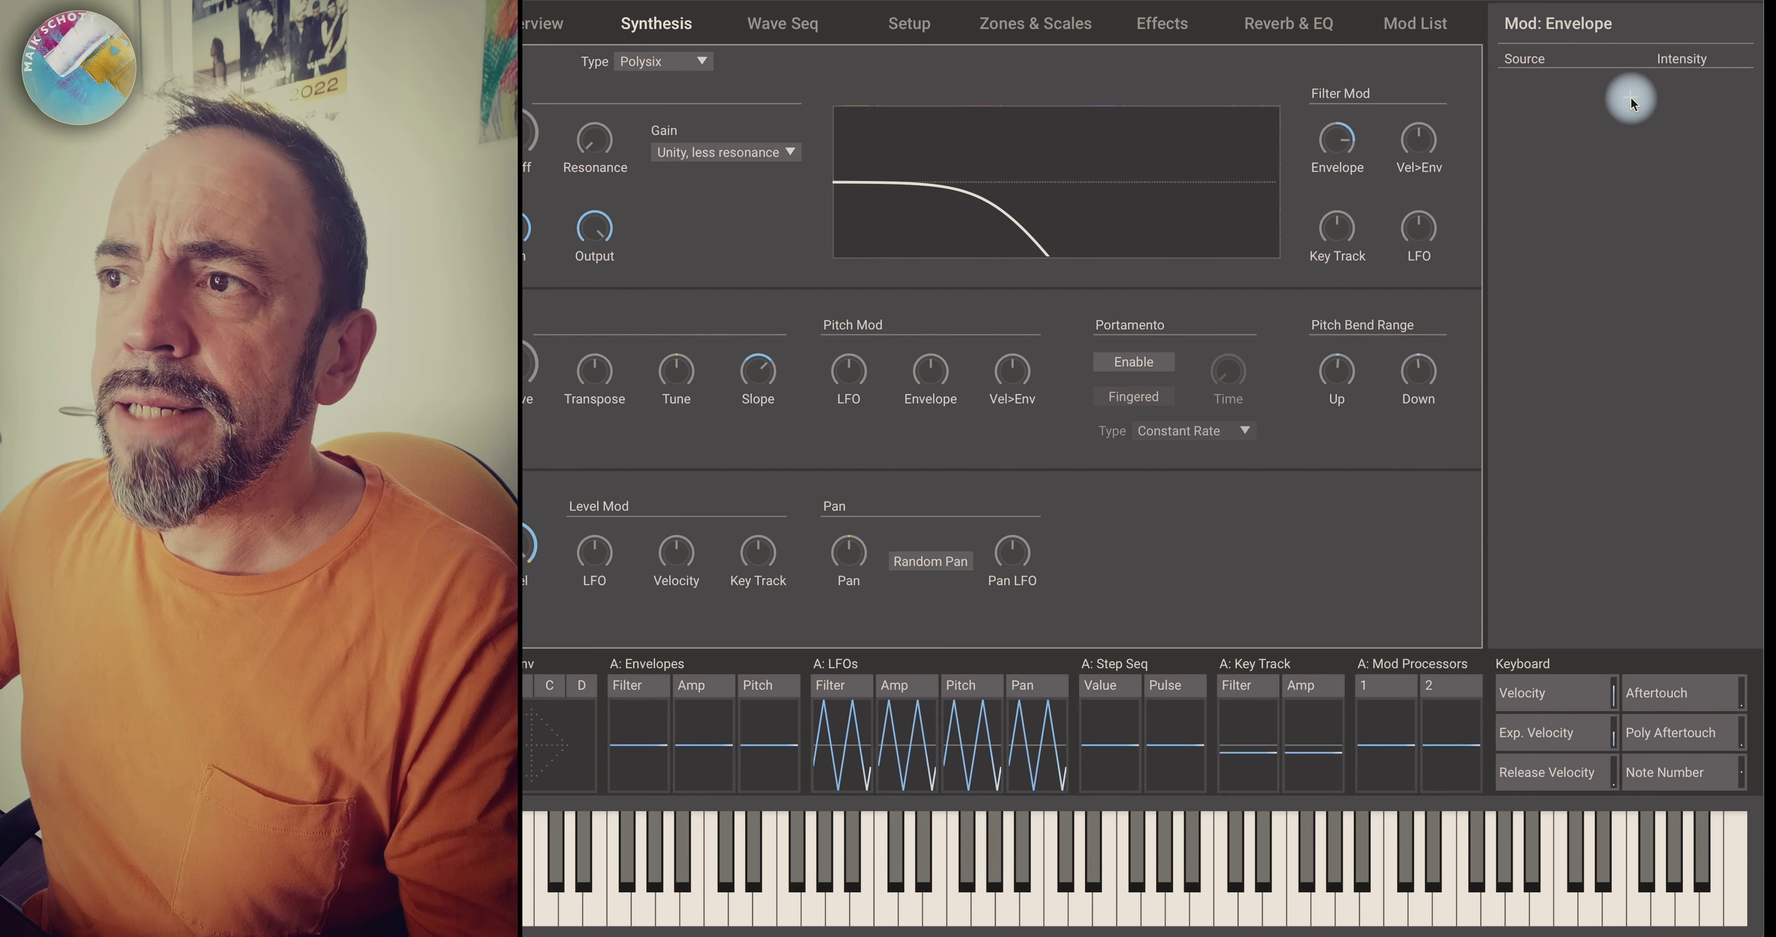
pyautogui.click(1629, 98)
pyautogui.click(1560, 116)
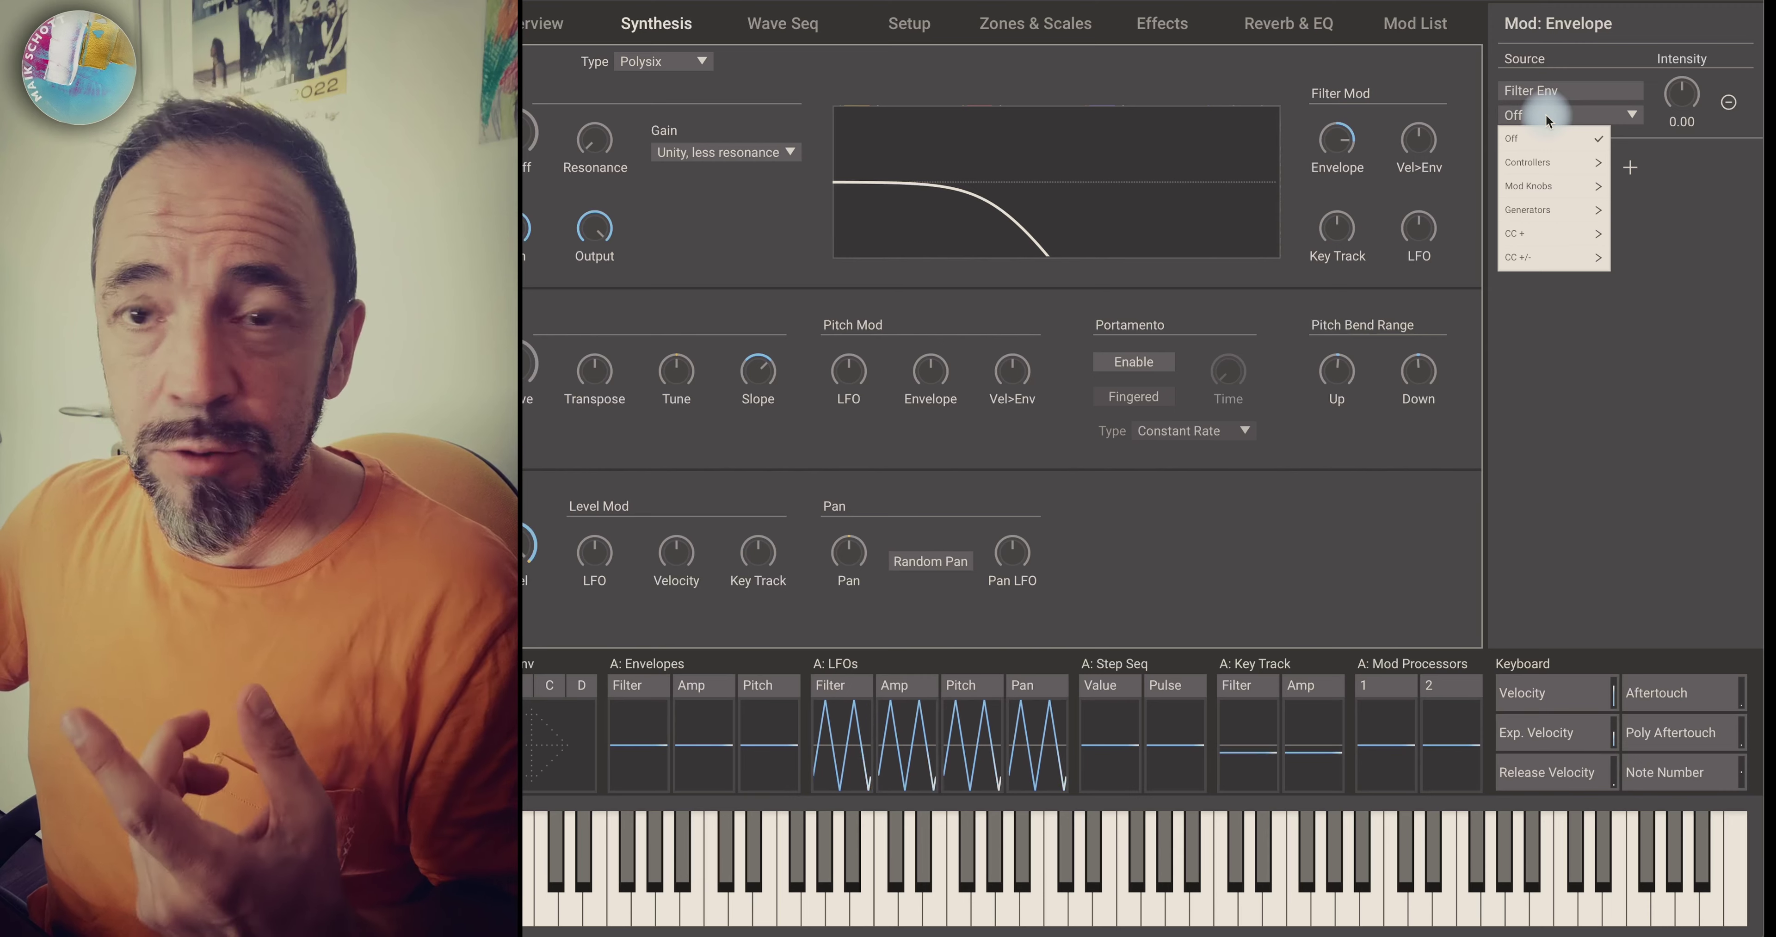
pyautogui.moveTo(1535, 214)
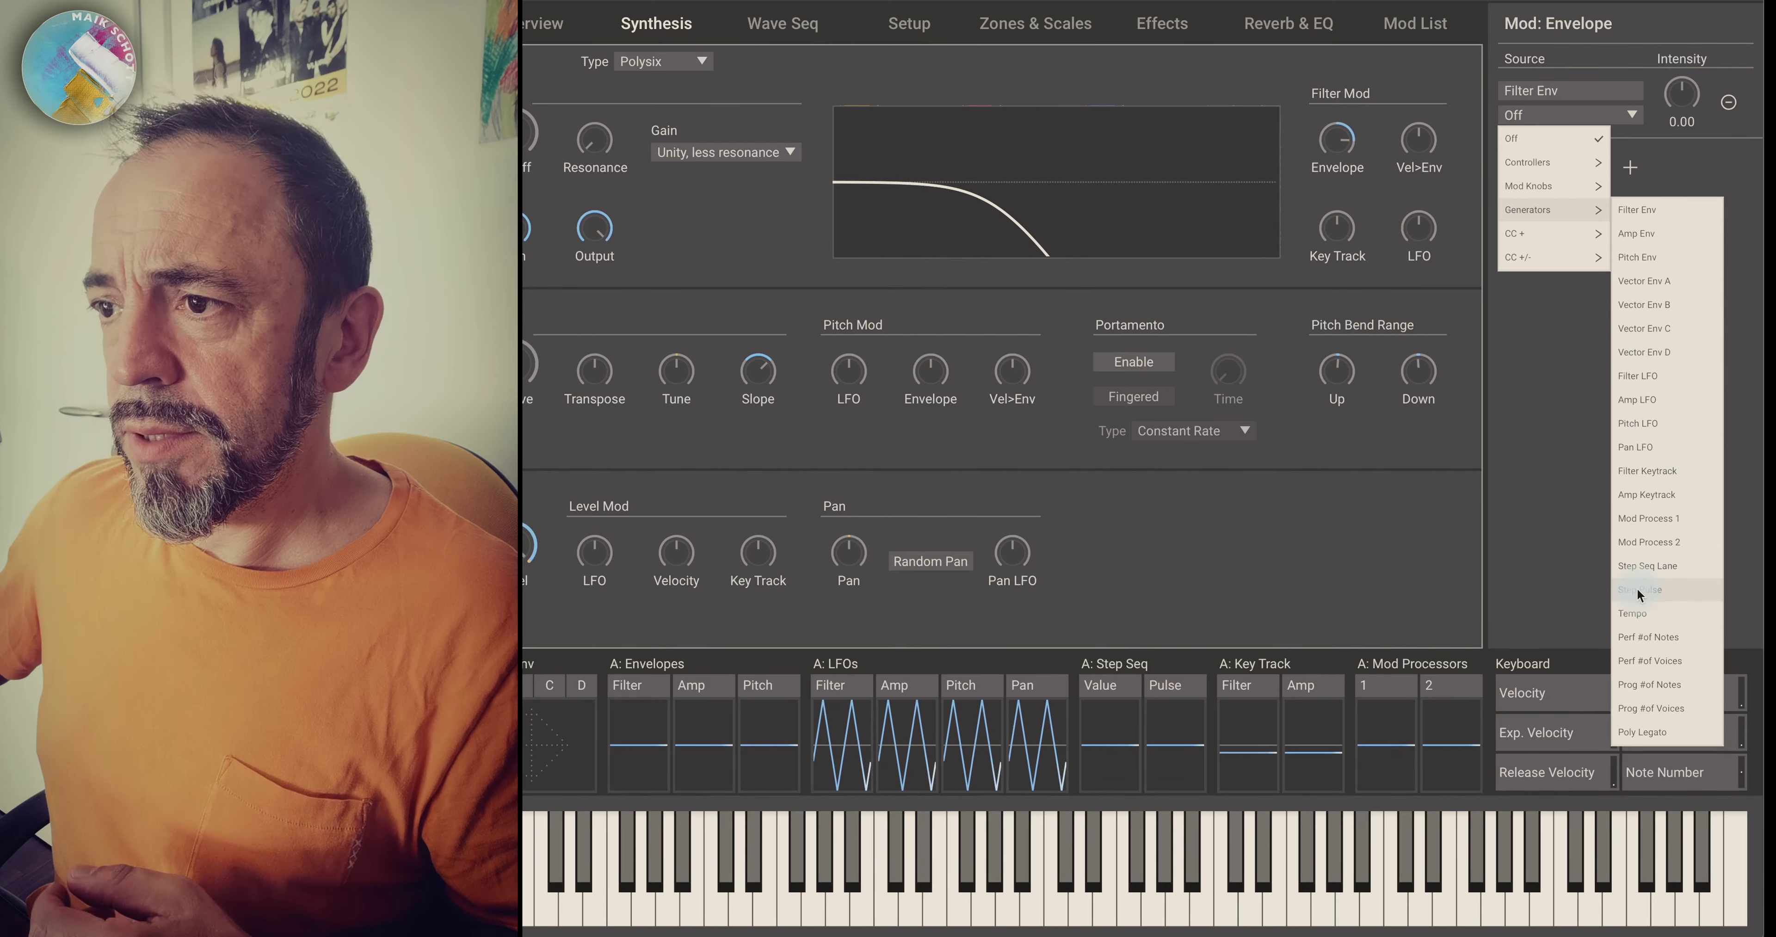
pyautogui.click(1648, 566)
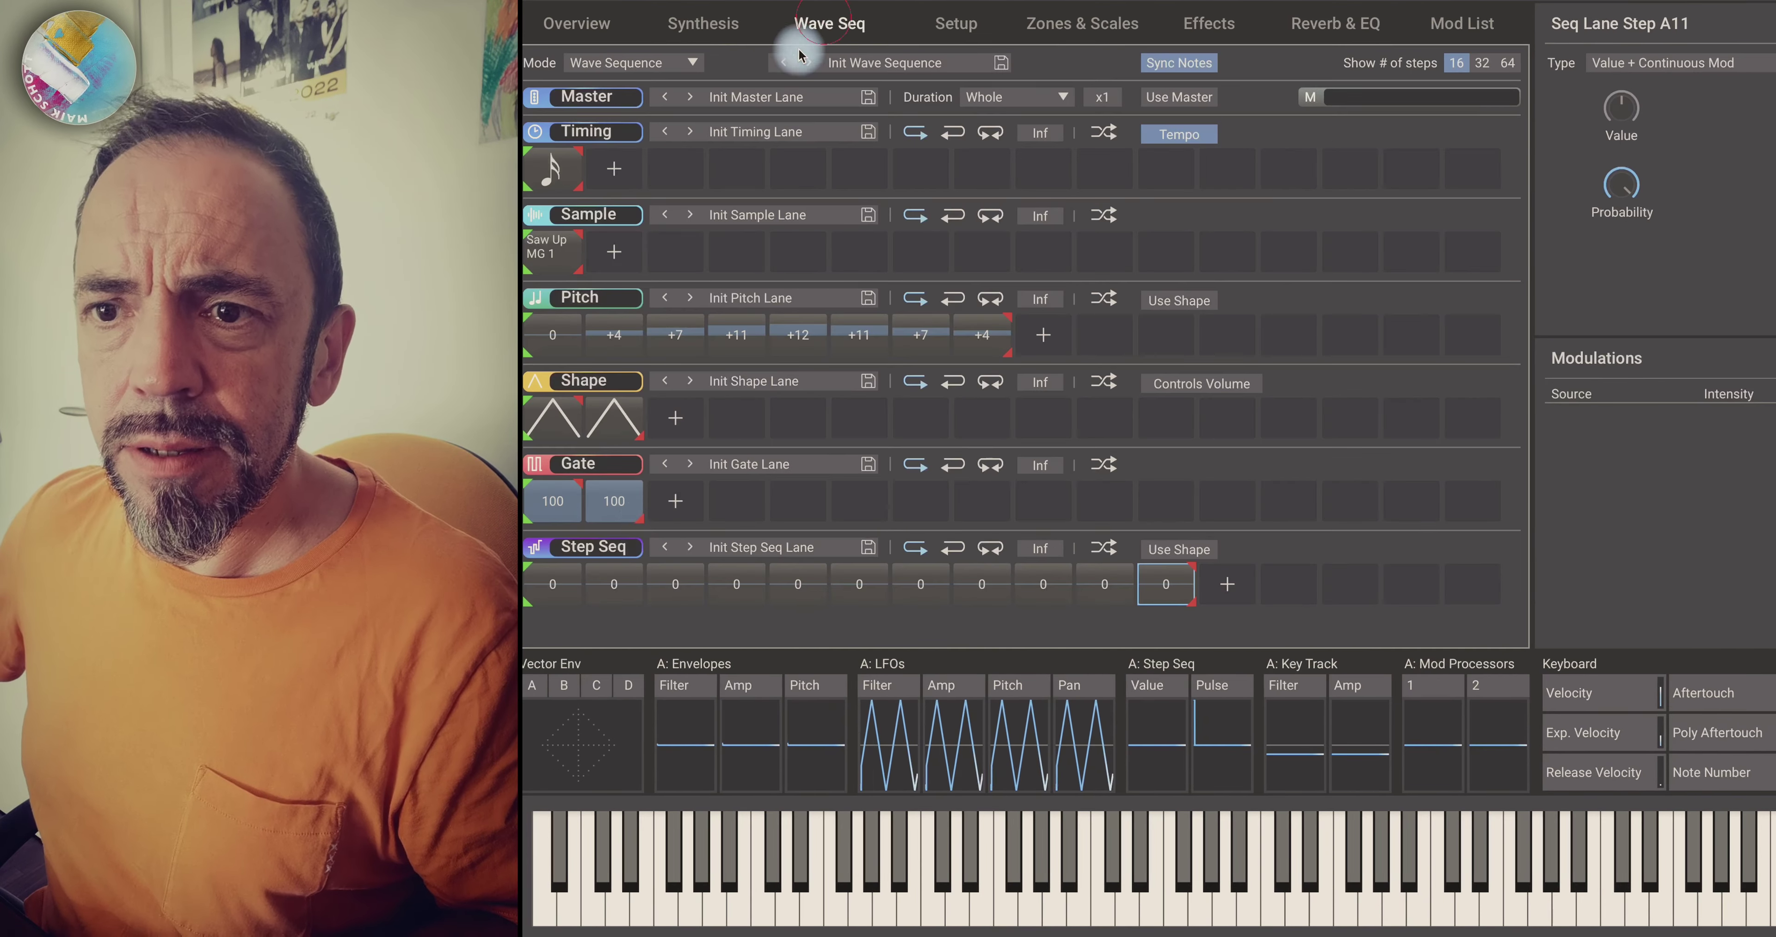
# Drag Step Seq steps A2–A11 to +29, +39, +40, +37, +53, +19, +37, +40, +63 and +96.
pyautogui.moveTo(622, 586)
pyautogui.mouseDown()
pyautogui.moveTo(631, 548)
pyautogui.moveTo(676, 581)
pyautogui.moveTo(691, 534)
pyautogui.moveTo(794, 566)
pyautogui.moveTo(752, 591)
pyautogui.moveTo(765, 527)
pyautogui.moveTo(793, 587)
pyautogui.moveTo(815, 526)
pyautogui.mouseUp()
pyautogui.moveTo(849, 580); pyautogui.dragTo(870, 507)
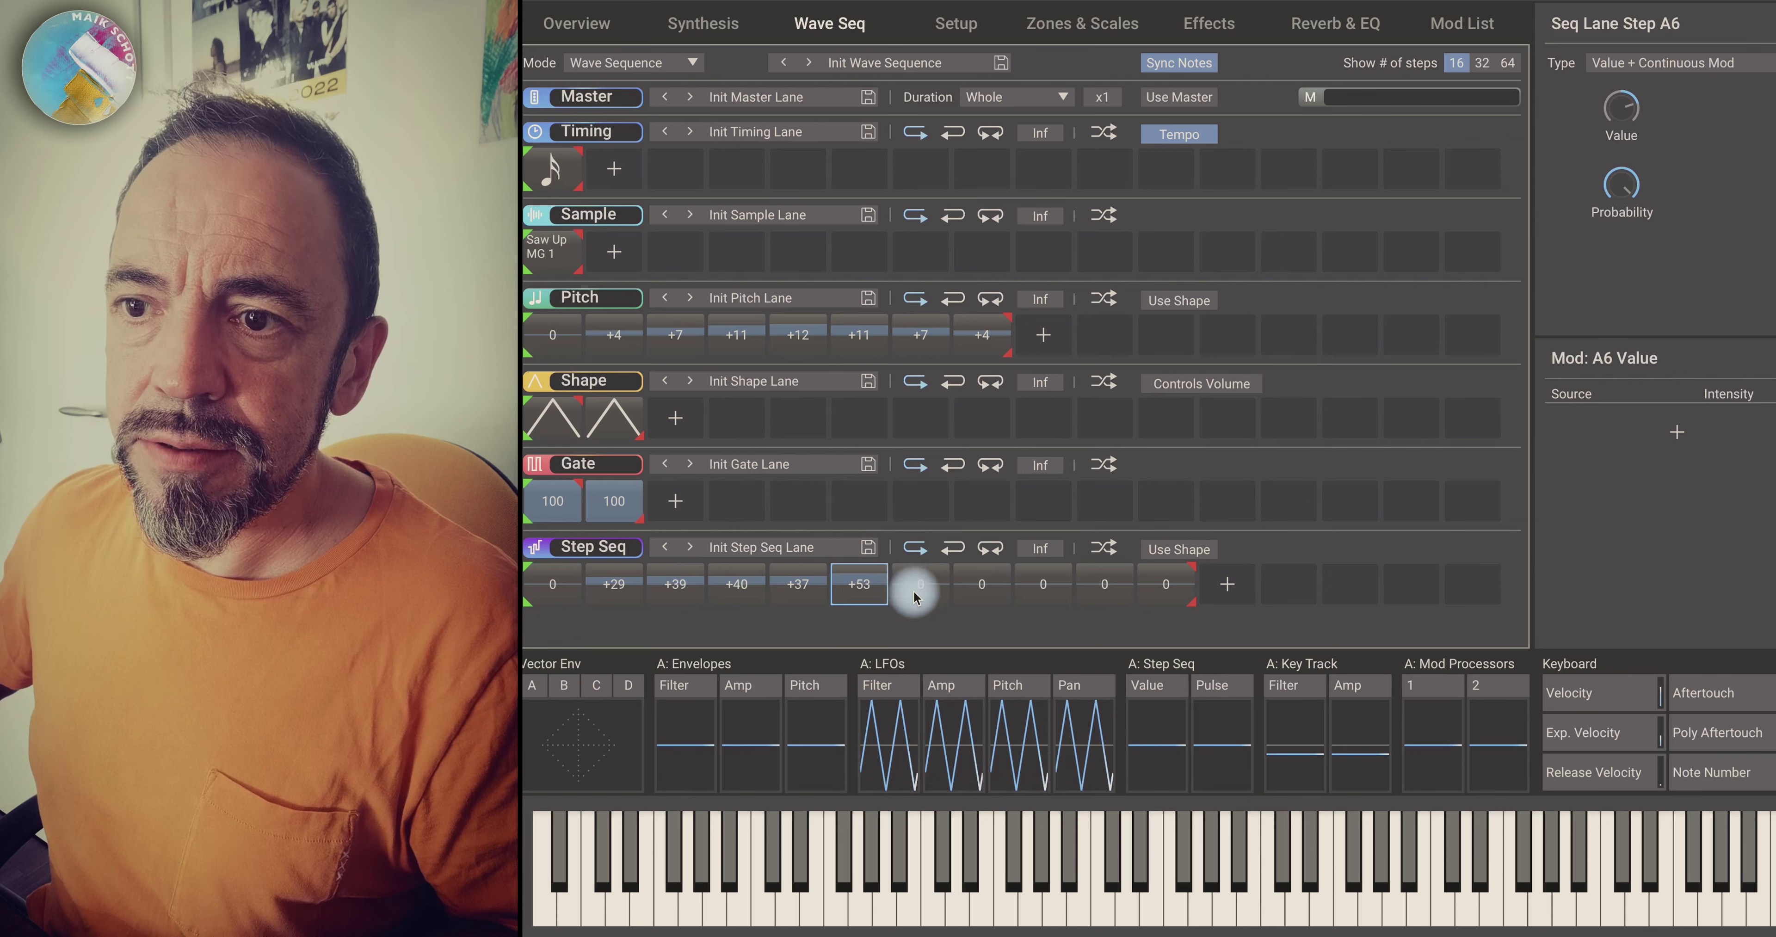
pyautogui.moveTo(916, 596)
pyautogui.mouseDown()
pyautogui.moveTo(917, 567)
pyautogui.moveTo(987, 515)
pyautogui.mouseUp()
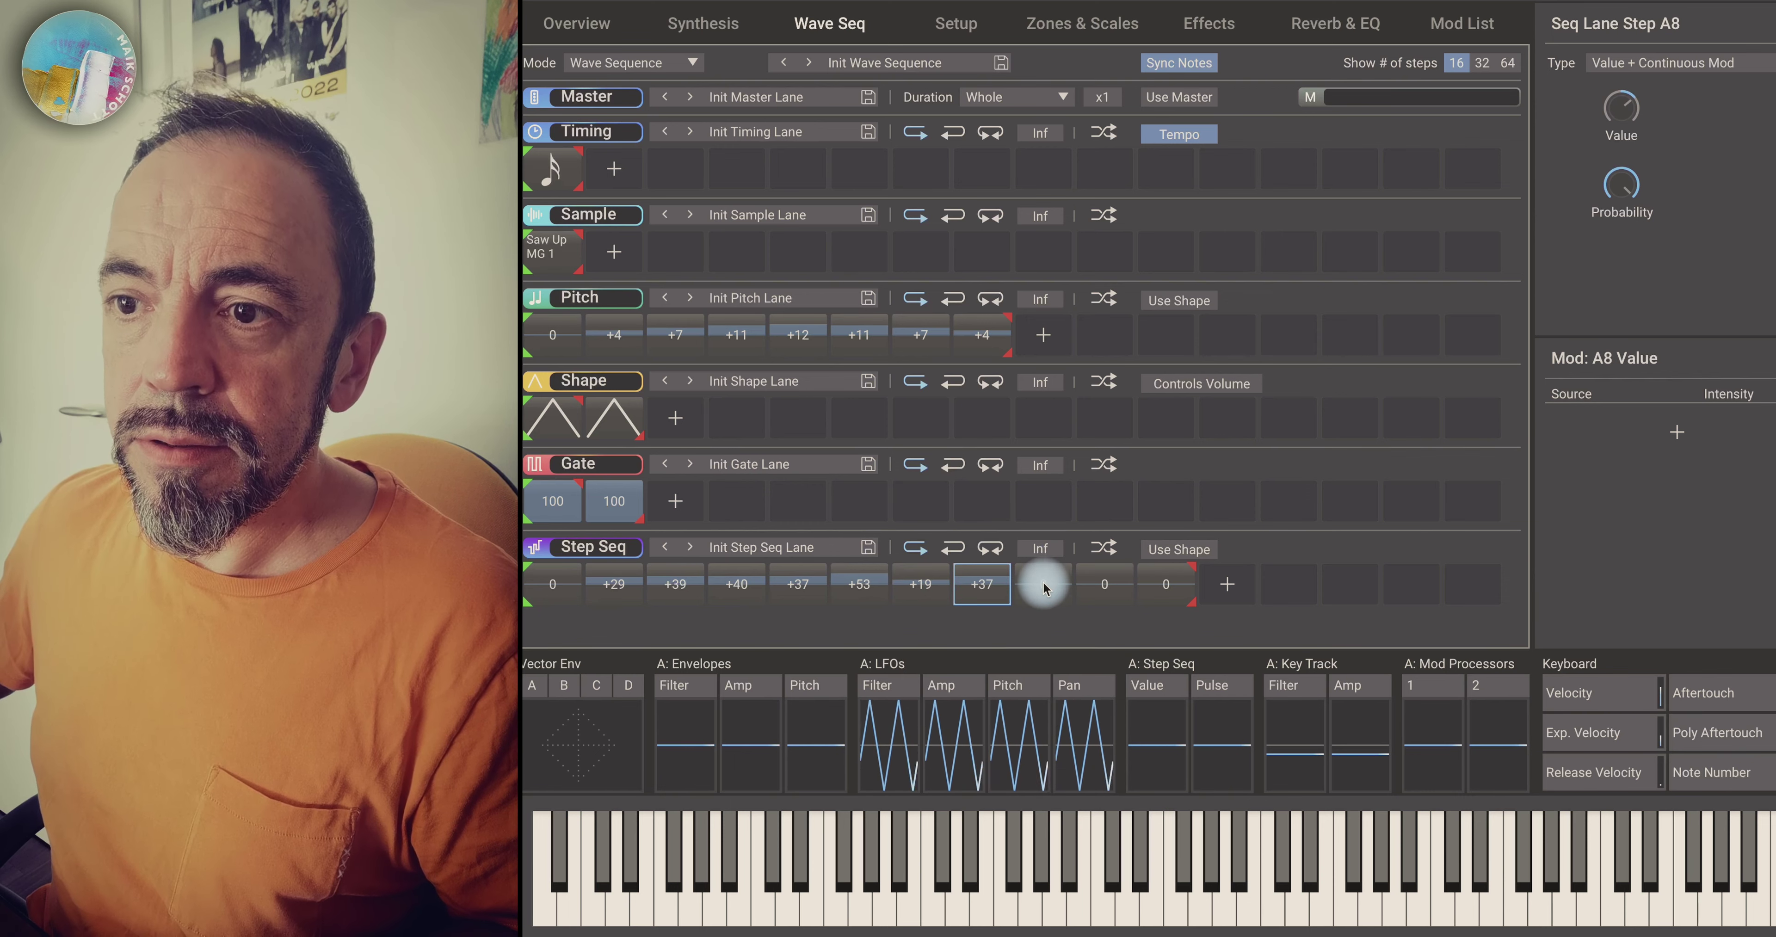
pyautogui.moveTo(1043, 587); pyautogui.dragTo(1058, 518)
pyautogui.moveTo(1103, 584); pyautogui.dragTo(1129, 502)
pyautogui.click(1148, 585)
pyautogui.moveTo(1169, 582); pyautogui.dragTo(1177, 533)
pyautogui.moveTo(1183, 449); pyautogui.dragTo(1182, 438)
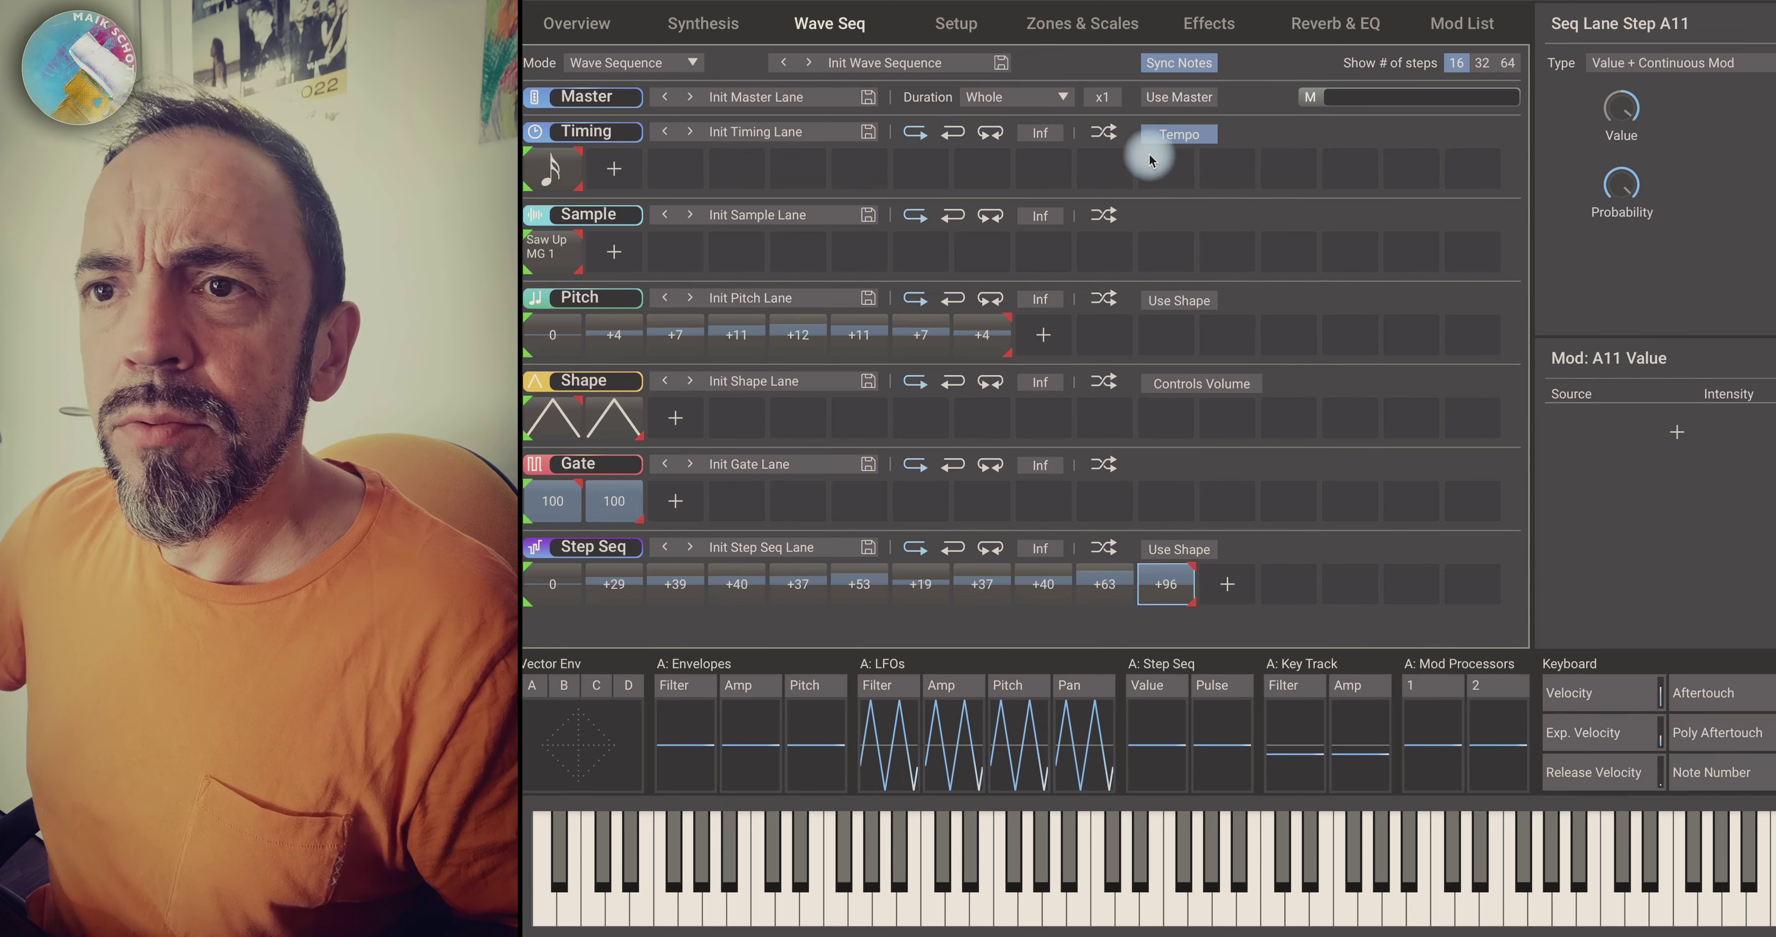
pyautogui.click(717, 23)
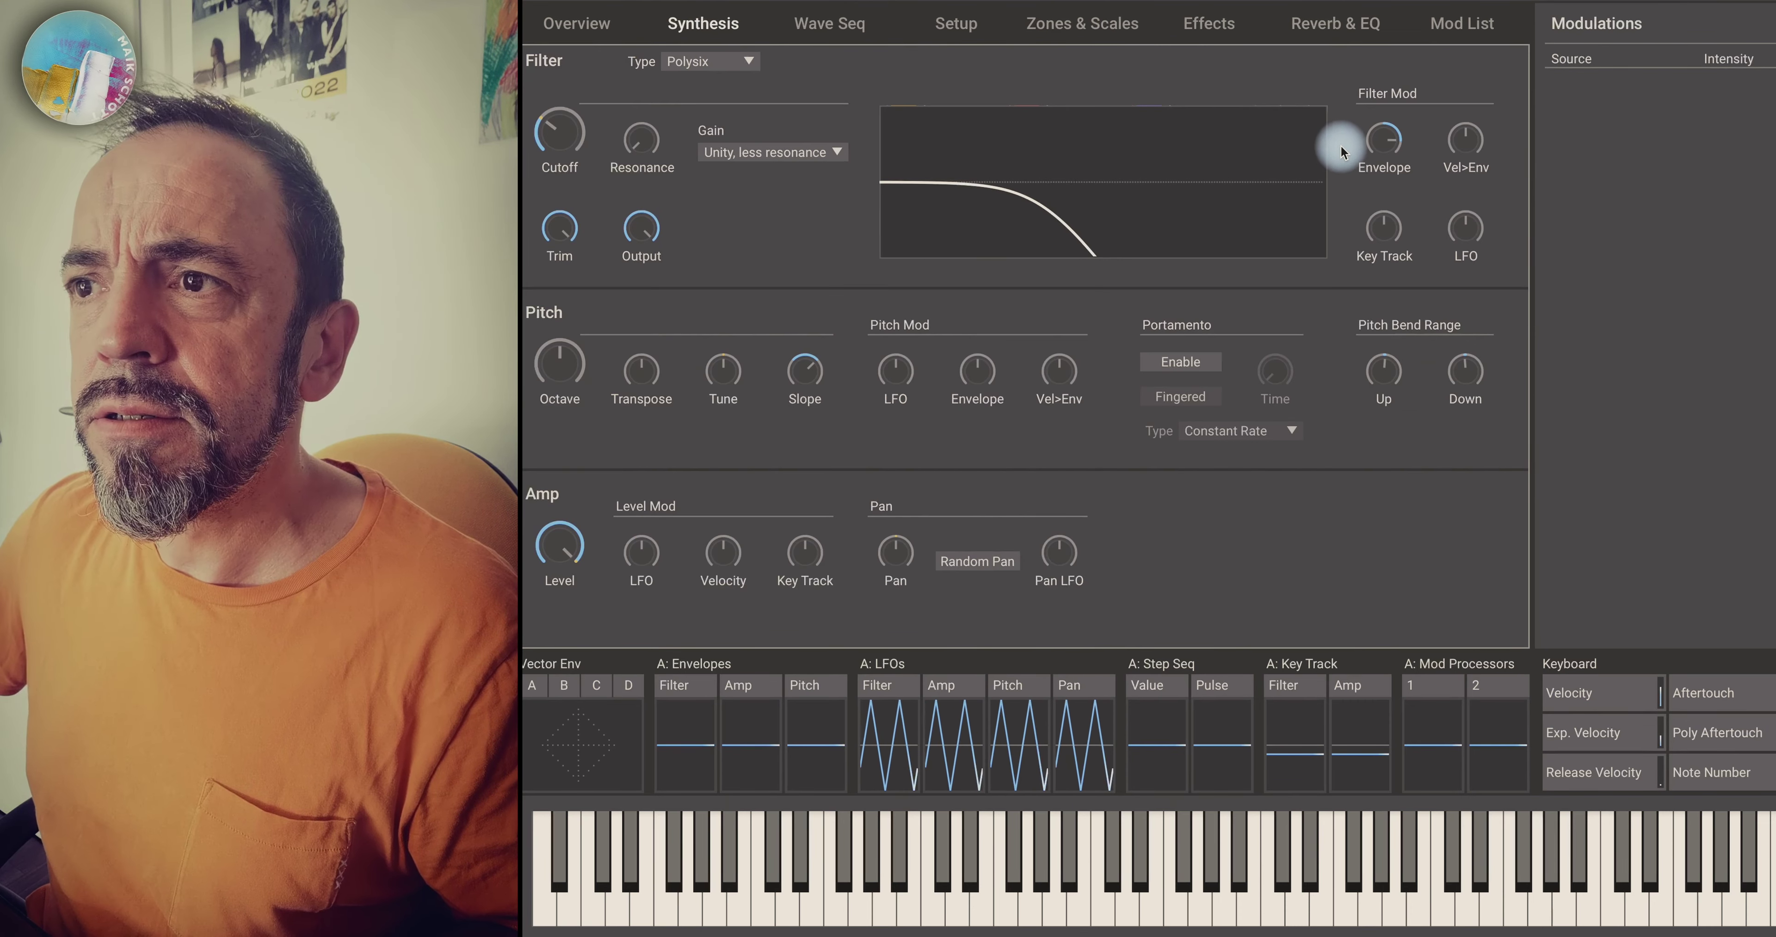
# Raise the Step Seq Lane intensity on filter envelope amount, then watch the wave sequence play.
pyautogui.click(1384, 142)
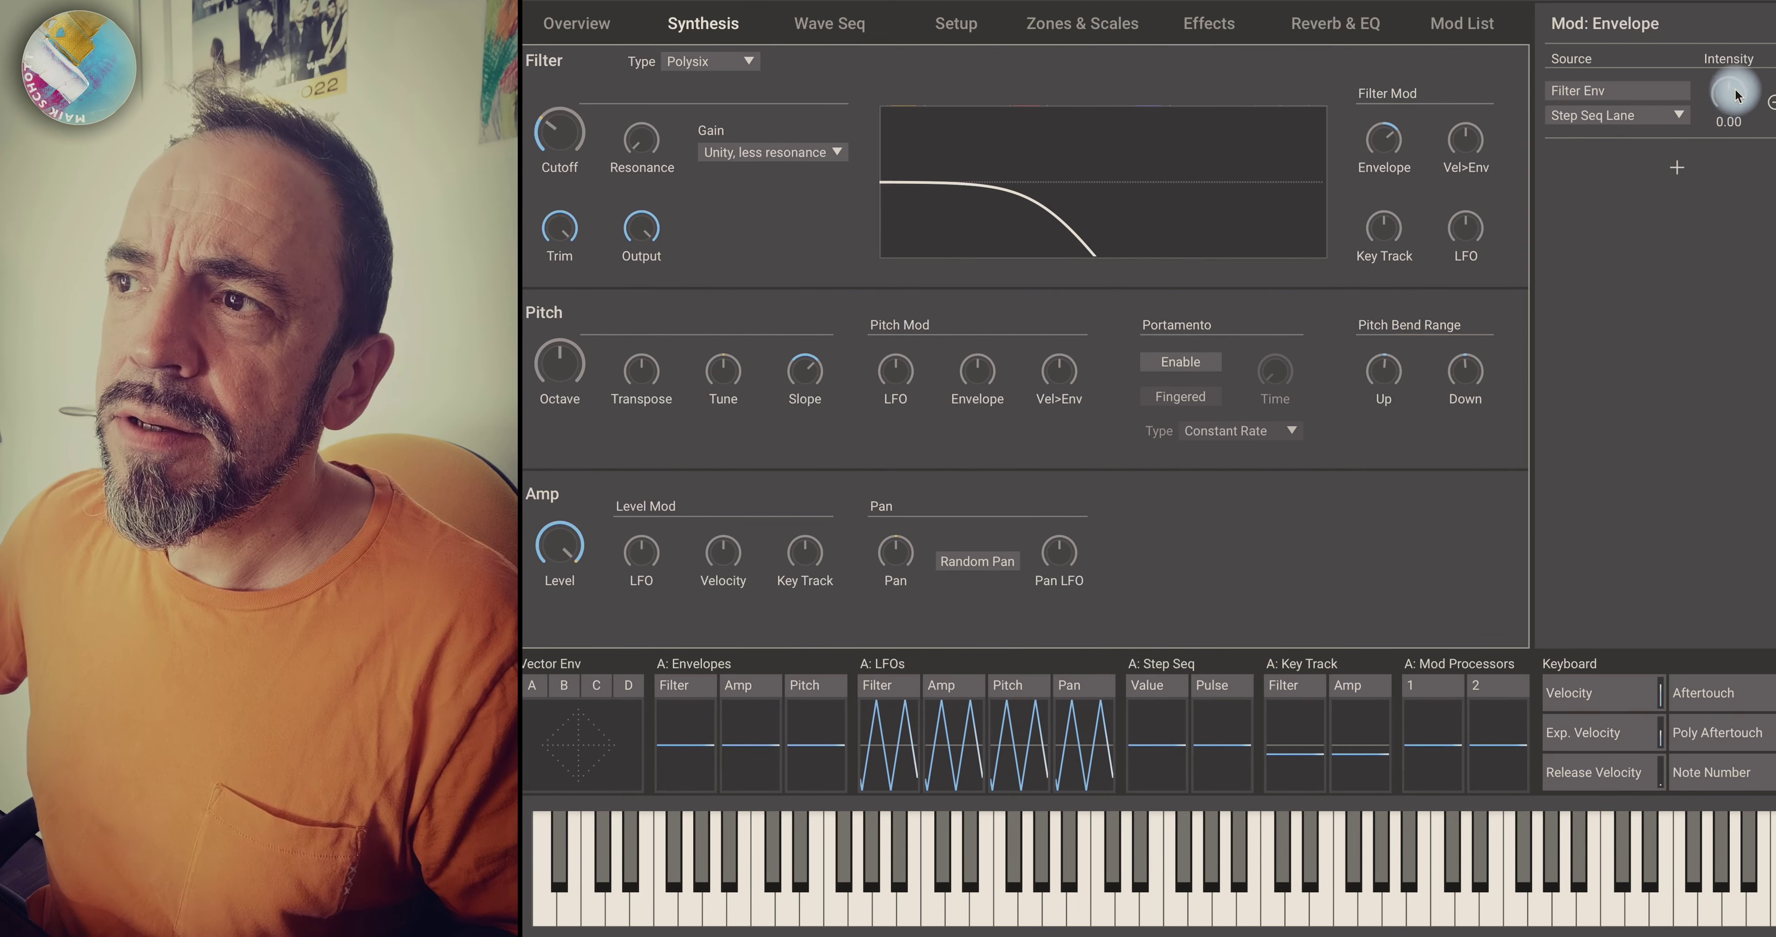
pyautogui.moveTo(1738, 97); pyautogui.dragTo(1741, 67)
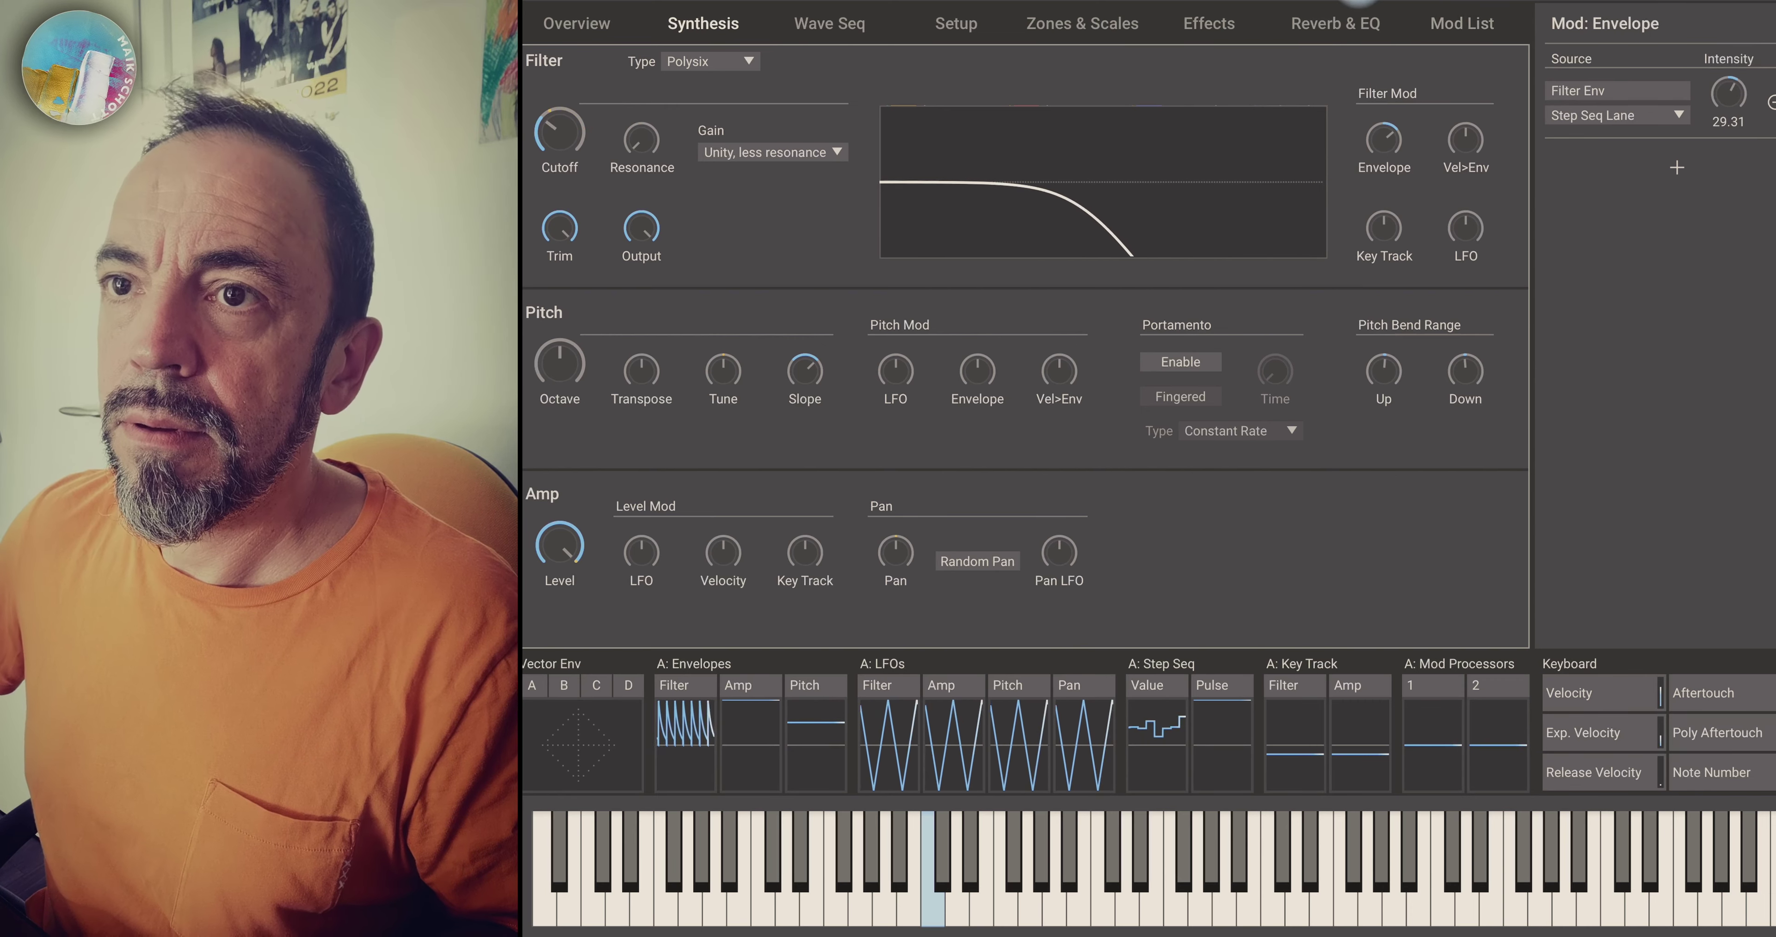
pyautogui.click(829, 23)
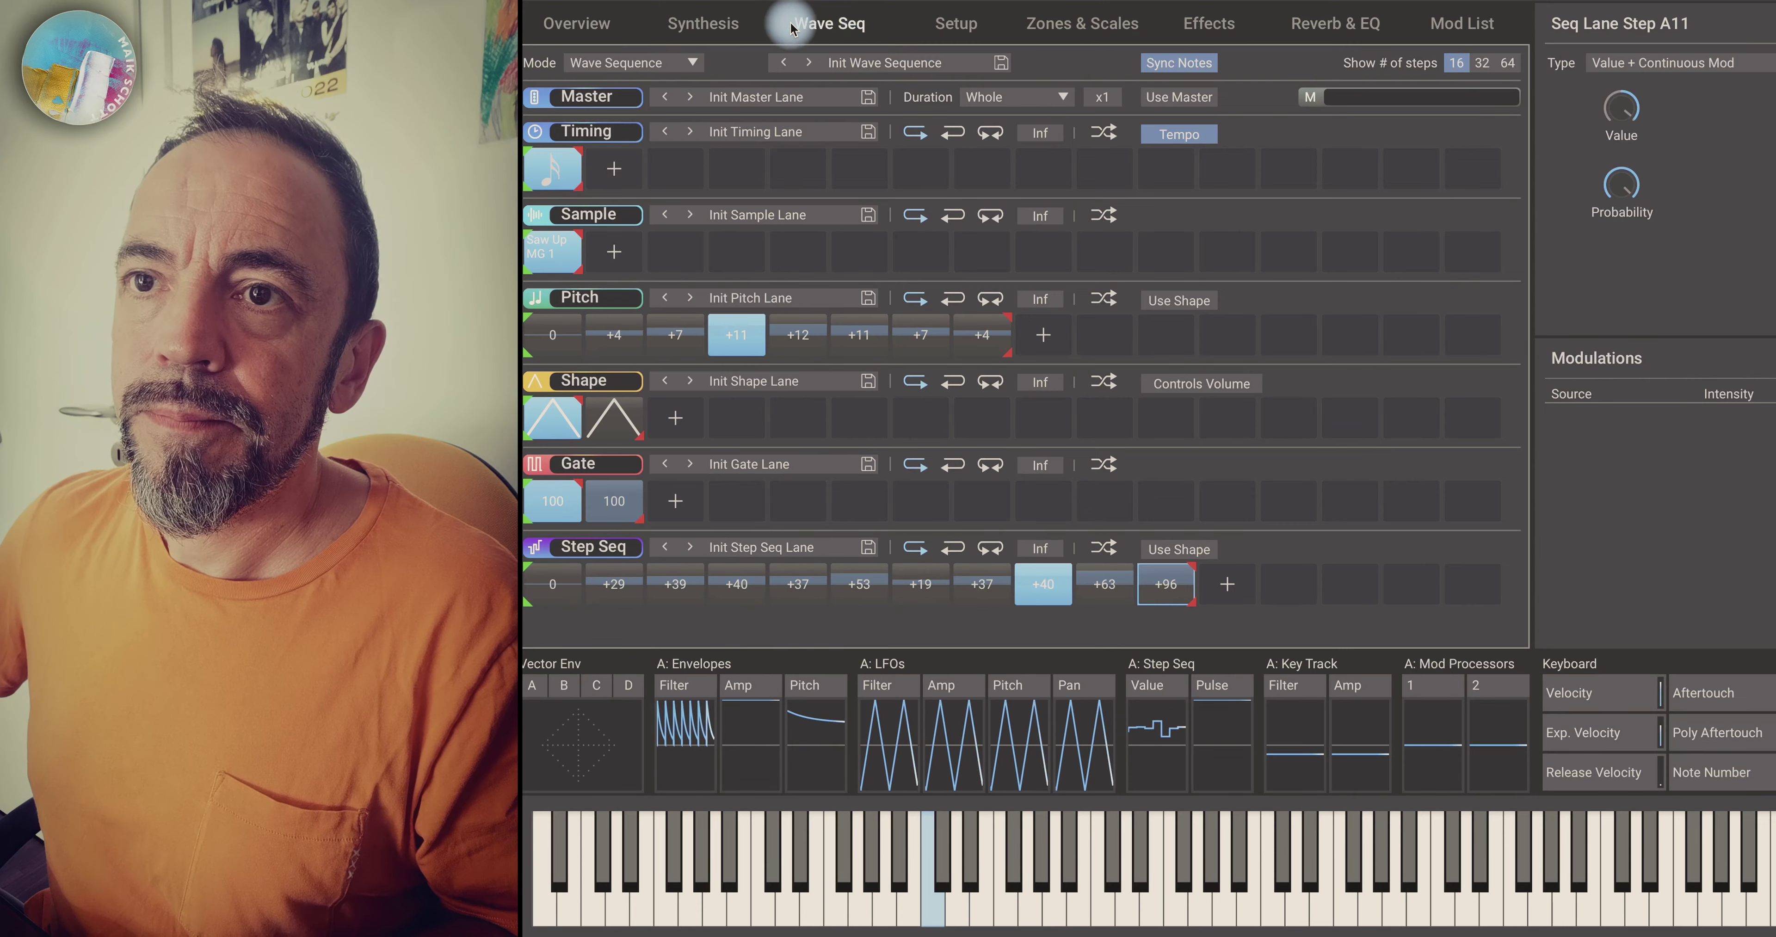
# Push the Step Seq Lane intensity on filter envelope amount further, to 38.53.
pyautogui.click(703, 23)
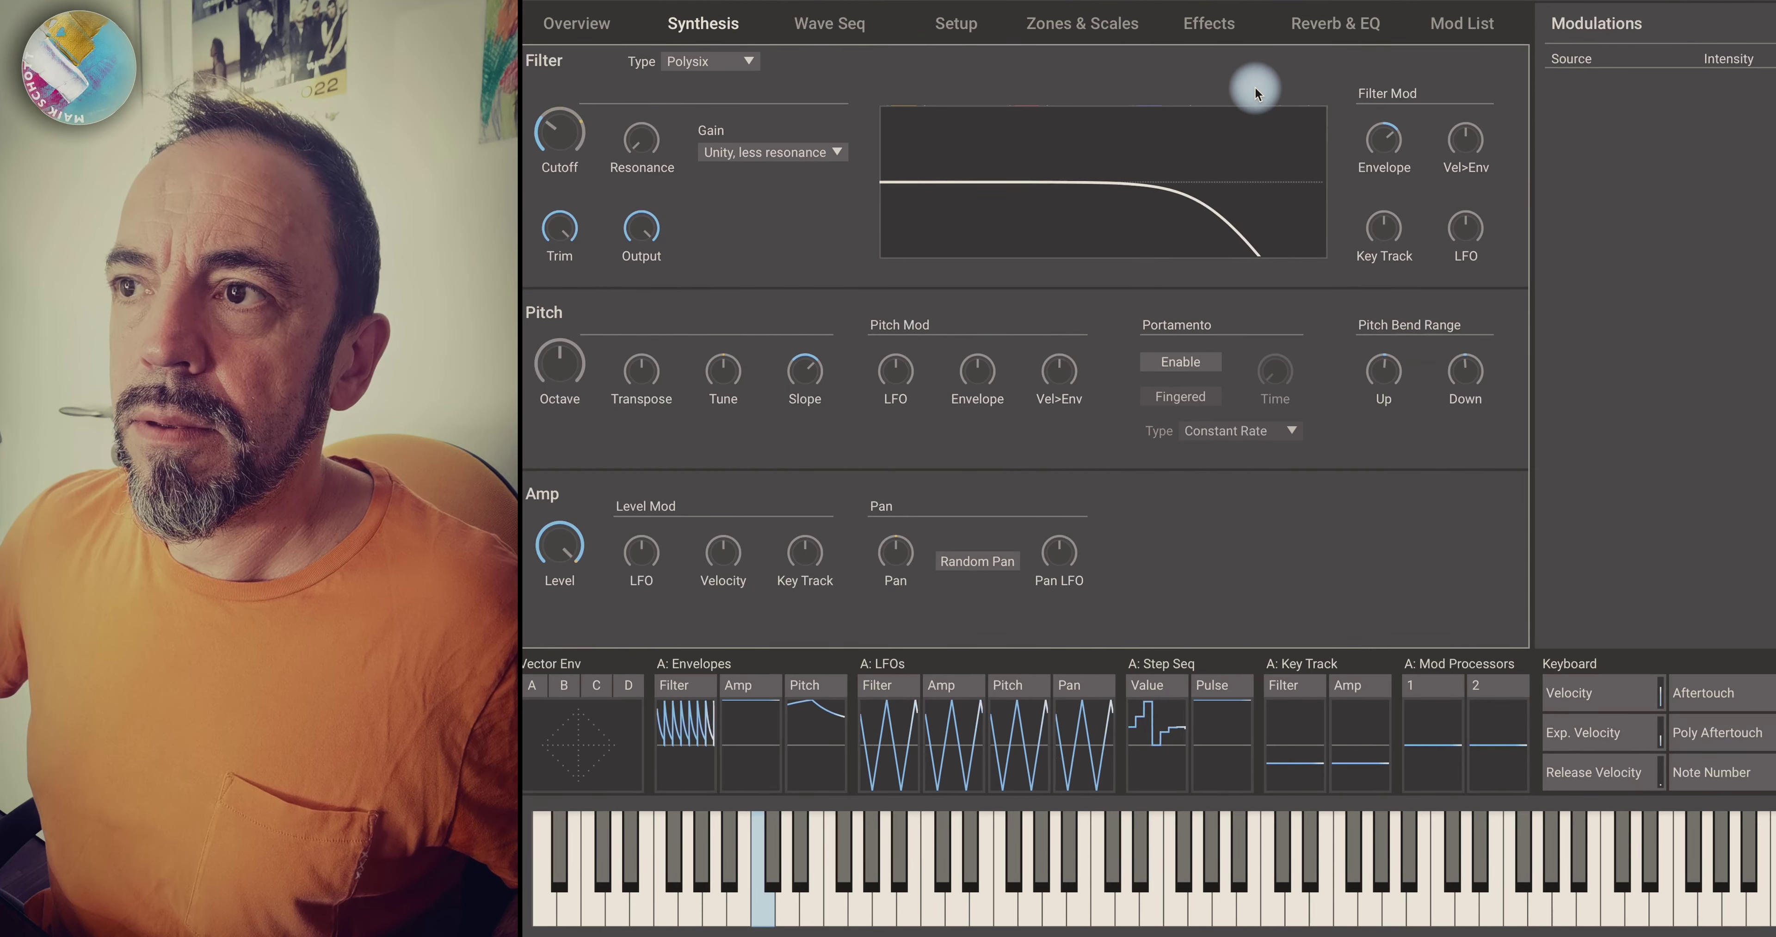
pyautogui.click(1386, 141)
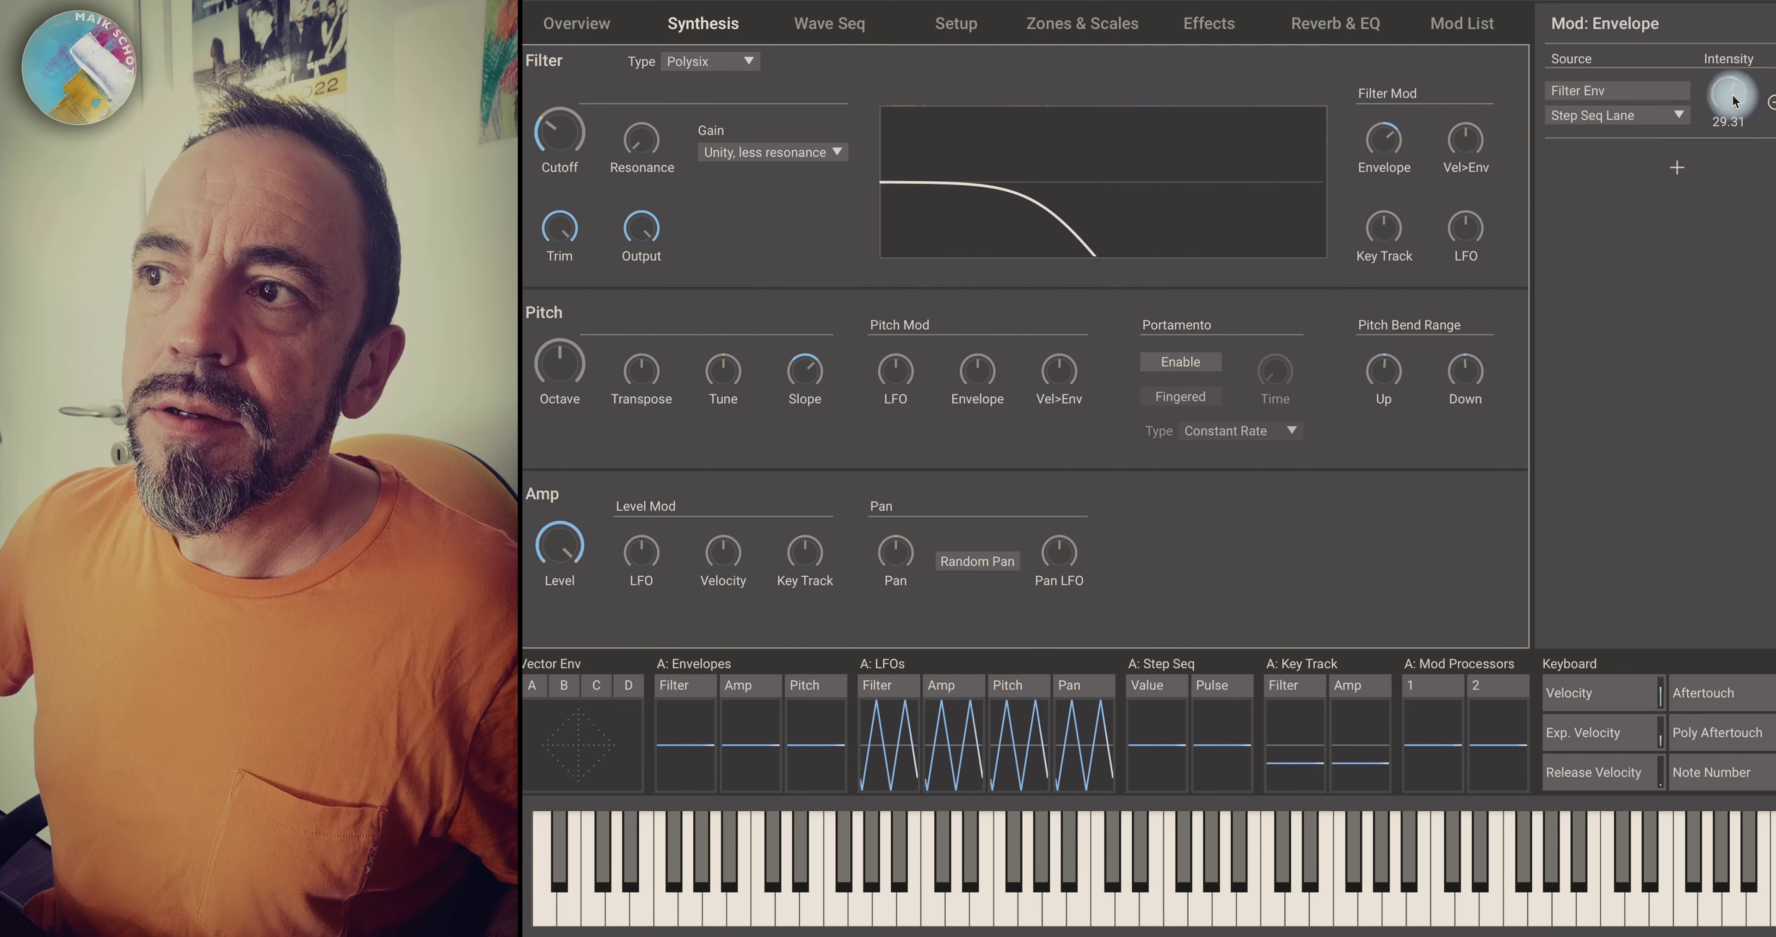
pyautogui.moveTo(1731, 103)
pyautogui.mouseDown()
pyautogui.moveTo(1740, 79)
pyautogui.moveTo(1737, 95)
pyautogui.mouseUp()
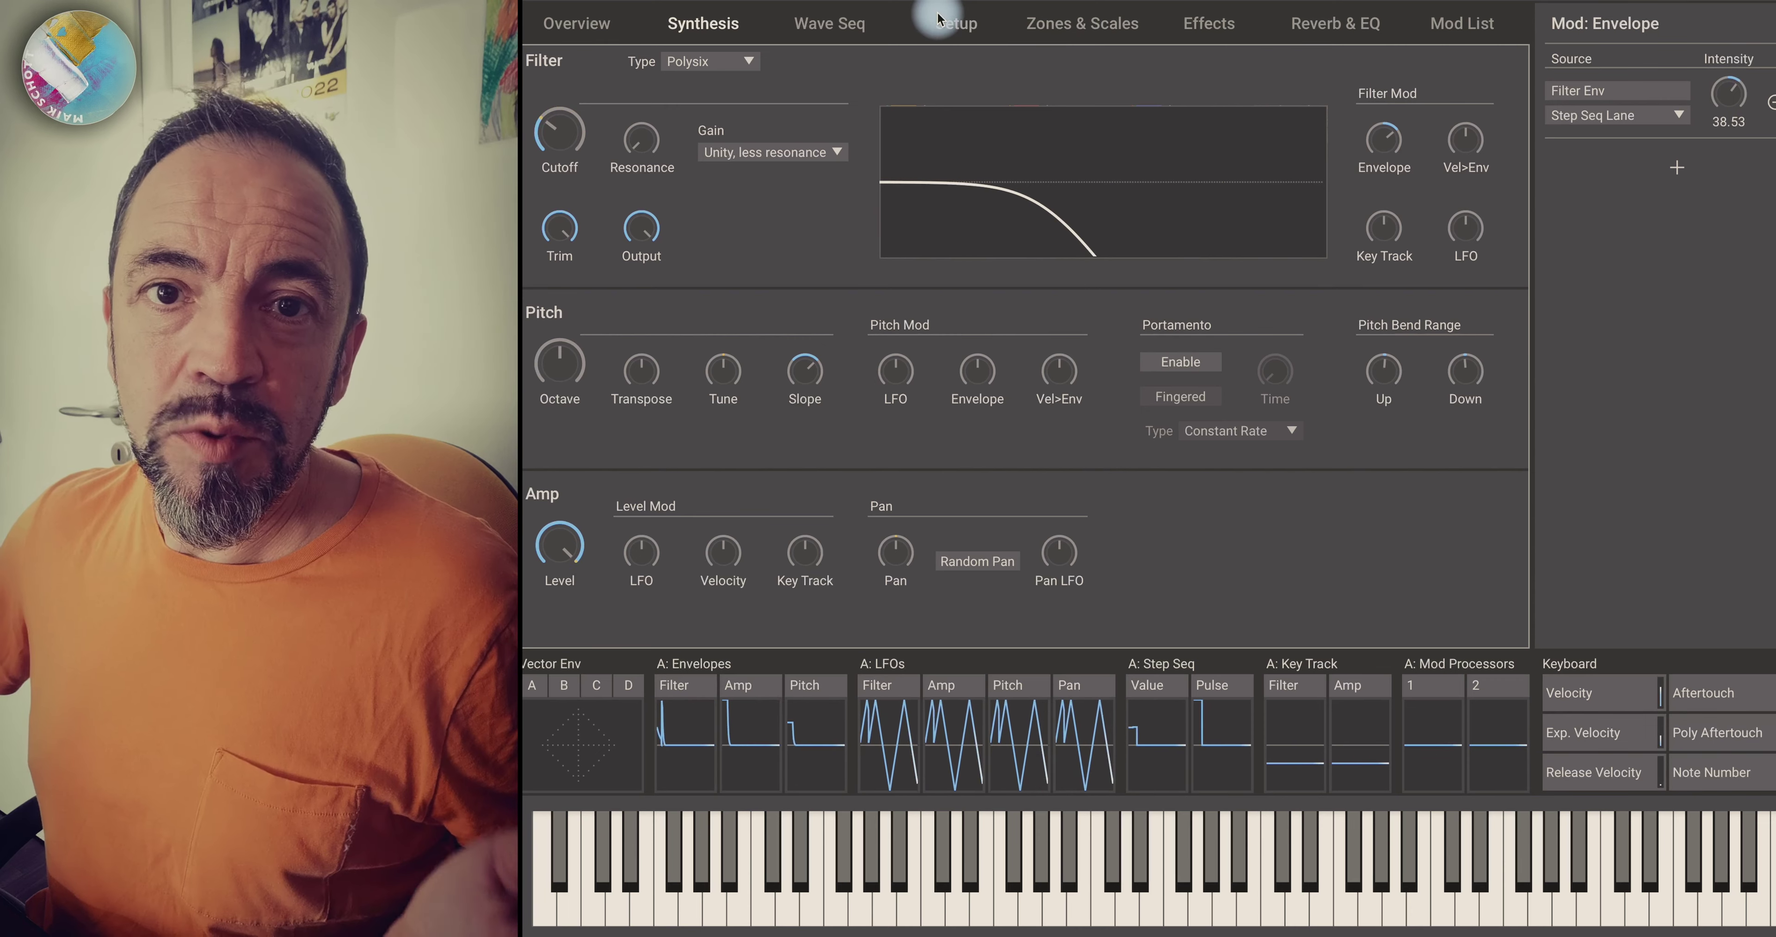
# In the filter envelope, add a Generators > Step Seq Lane mod to Decay at intensity x2.990.
pyautogui.click(692, 685)
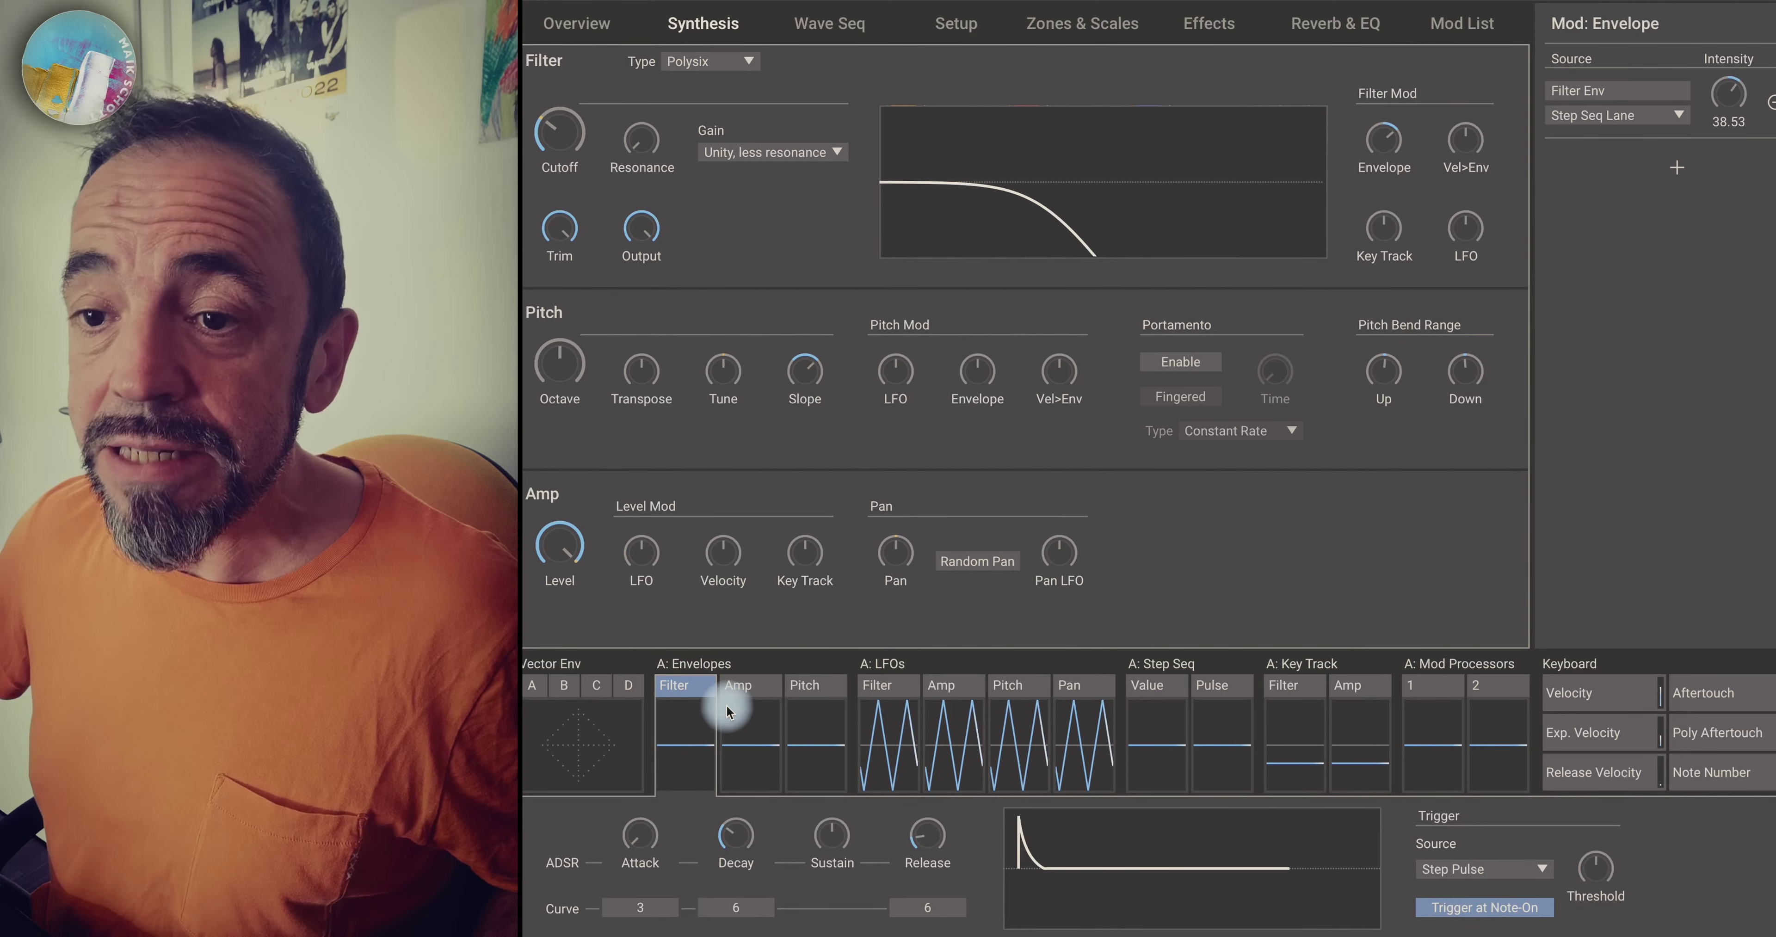
pyautogui.click(744, 838)
pyautogui.click(1679, 98)
pyautogui.click(1619, 115)
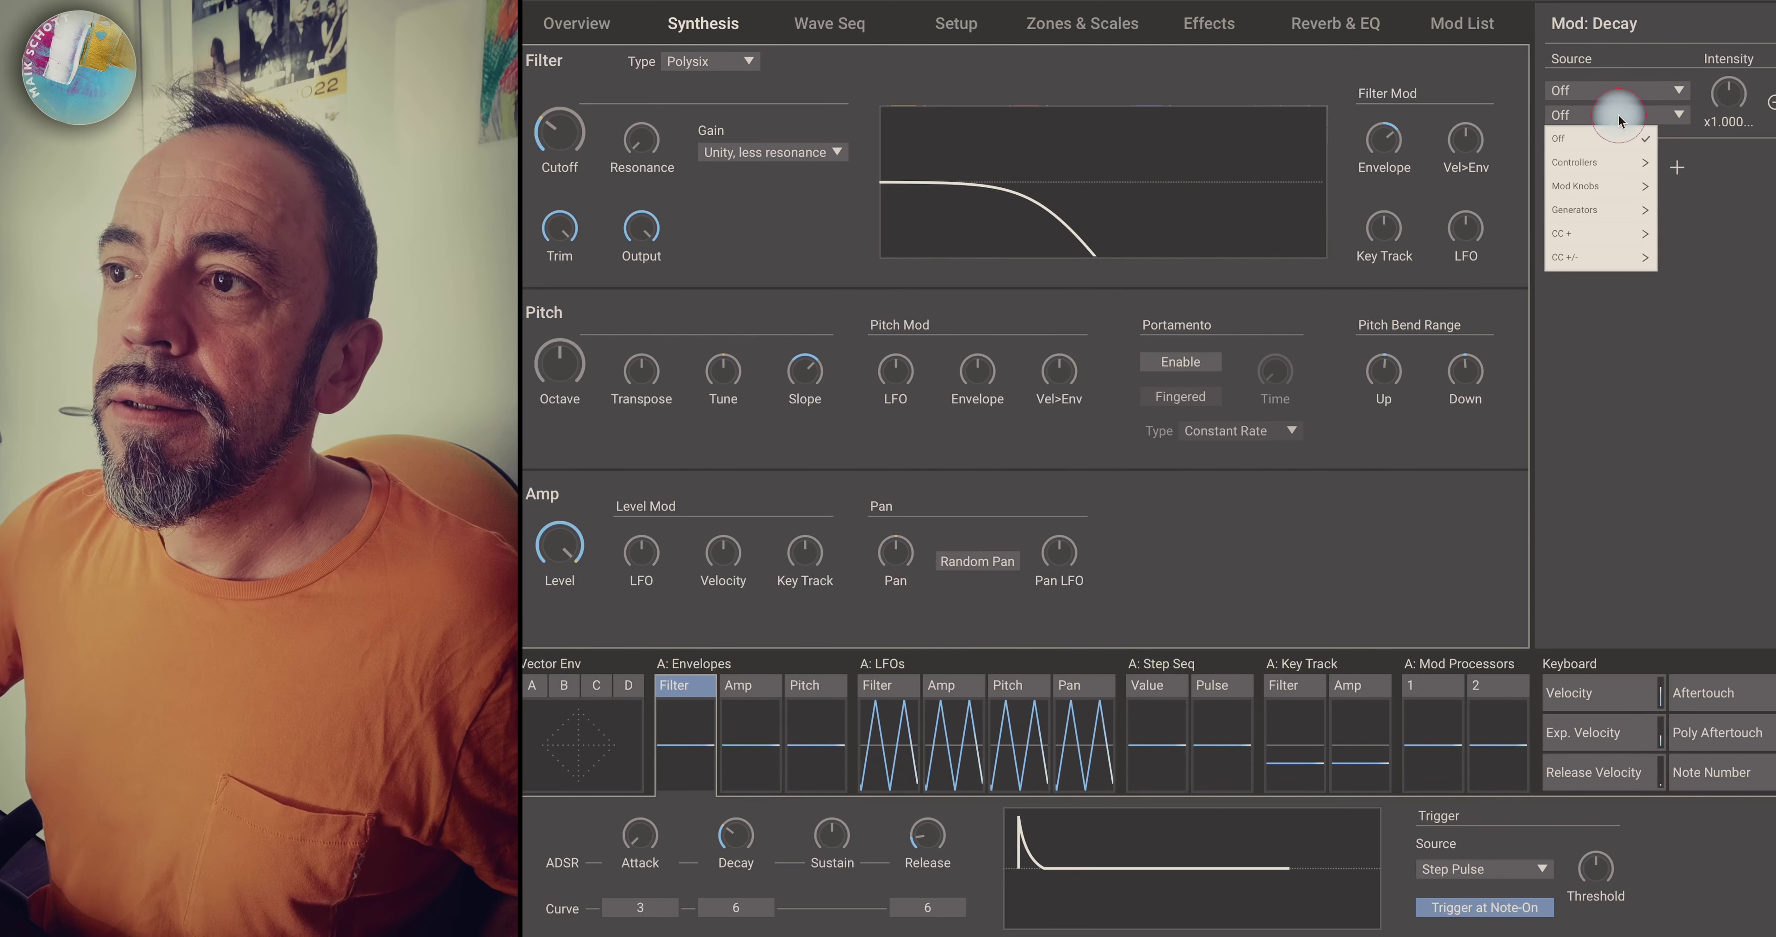
pyautogui.click(1589, 96)
pyautogui.moveTo(1601, 187)
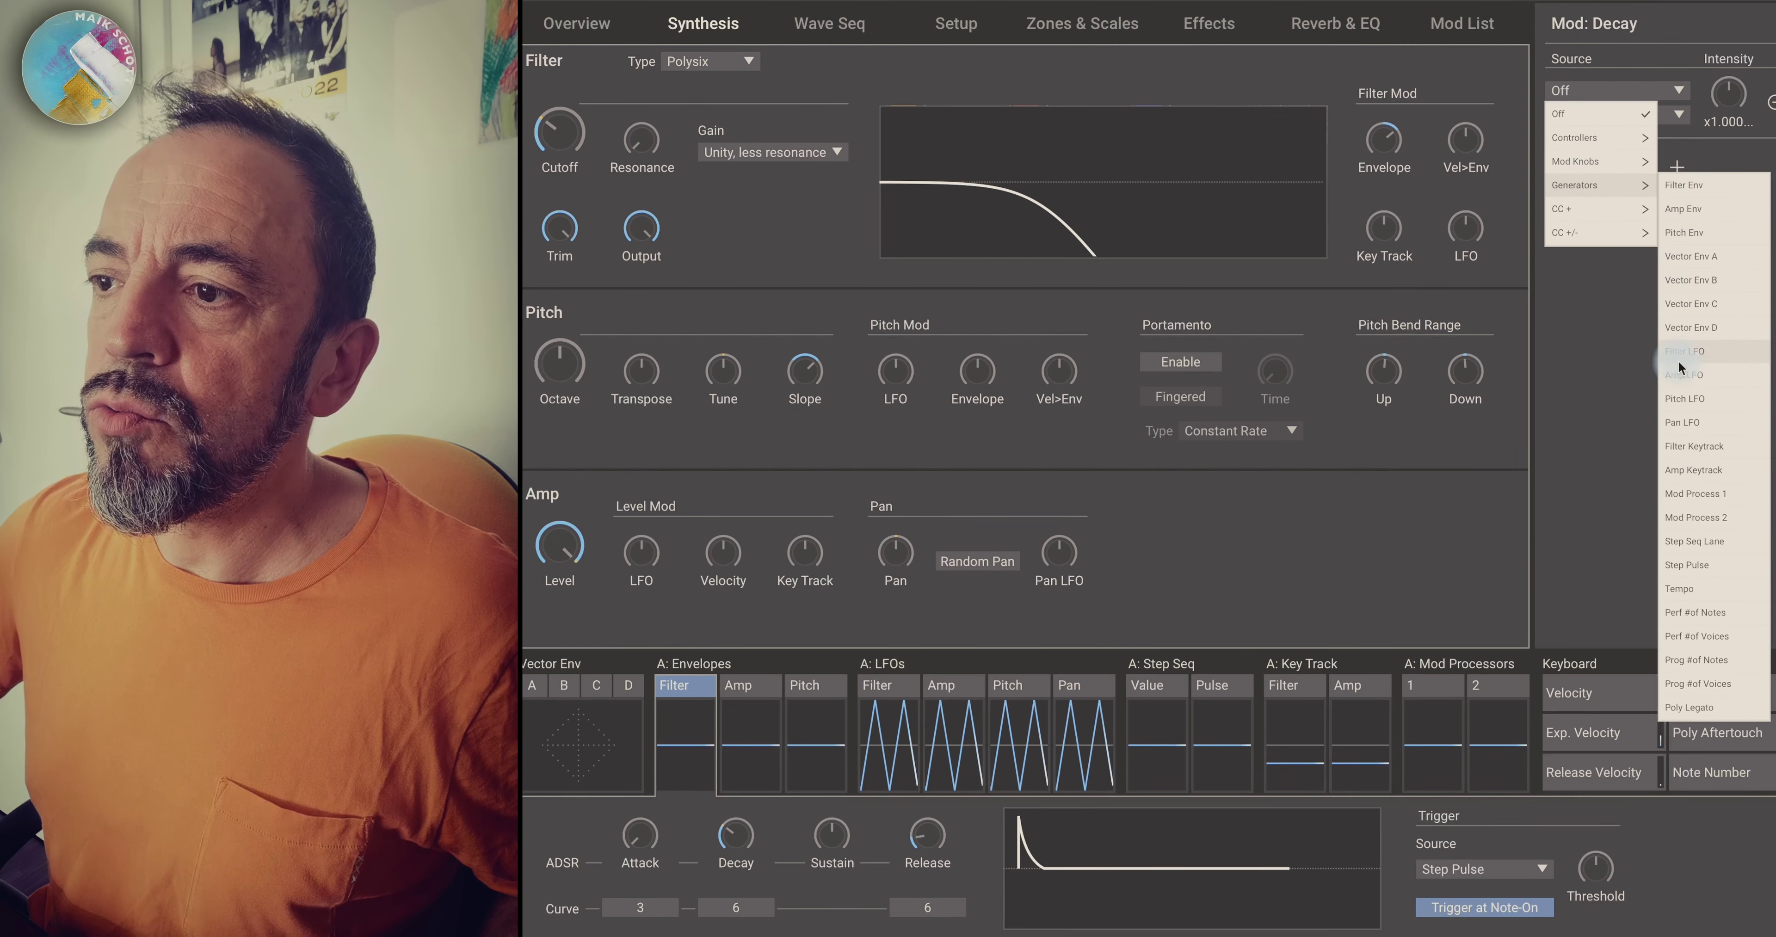
pyautogui.click(1710, 542)
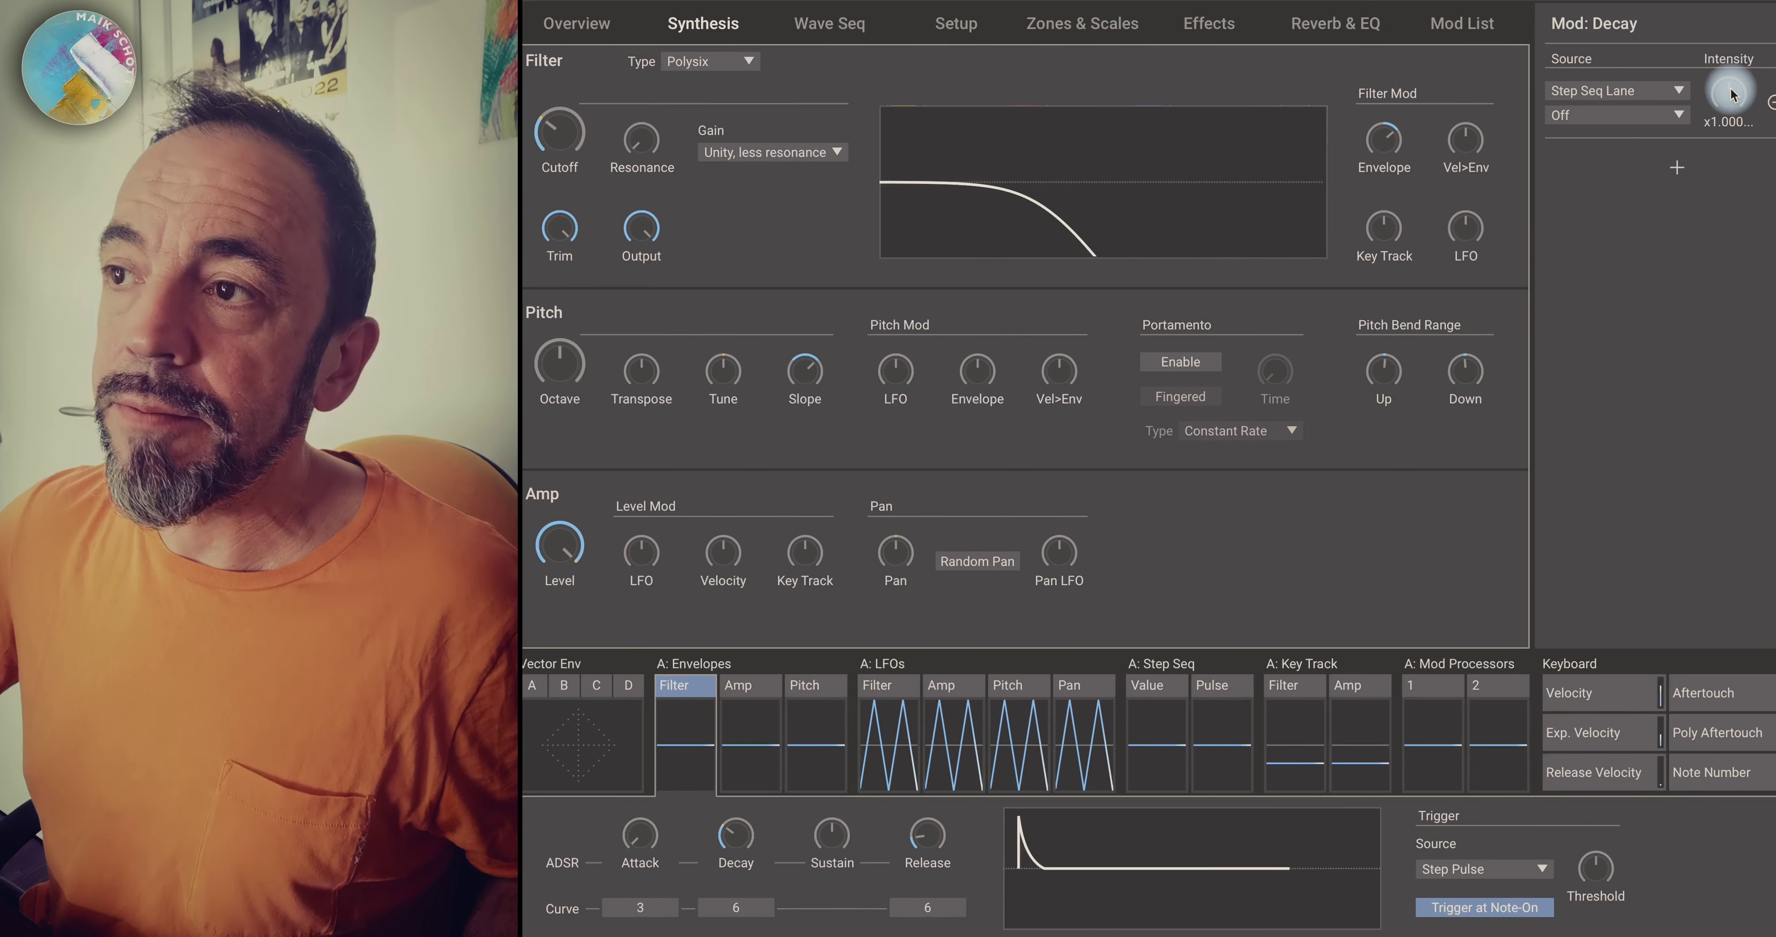
pyautogui.moveTo(1731, 93); pyautogui.dragTo(1736, 76)
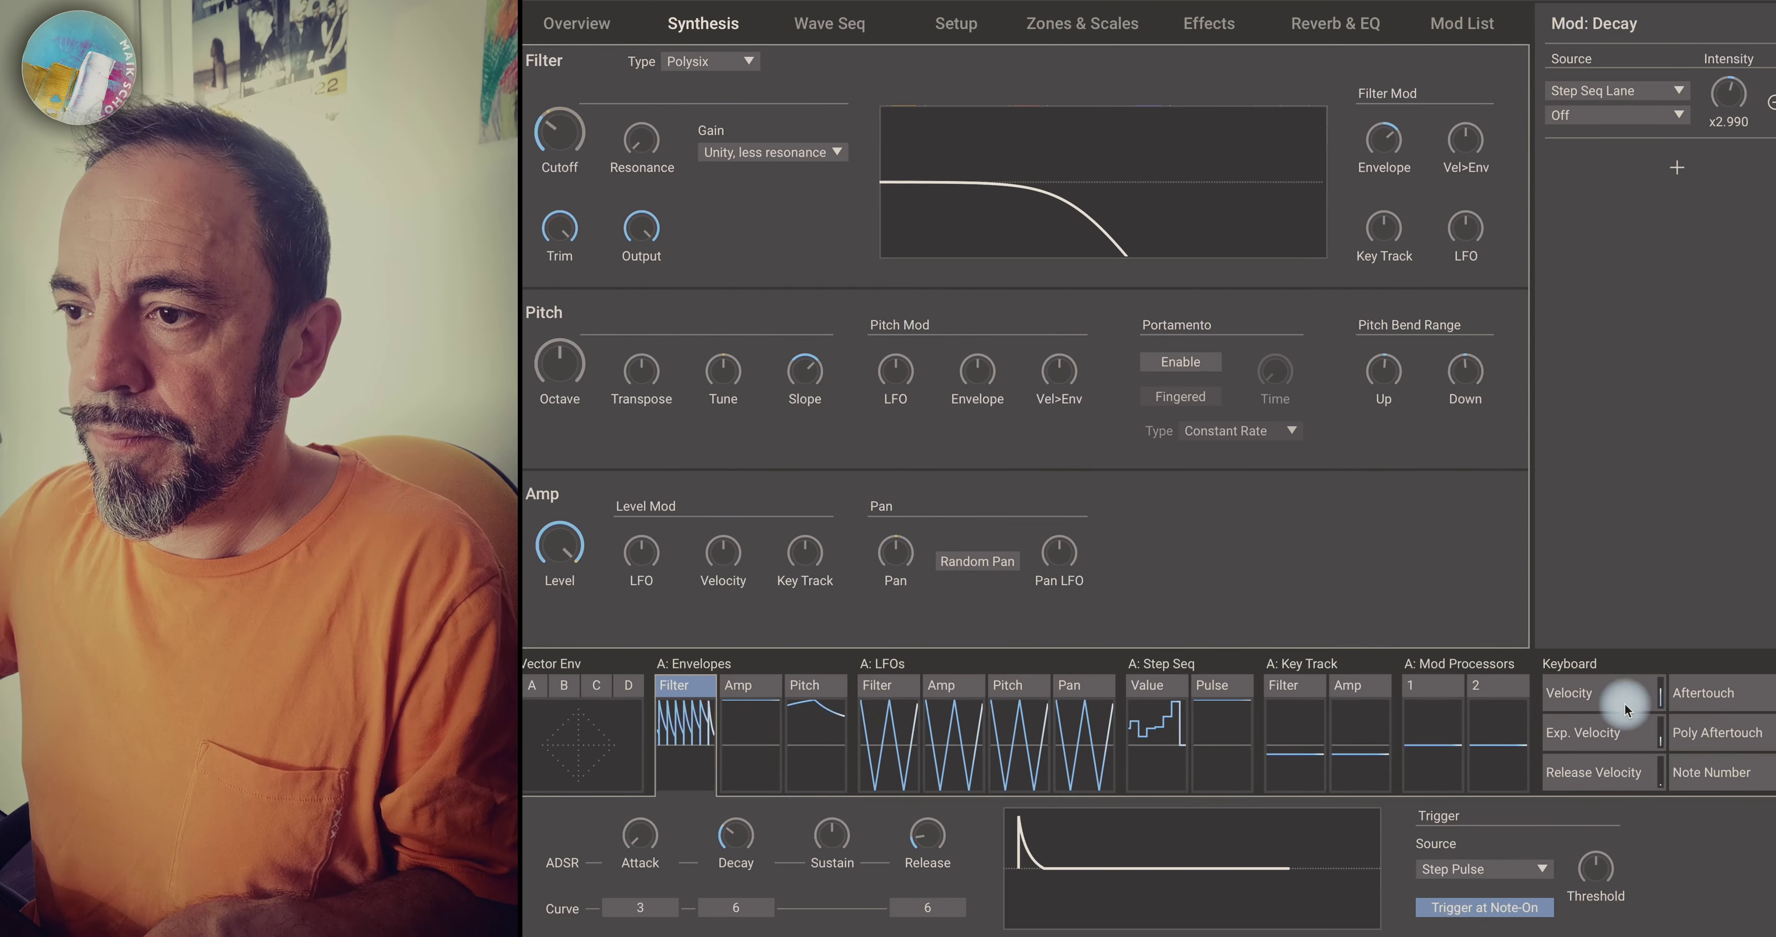
pyautogui.click(1610, 696)
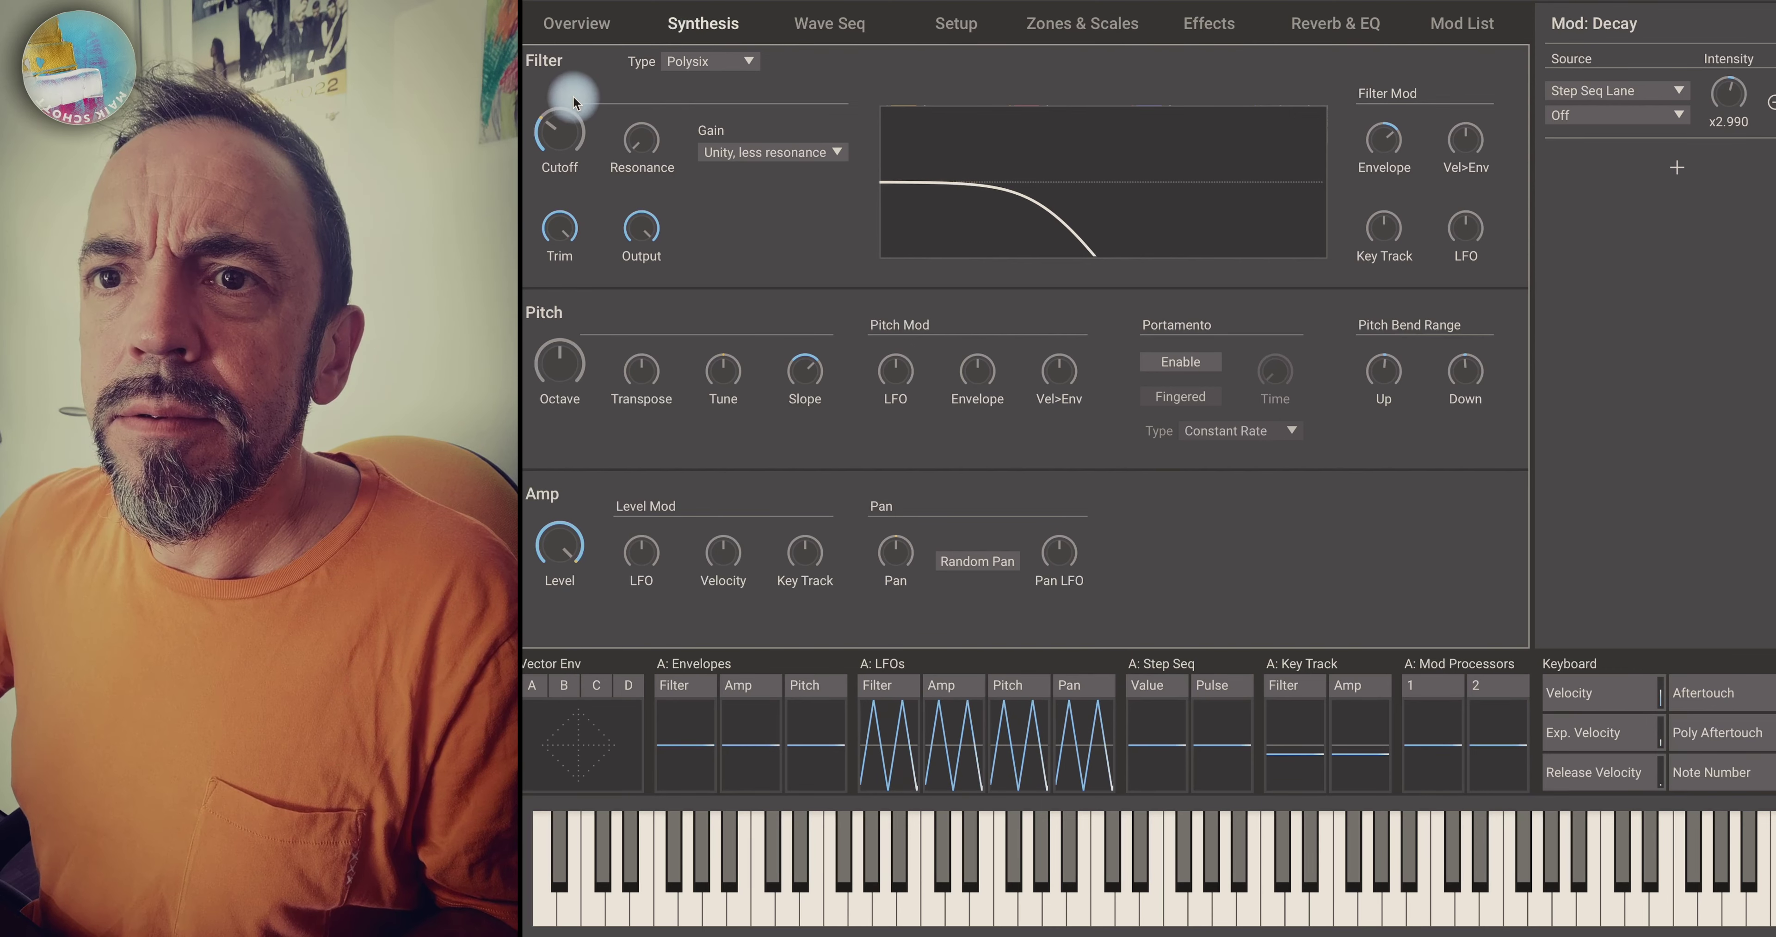
# Turn the Filter LFO intensity in Mod: Cutoff up to about 16.5.
pyautogui.click(562, 124)
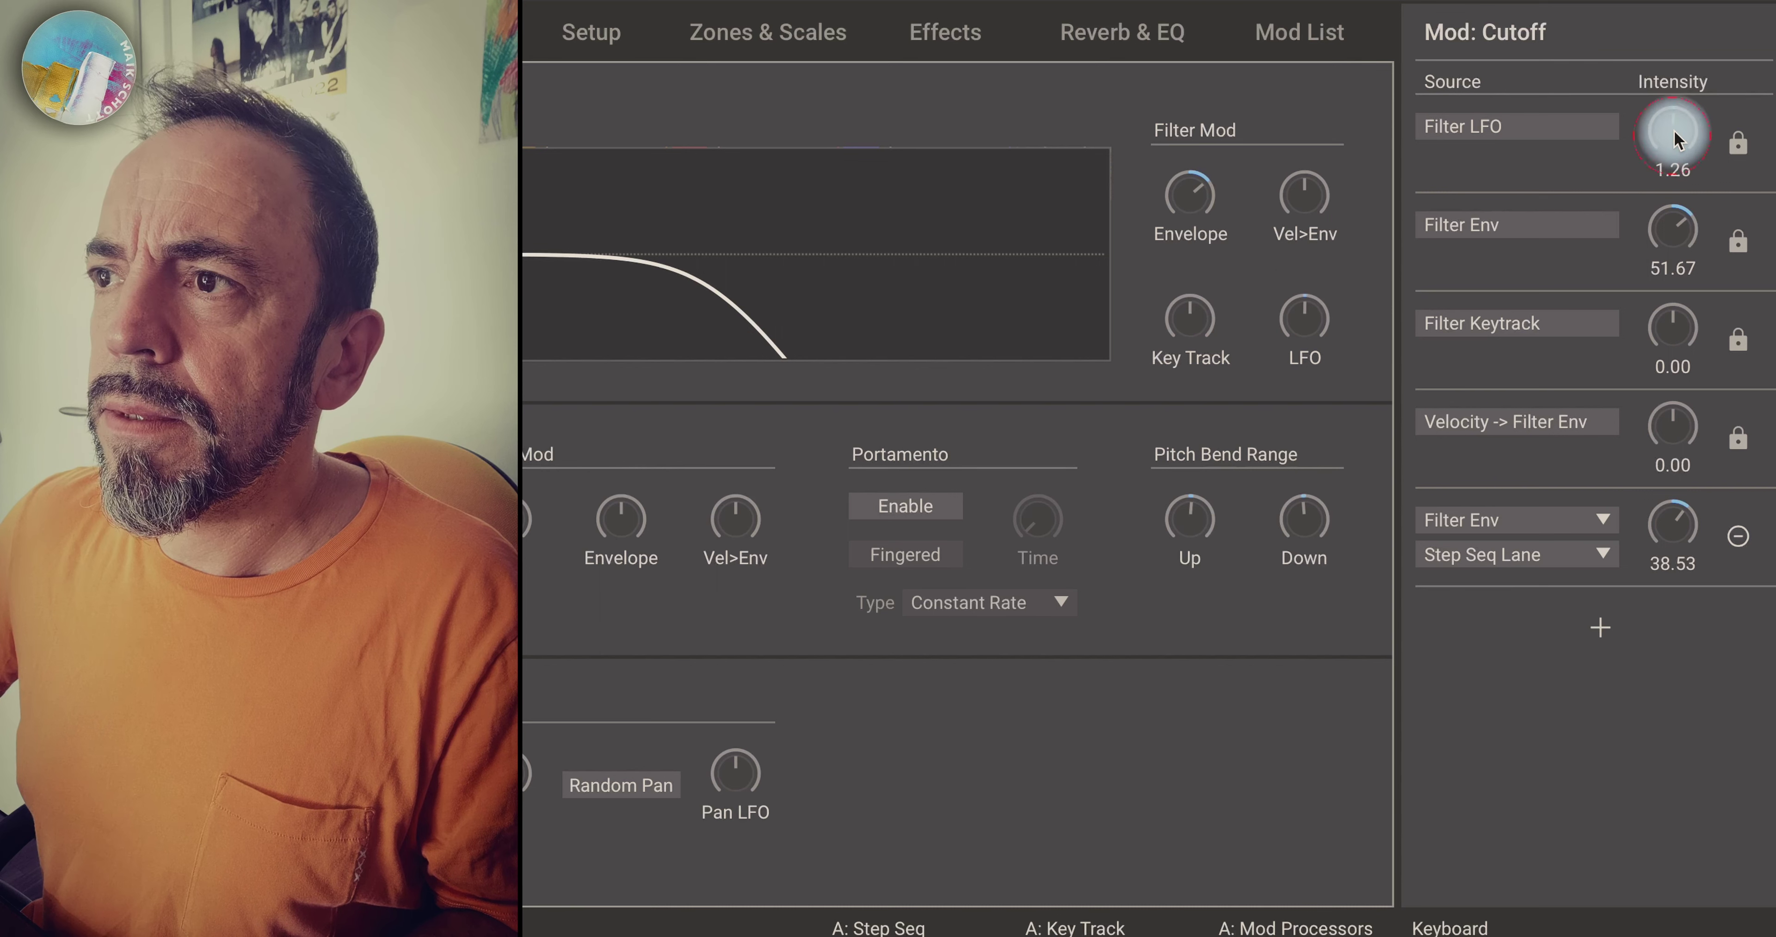
pyautogui.moveTo(1673, 130); pyautogui.dragTo(1678, 130)
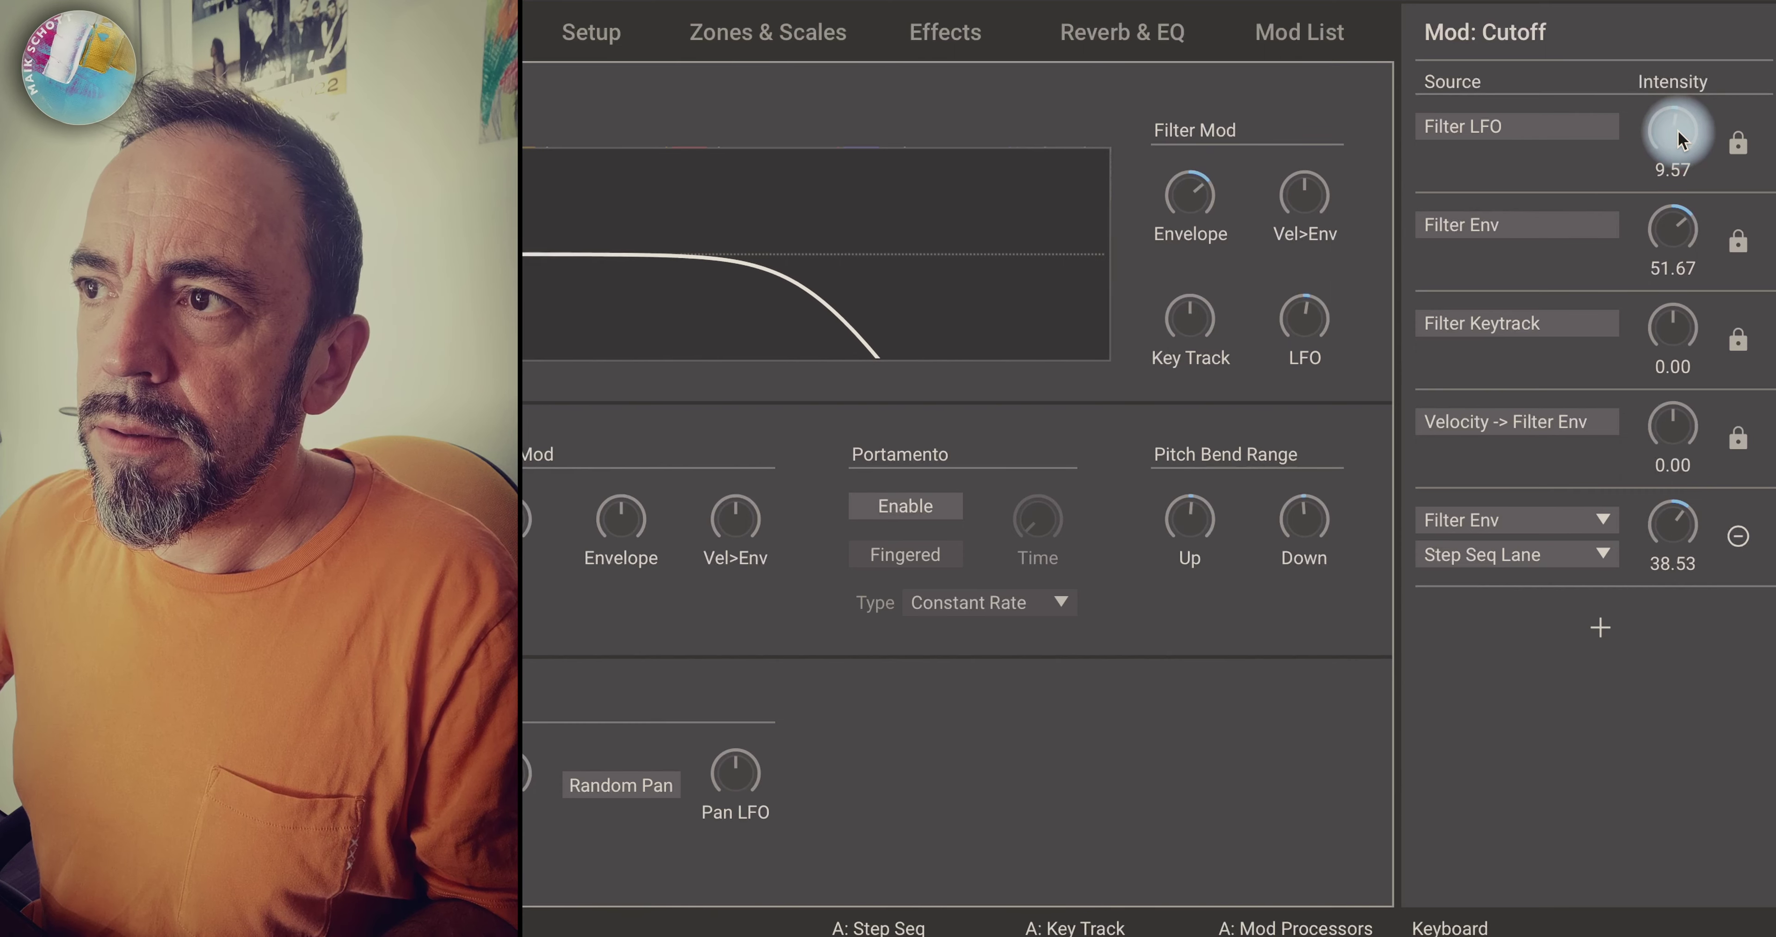
pyautogui.moveTo(1678, 130); pyautogui.dragTo(1678, 121)
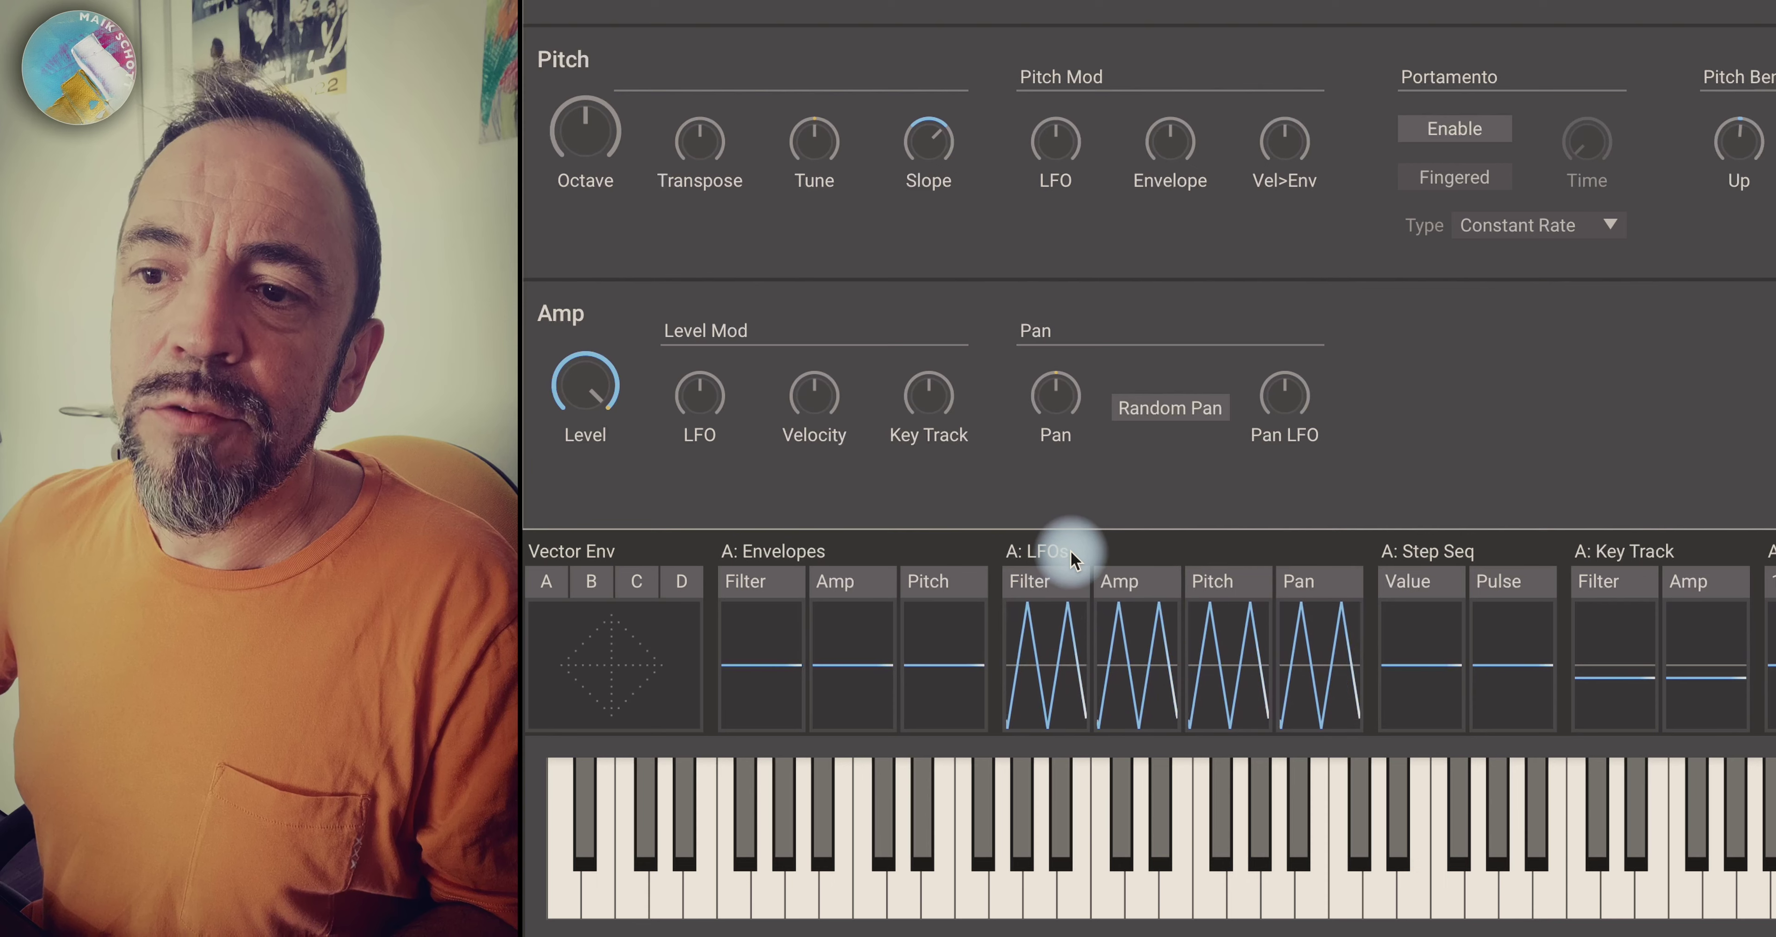
# Switch the Filter LFO from Triangle to Sine and slow its frequency to about 0.419 Hz.
pyautogui.click(1043, 579)
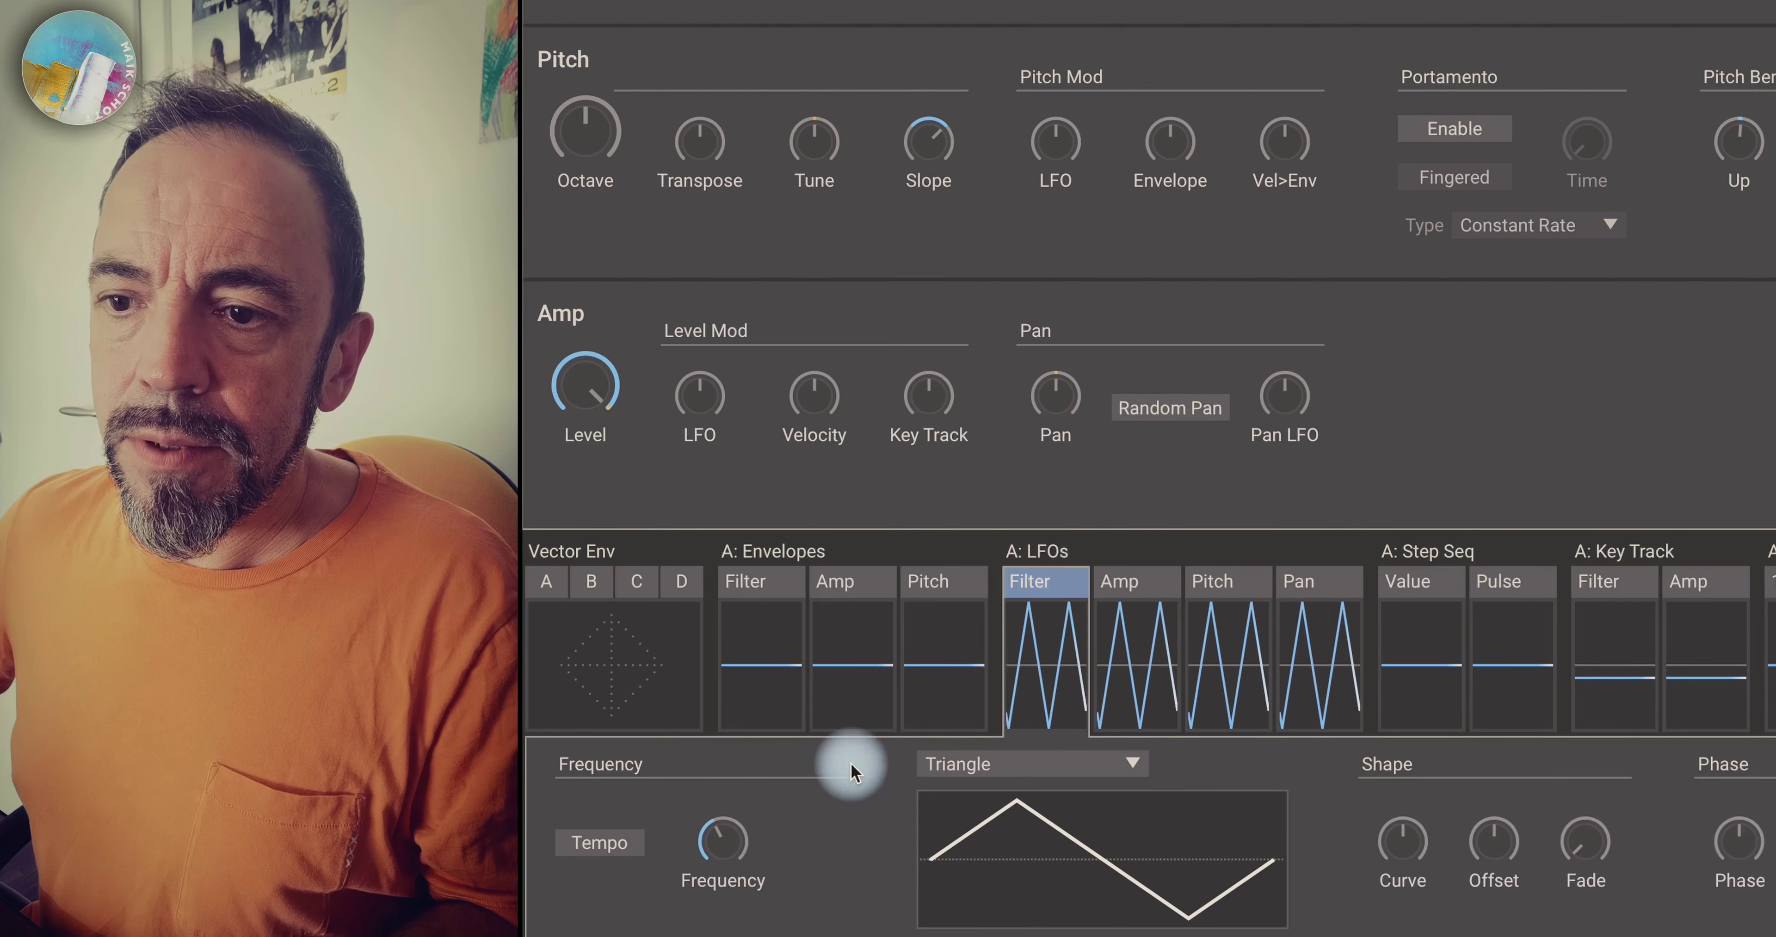
pyautogui.click(998, 763)
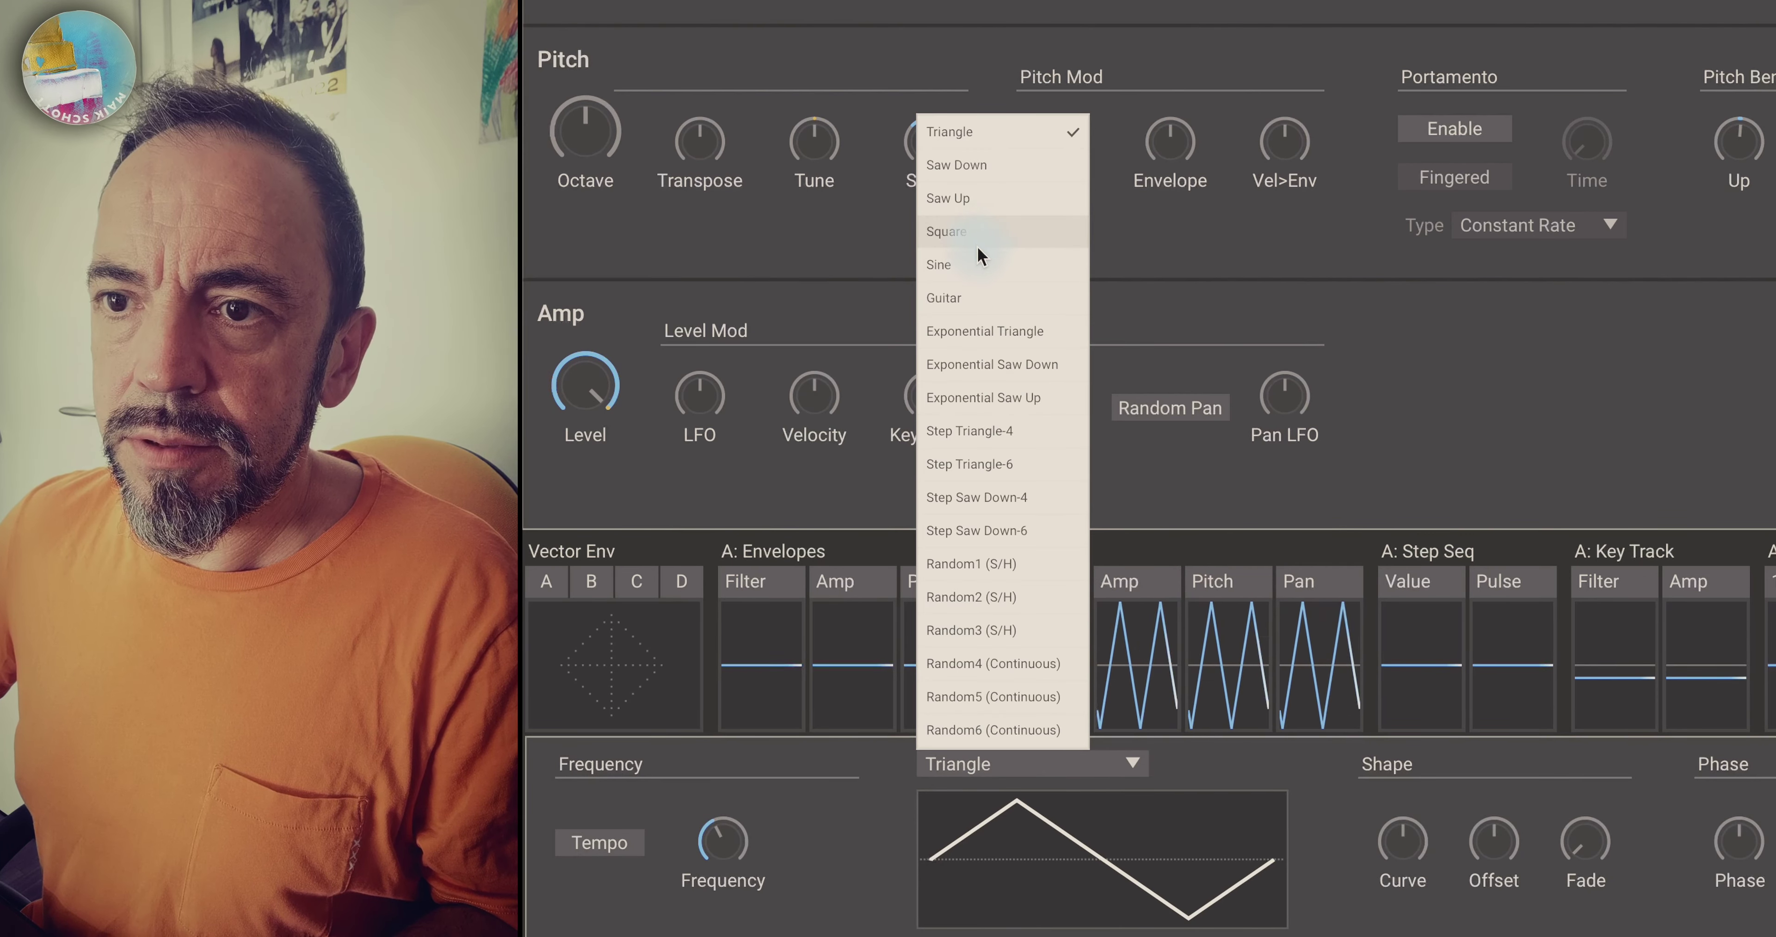
pyautogui.click(978, 263)
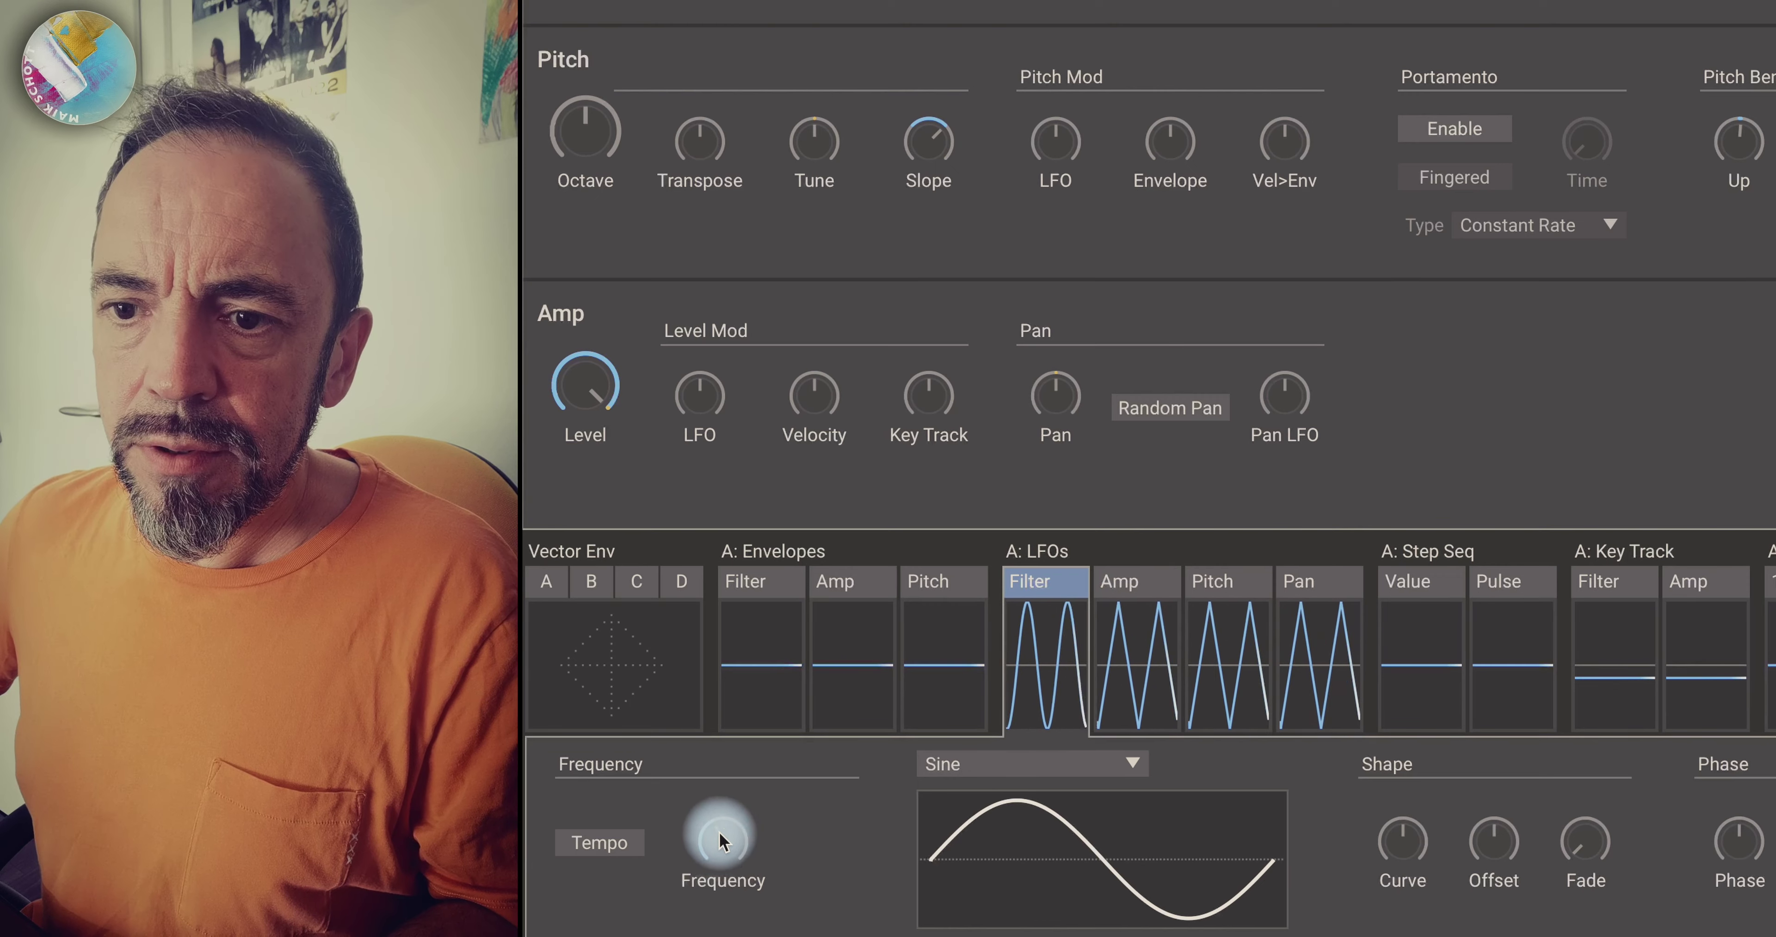
pyautogui.moveTo(718, 835)
pyautogui.mouseDown()
pyautogui.moveTo(635, 870)
pyautogui.moveTo(719, 855)
pyautogui.mouseUp()
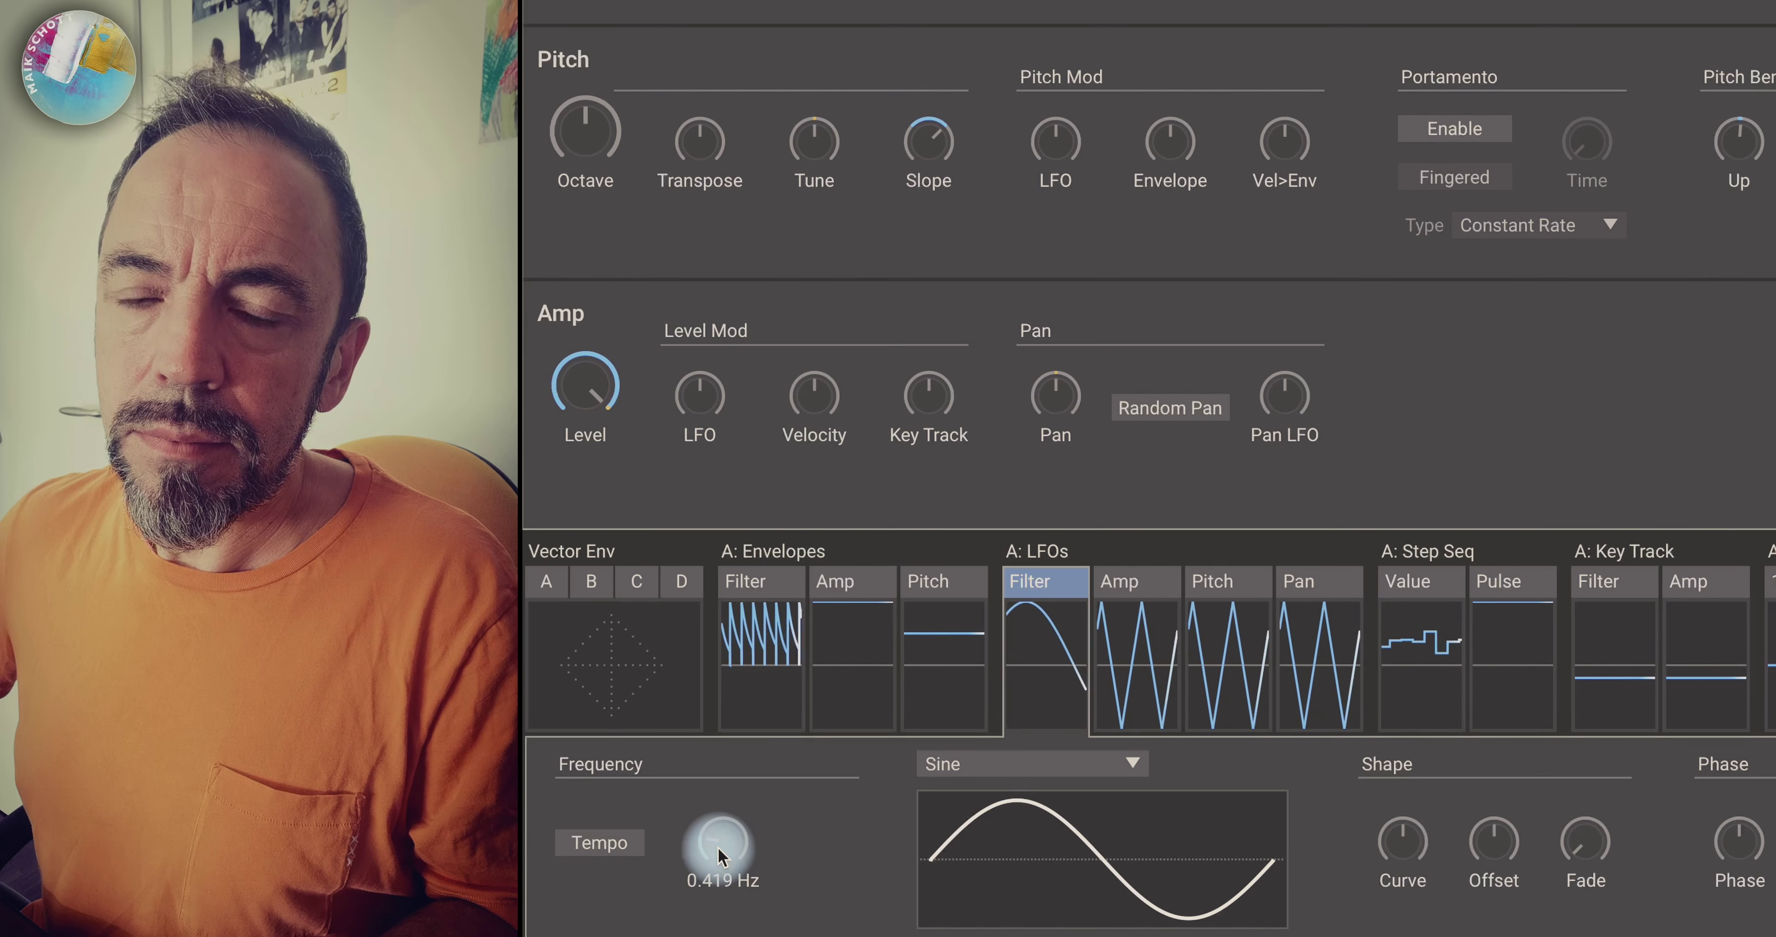